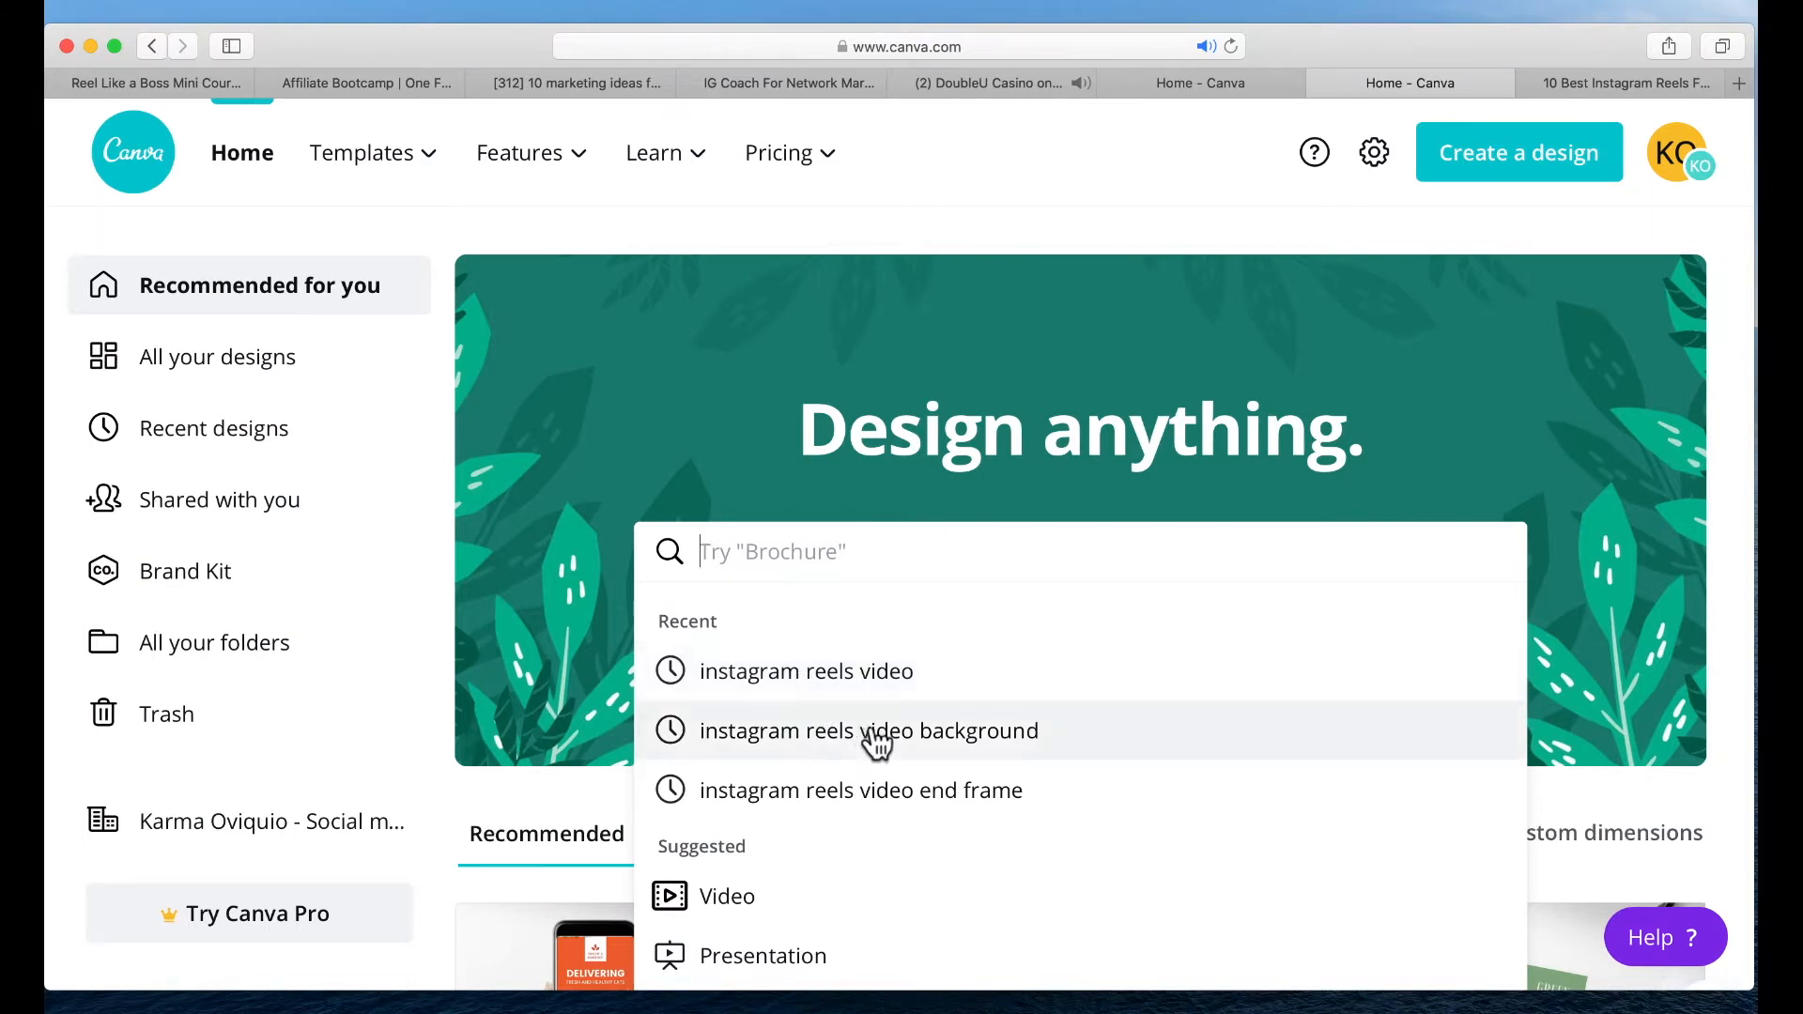
- Search the templates for "instagram reels video background" and open the red-and-black Happy Halloween template
left_click(935, 735)
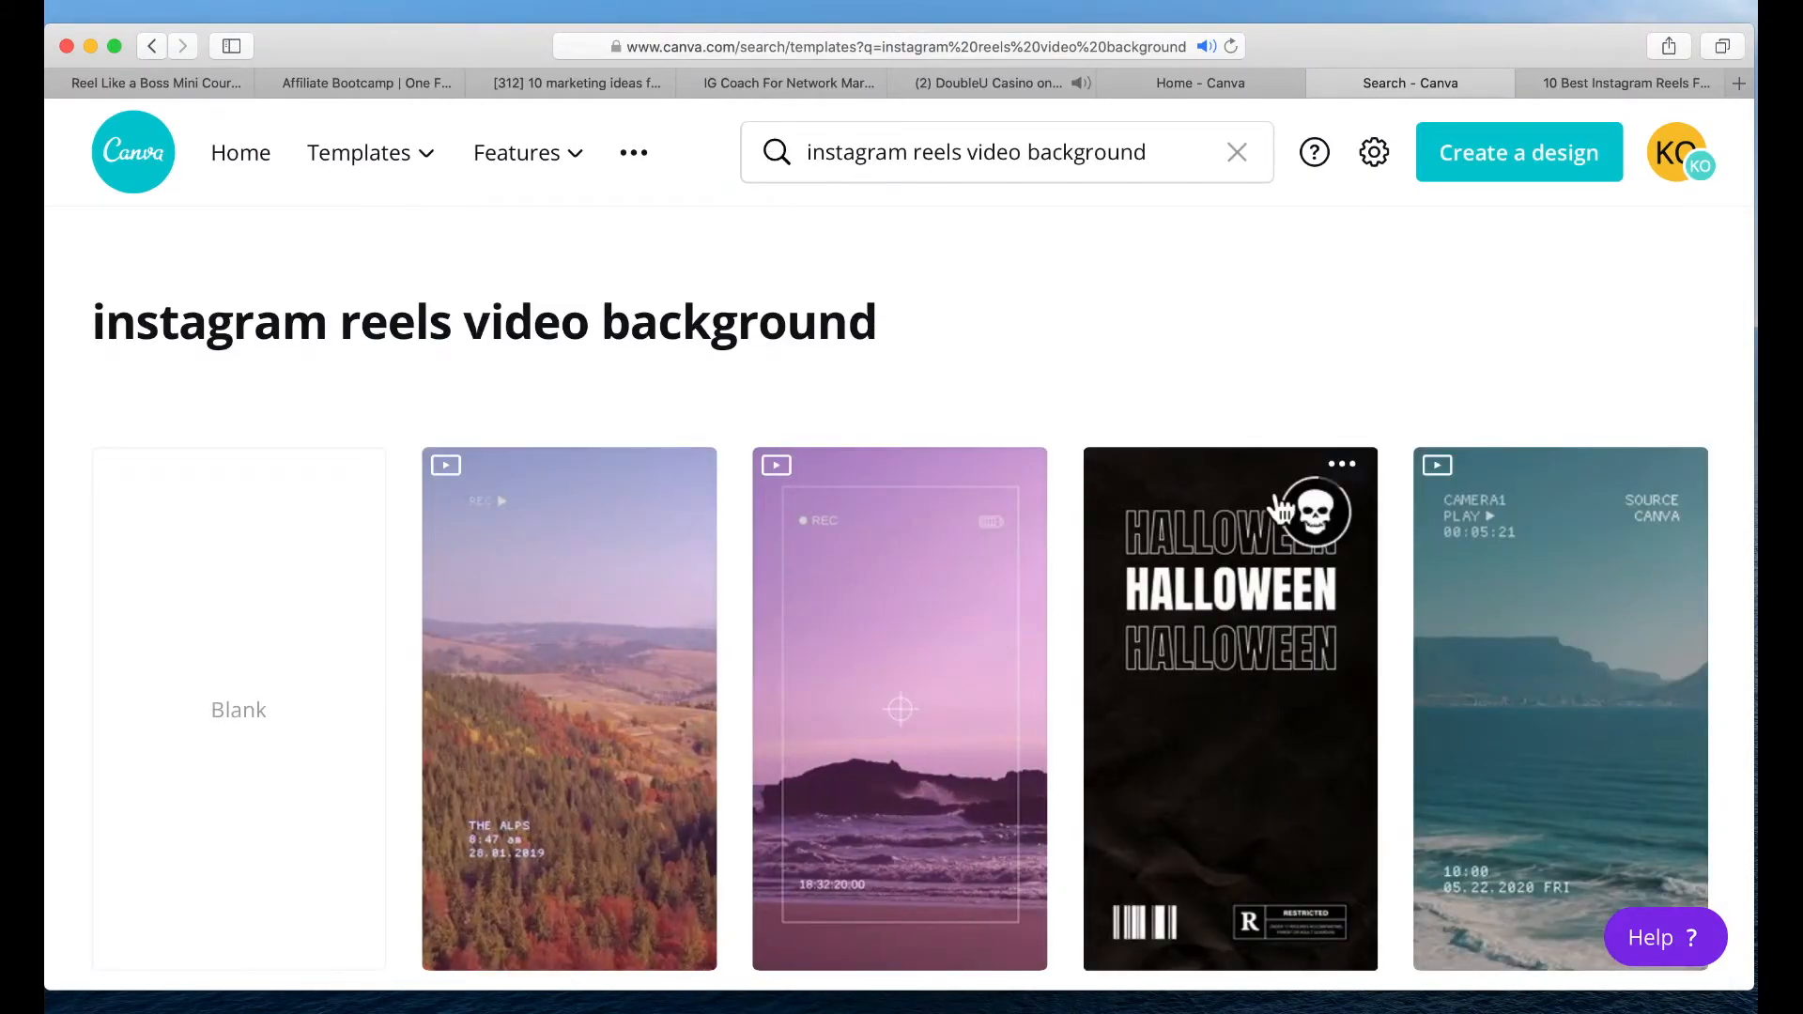
scroll(1279, 511, "down", 6)
scroll(1278, 509, "down", 15)
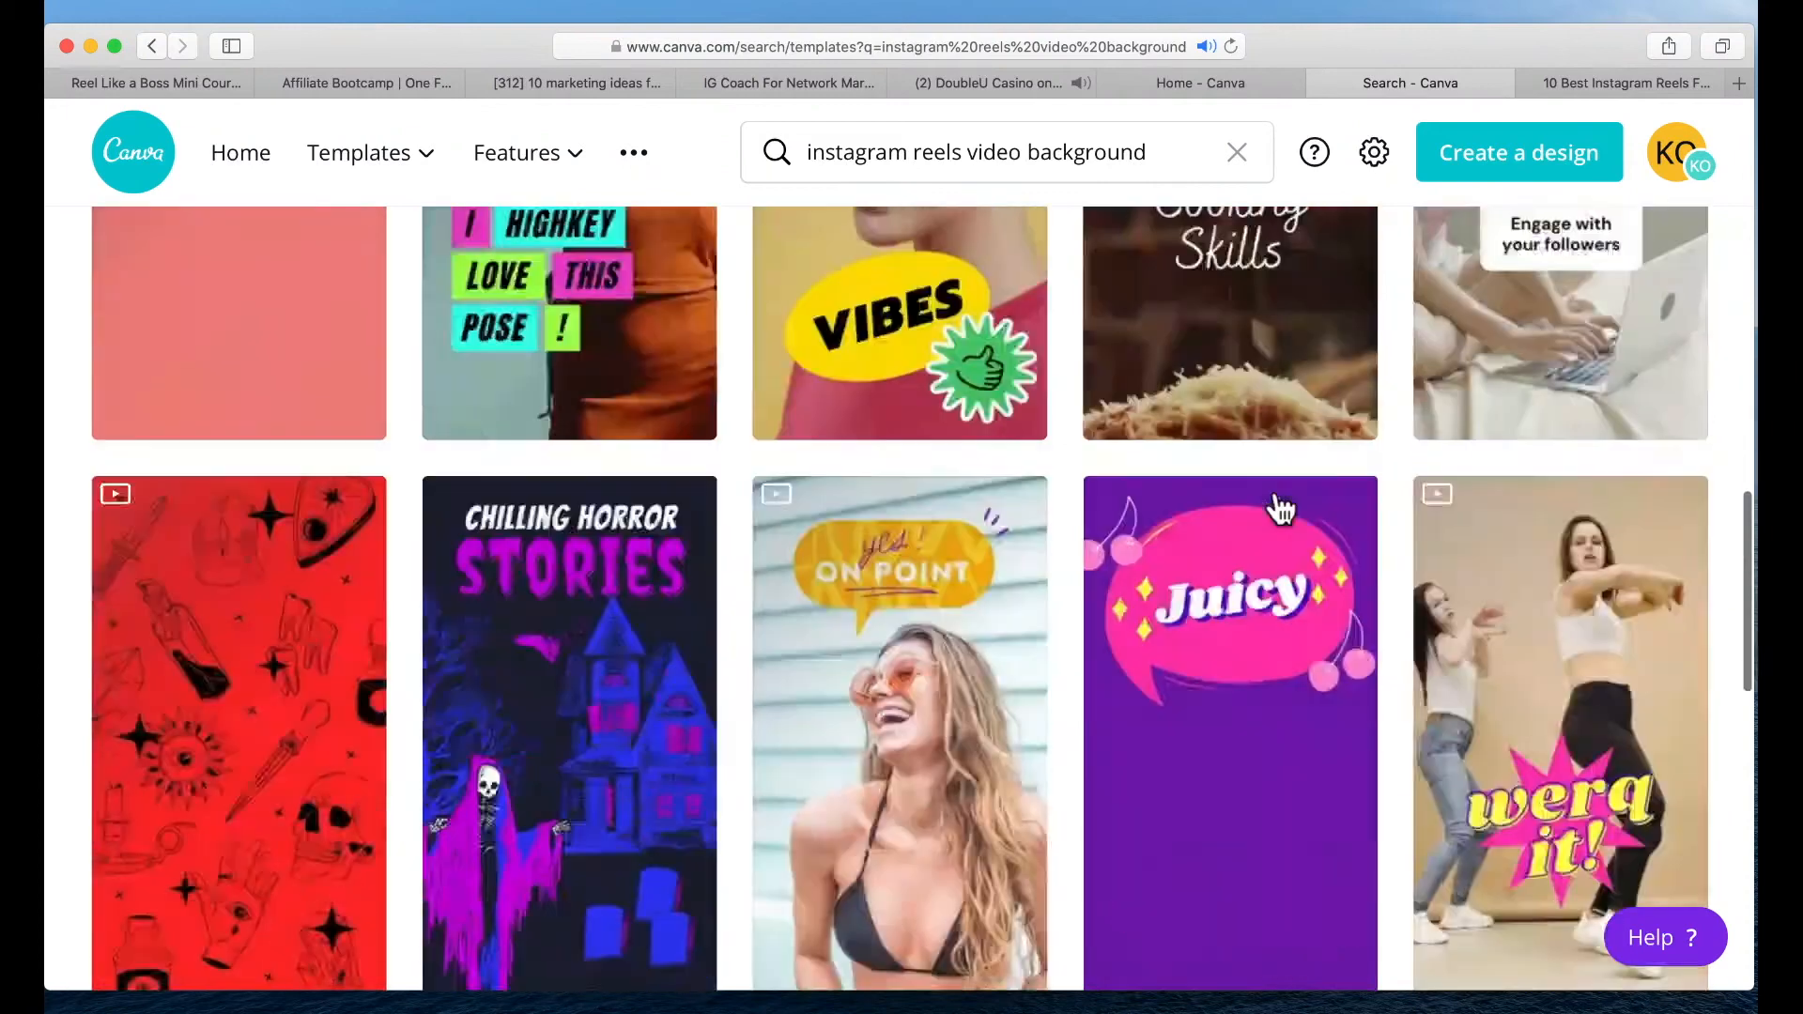
scroll(1279, 510, "down", 4)
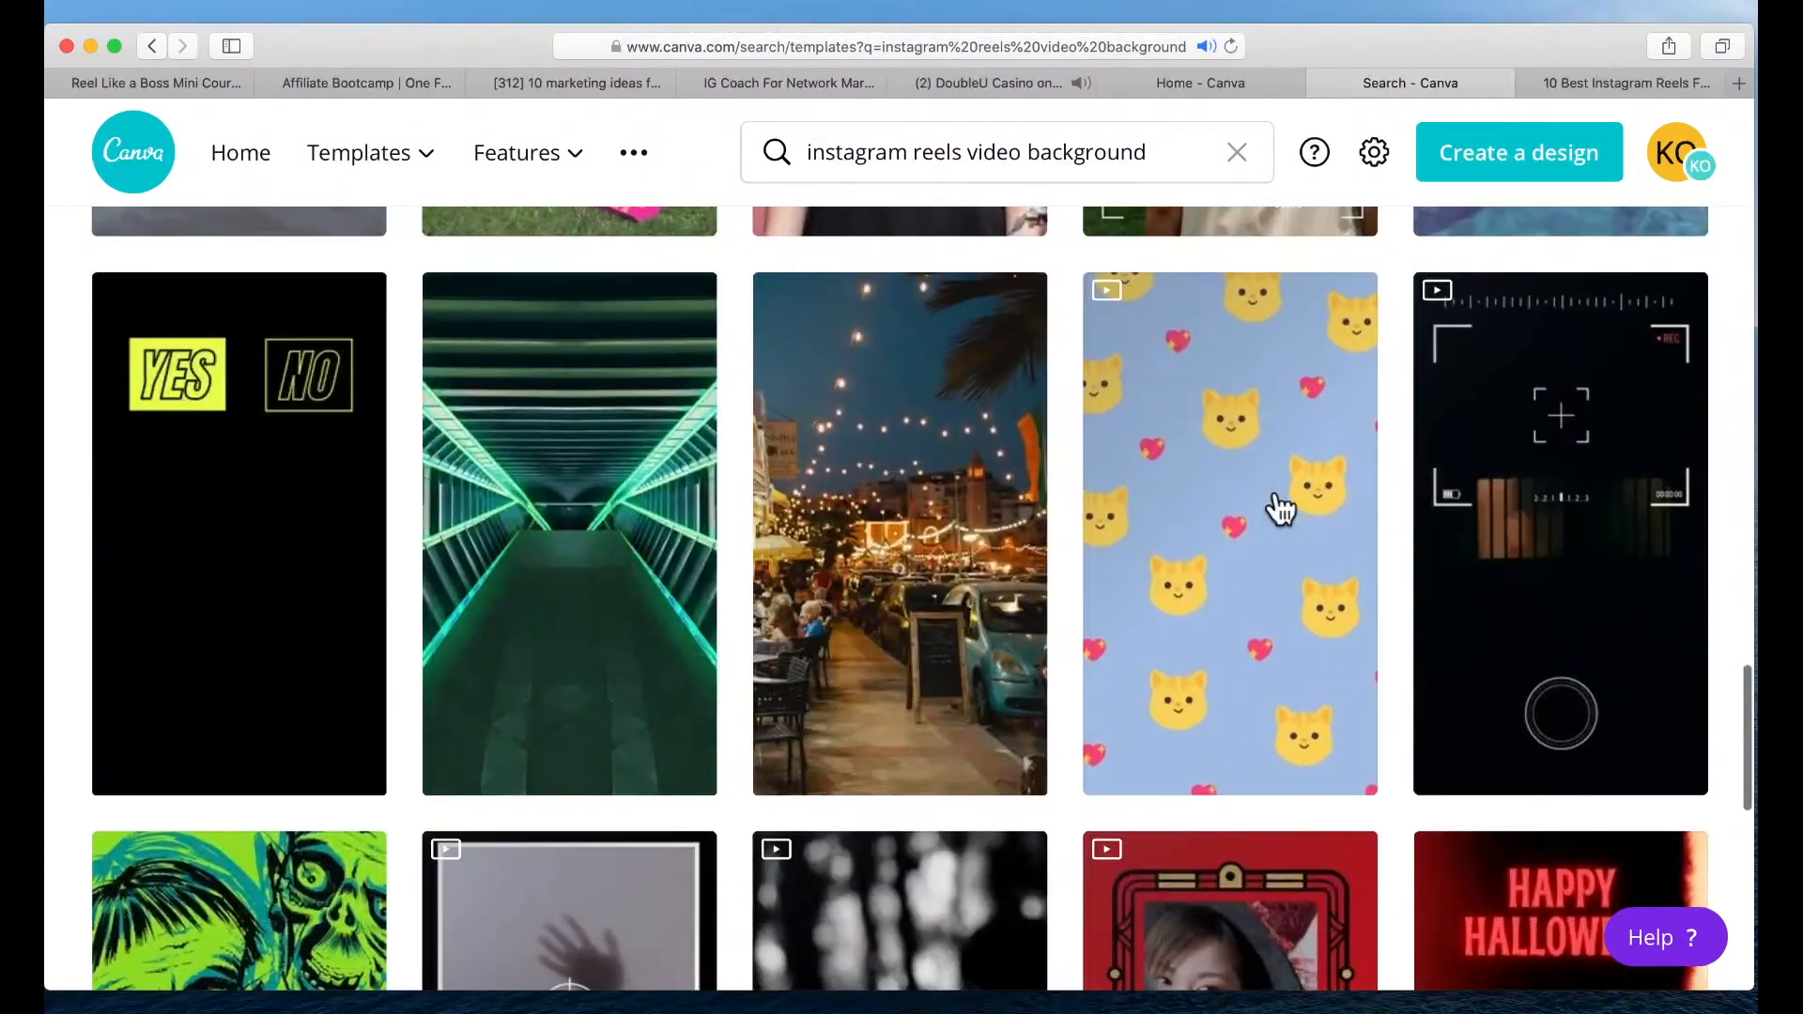
scroll(1279, 510, "down", 4)
scroll(1279, 510, "down", 2)
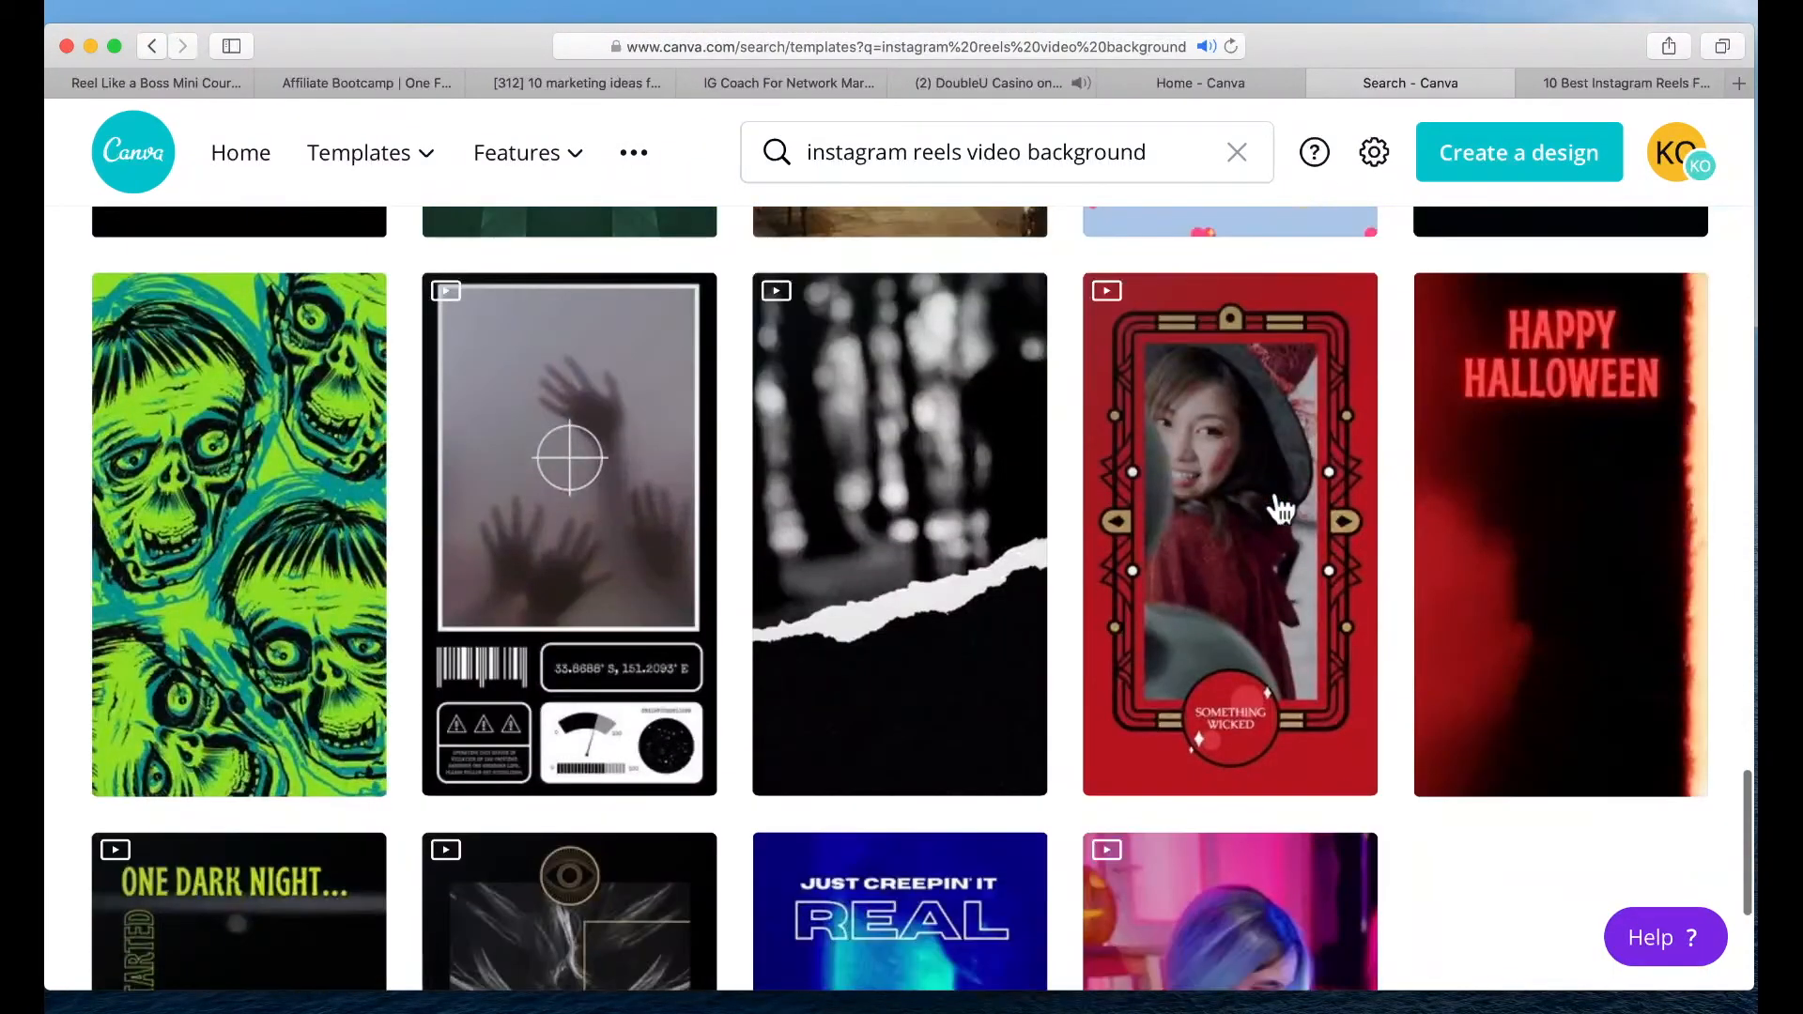
scroll(1279, 510, "down", 1)
scroll(1278, 510, "down", 1)
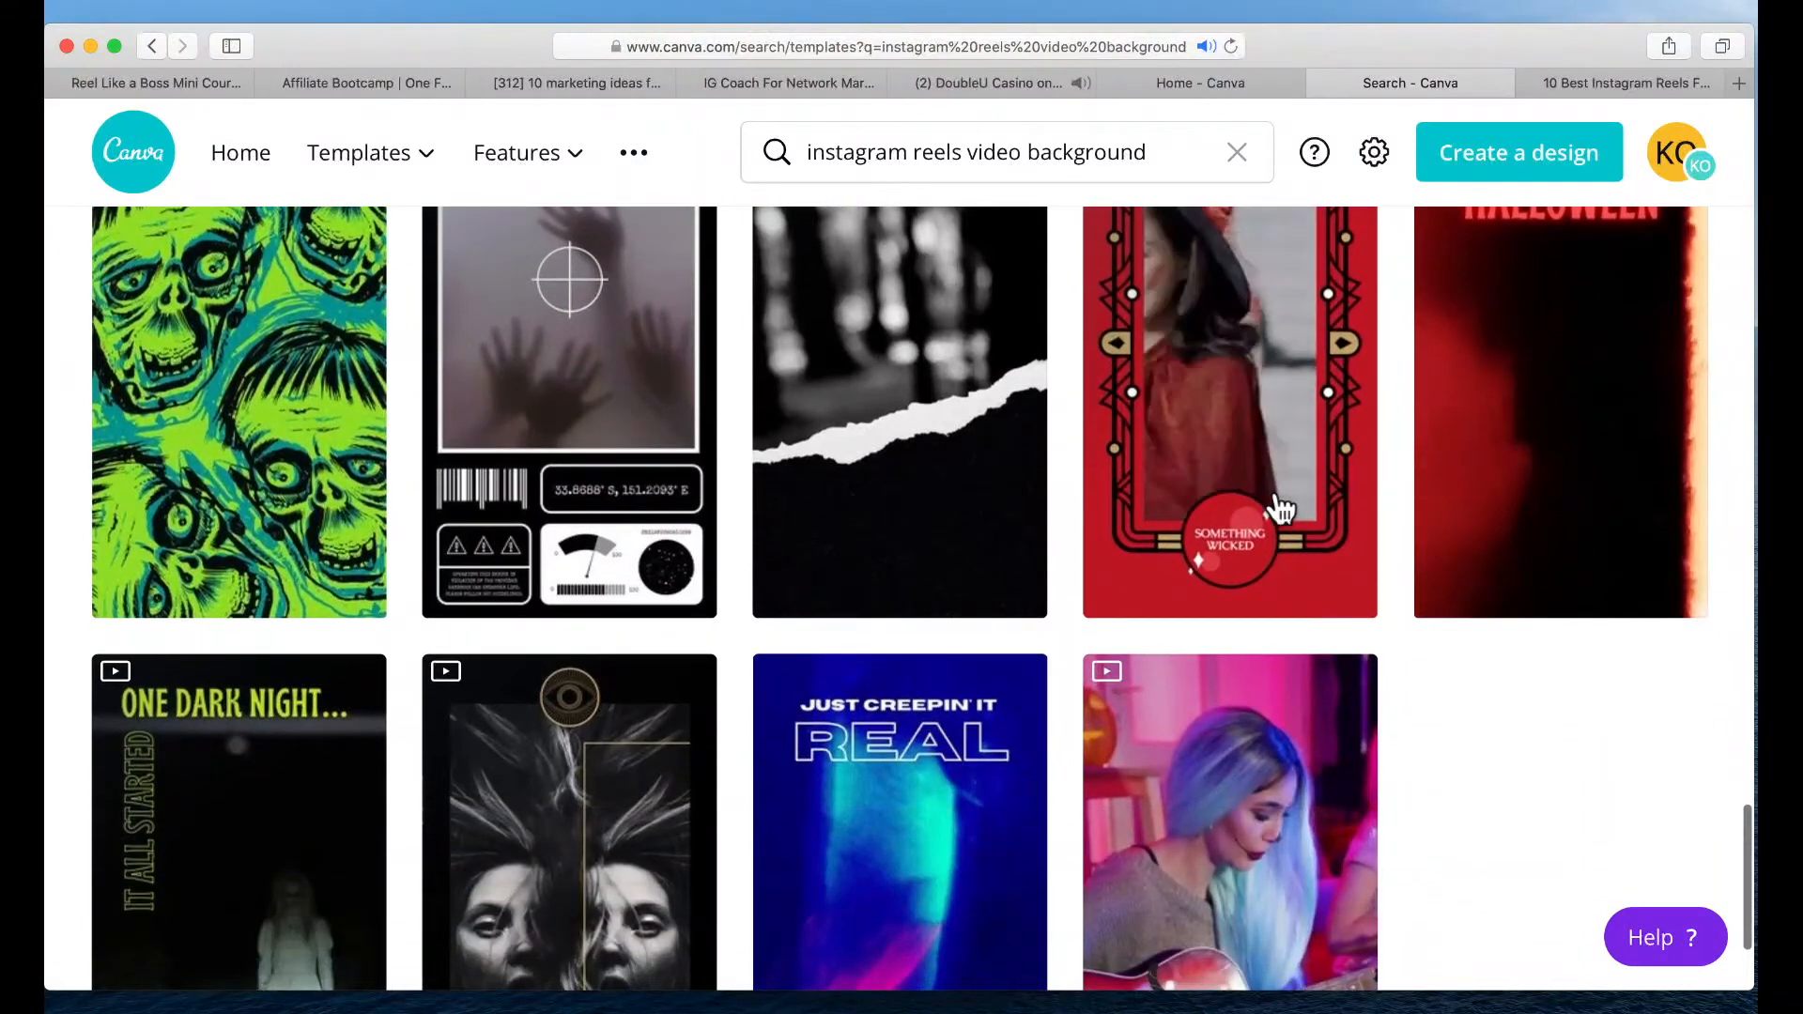
scroll(1281, 508, "up", 1)
left_click(1577, 399)
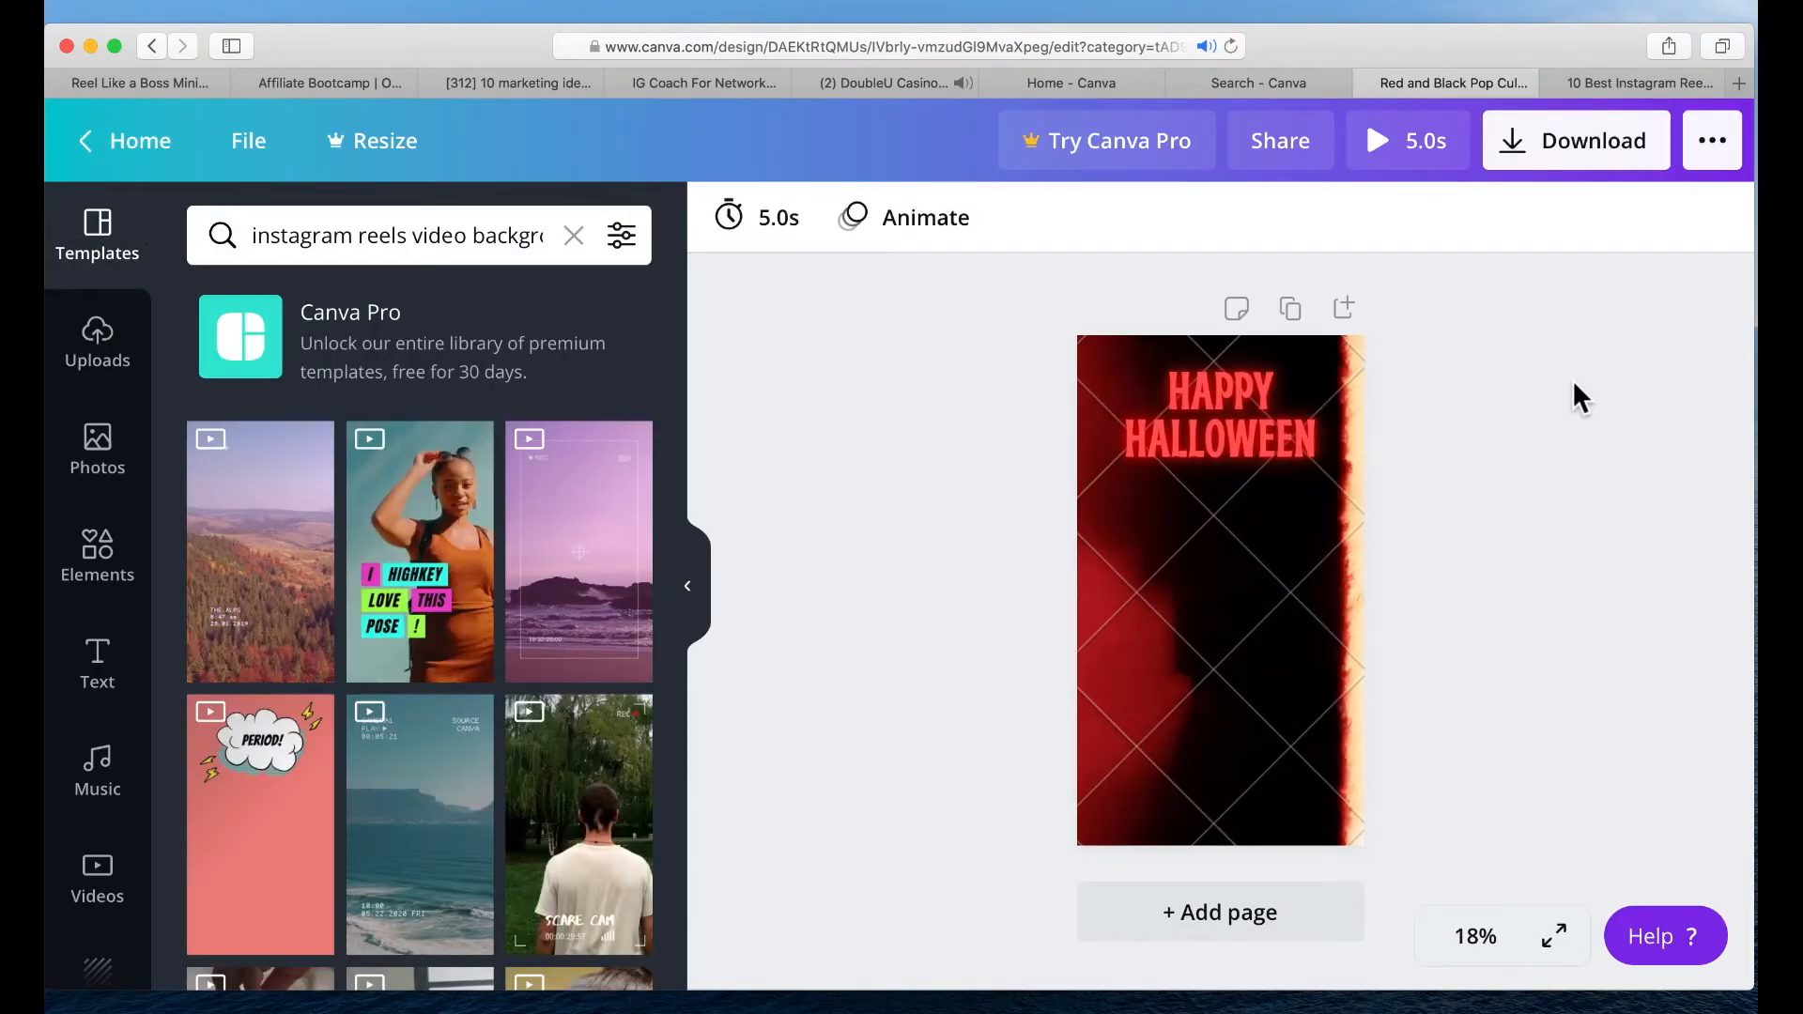
- Recolor the "HAPPY HALLOWEEN" heading to the turquoise brand color #4cd7d0
left_click(1189, 436)
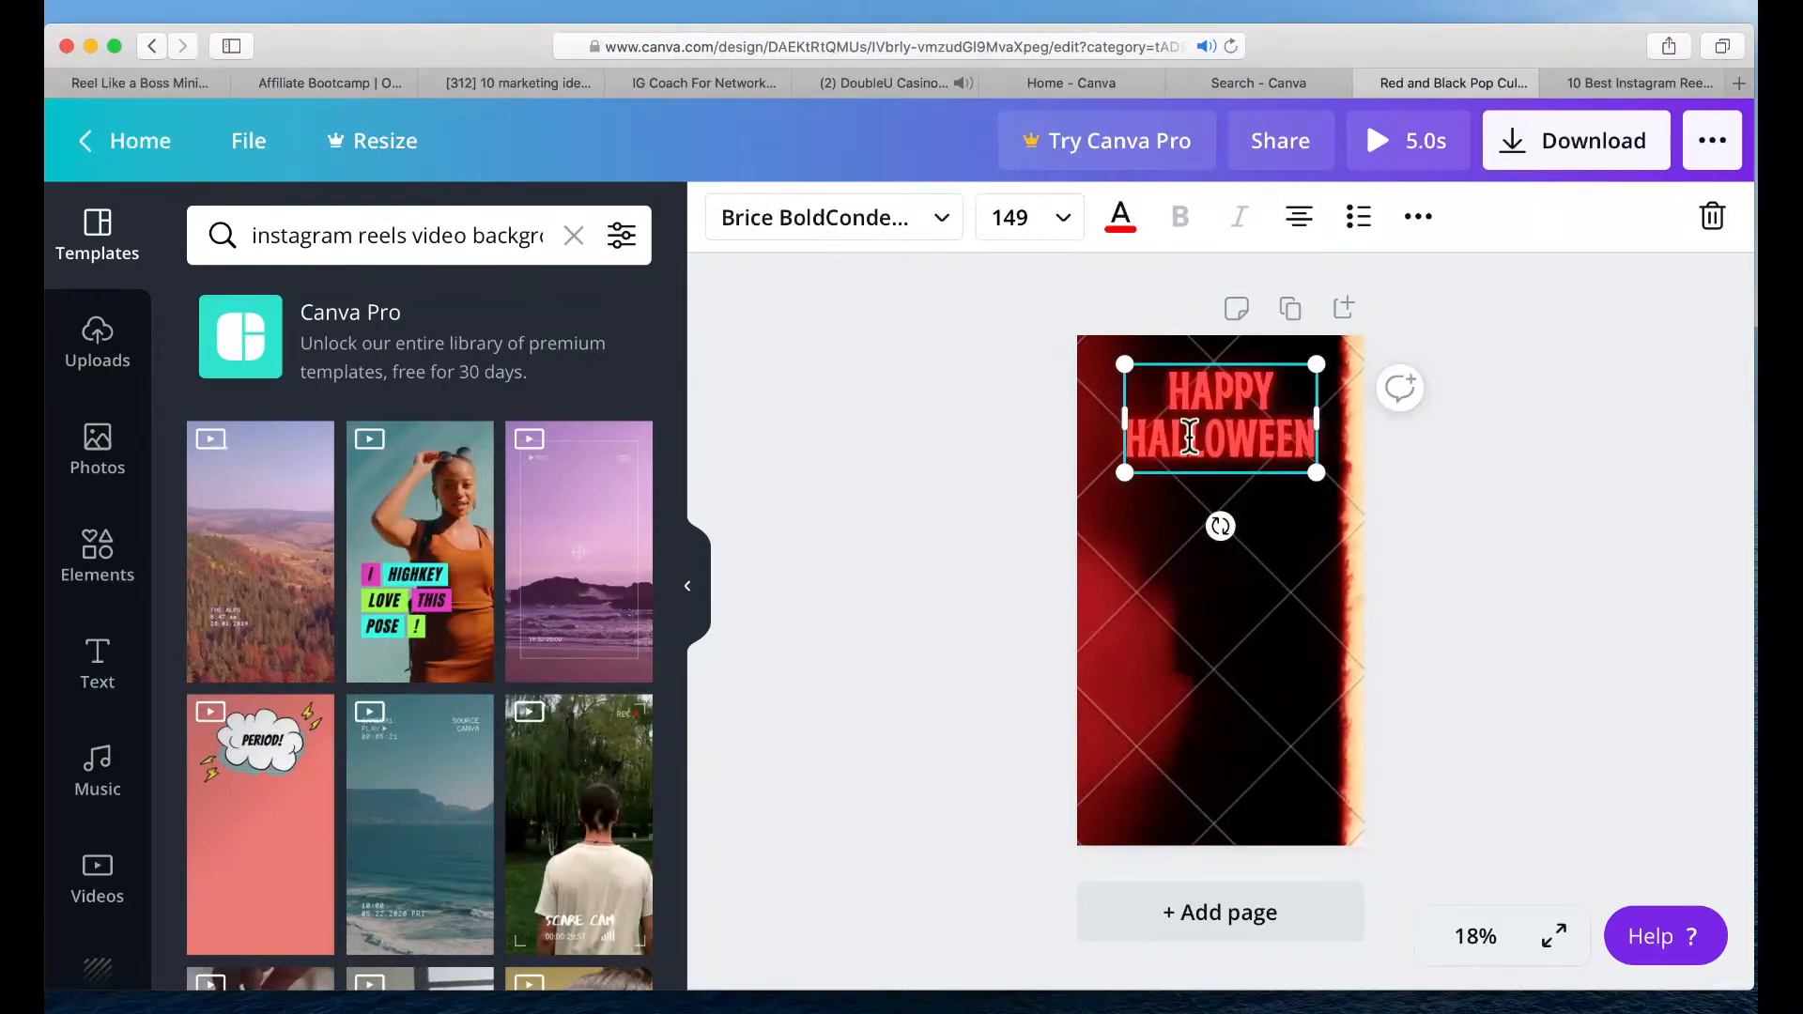
left_click(1123, 224)
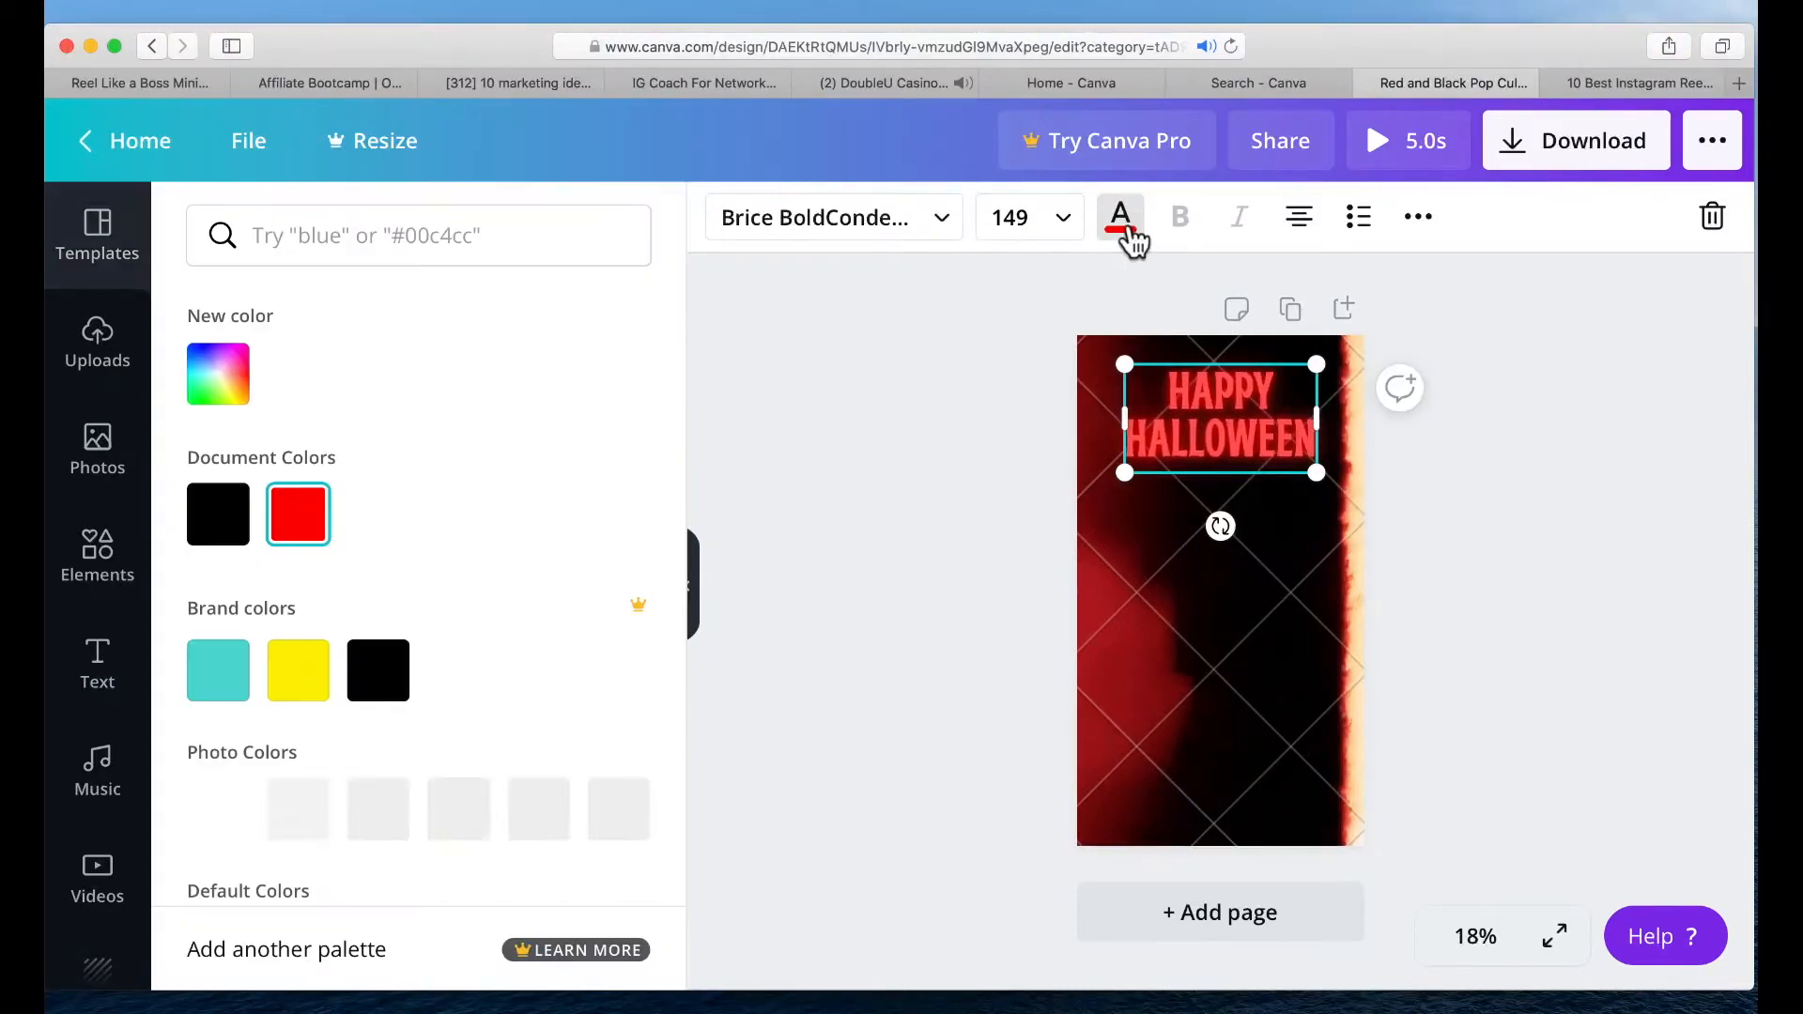
left_click(239, 674)
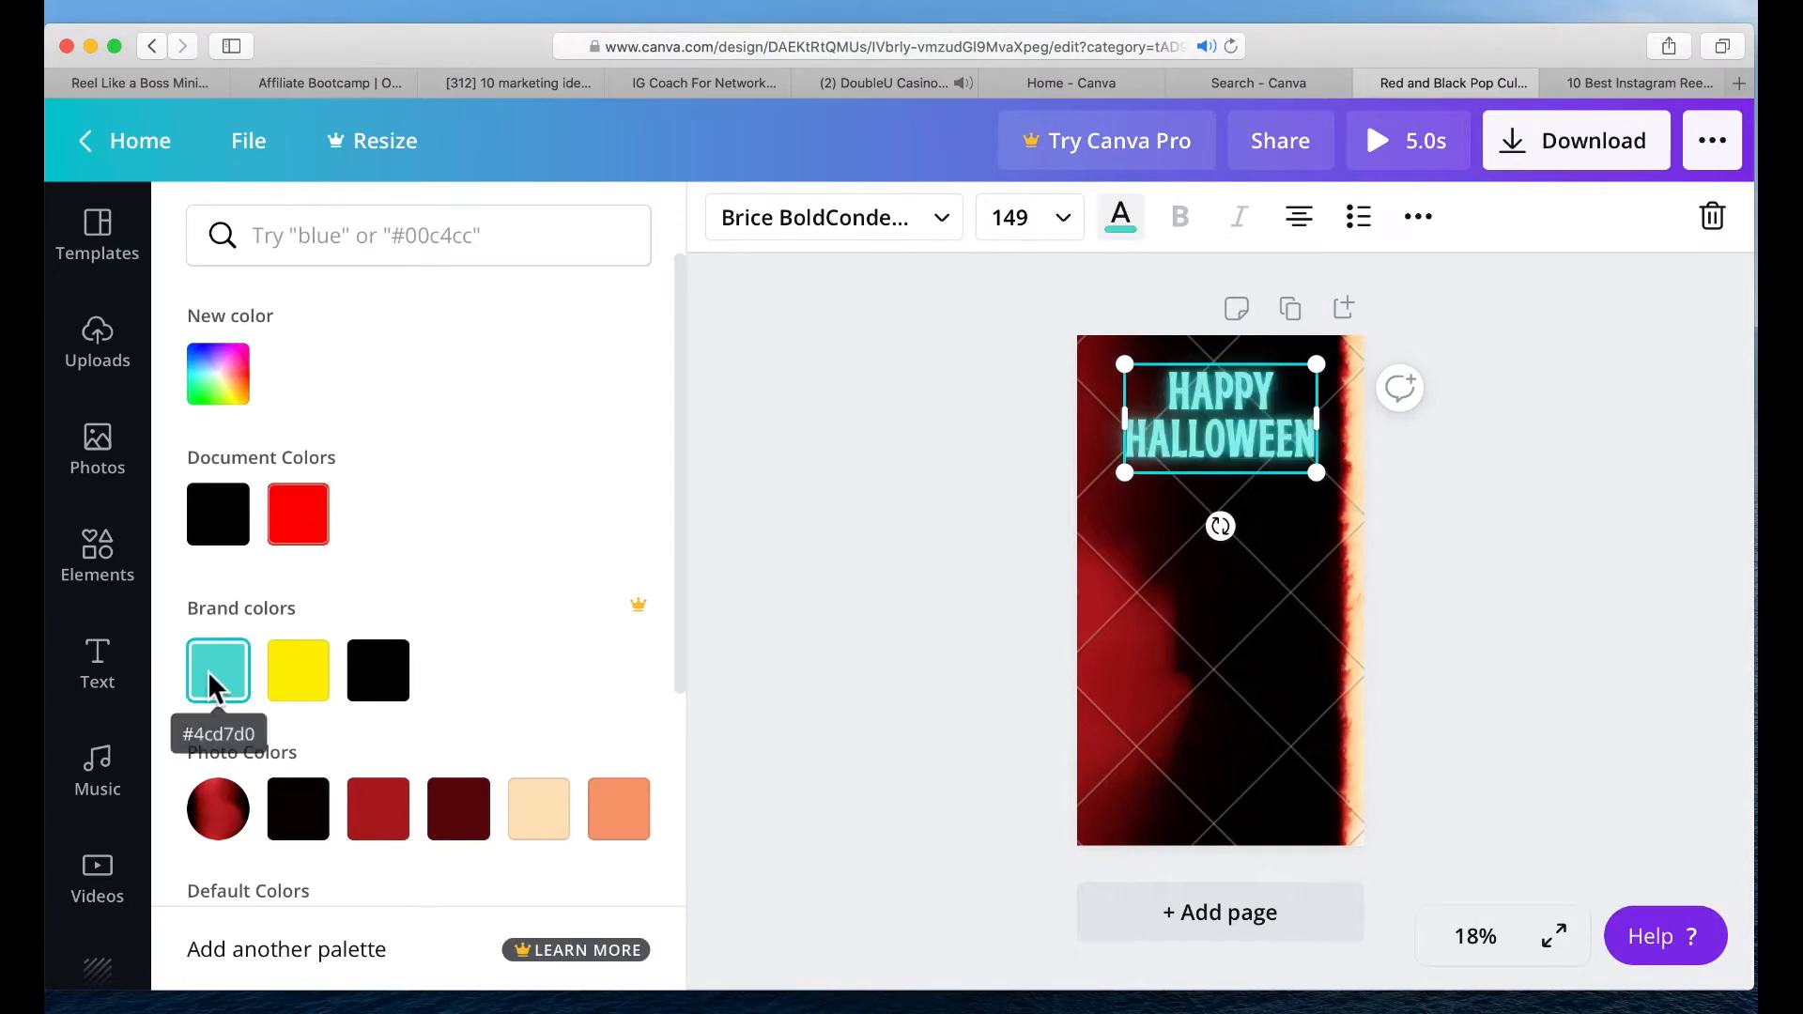
- Replace the page background with the recently used free photo of glowing jack-o'-lanterns
left_click(1101, 640)
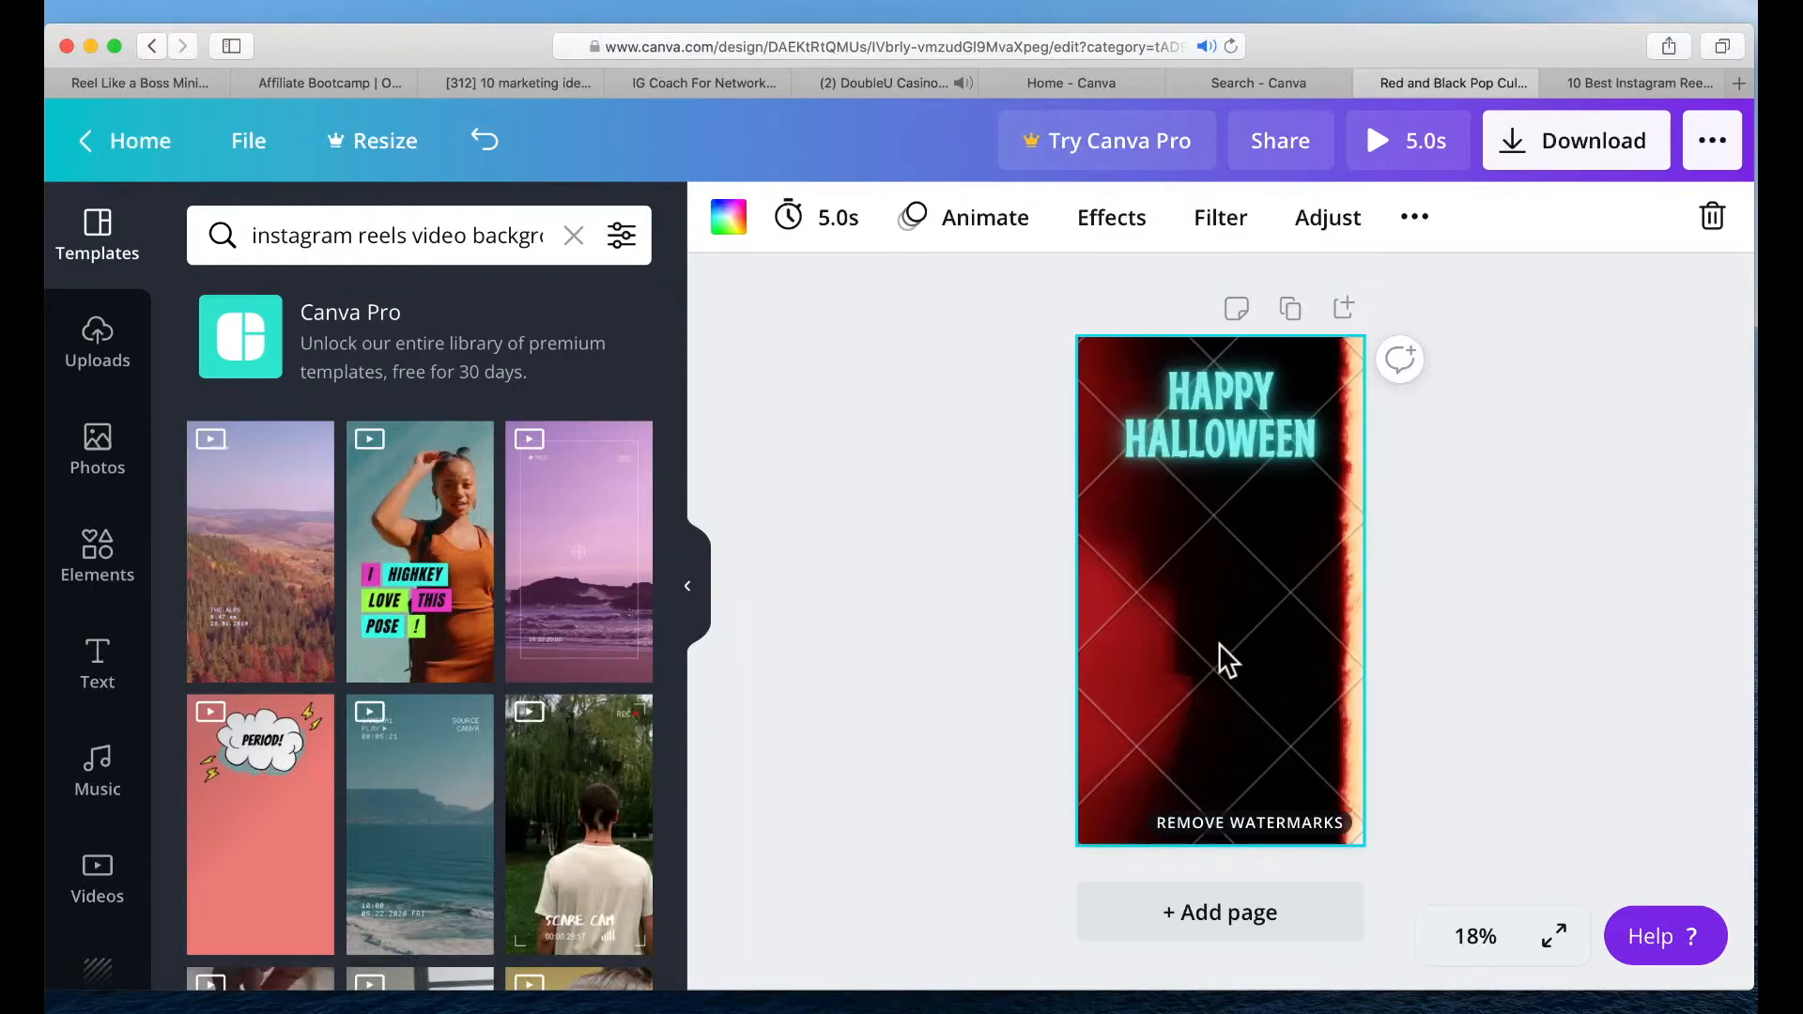
left_click(481, 259)
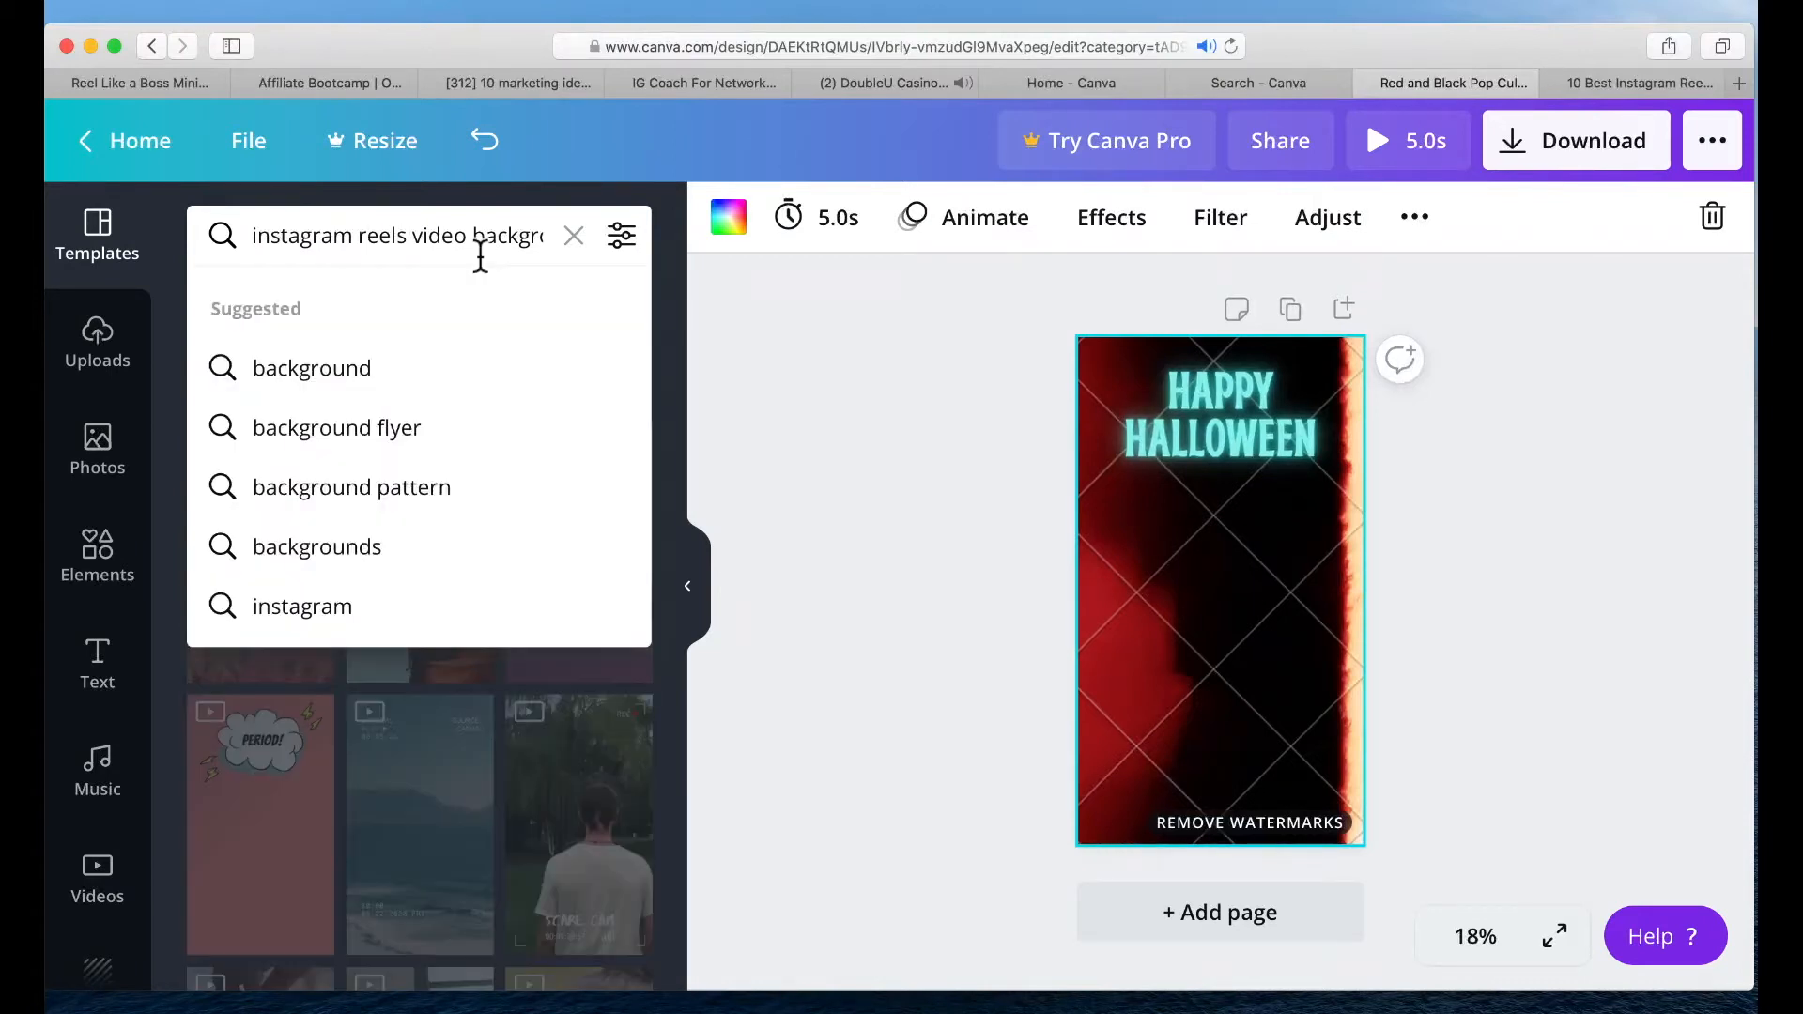
triple_click(480, 254)
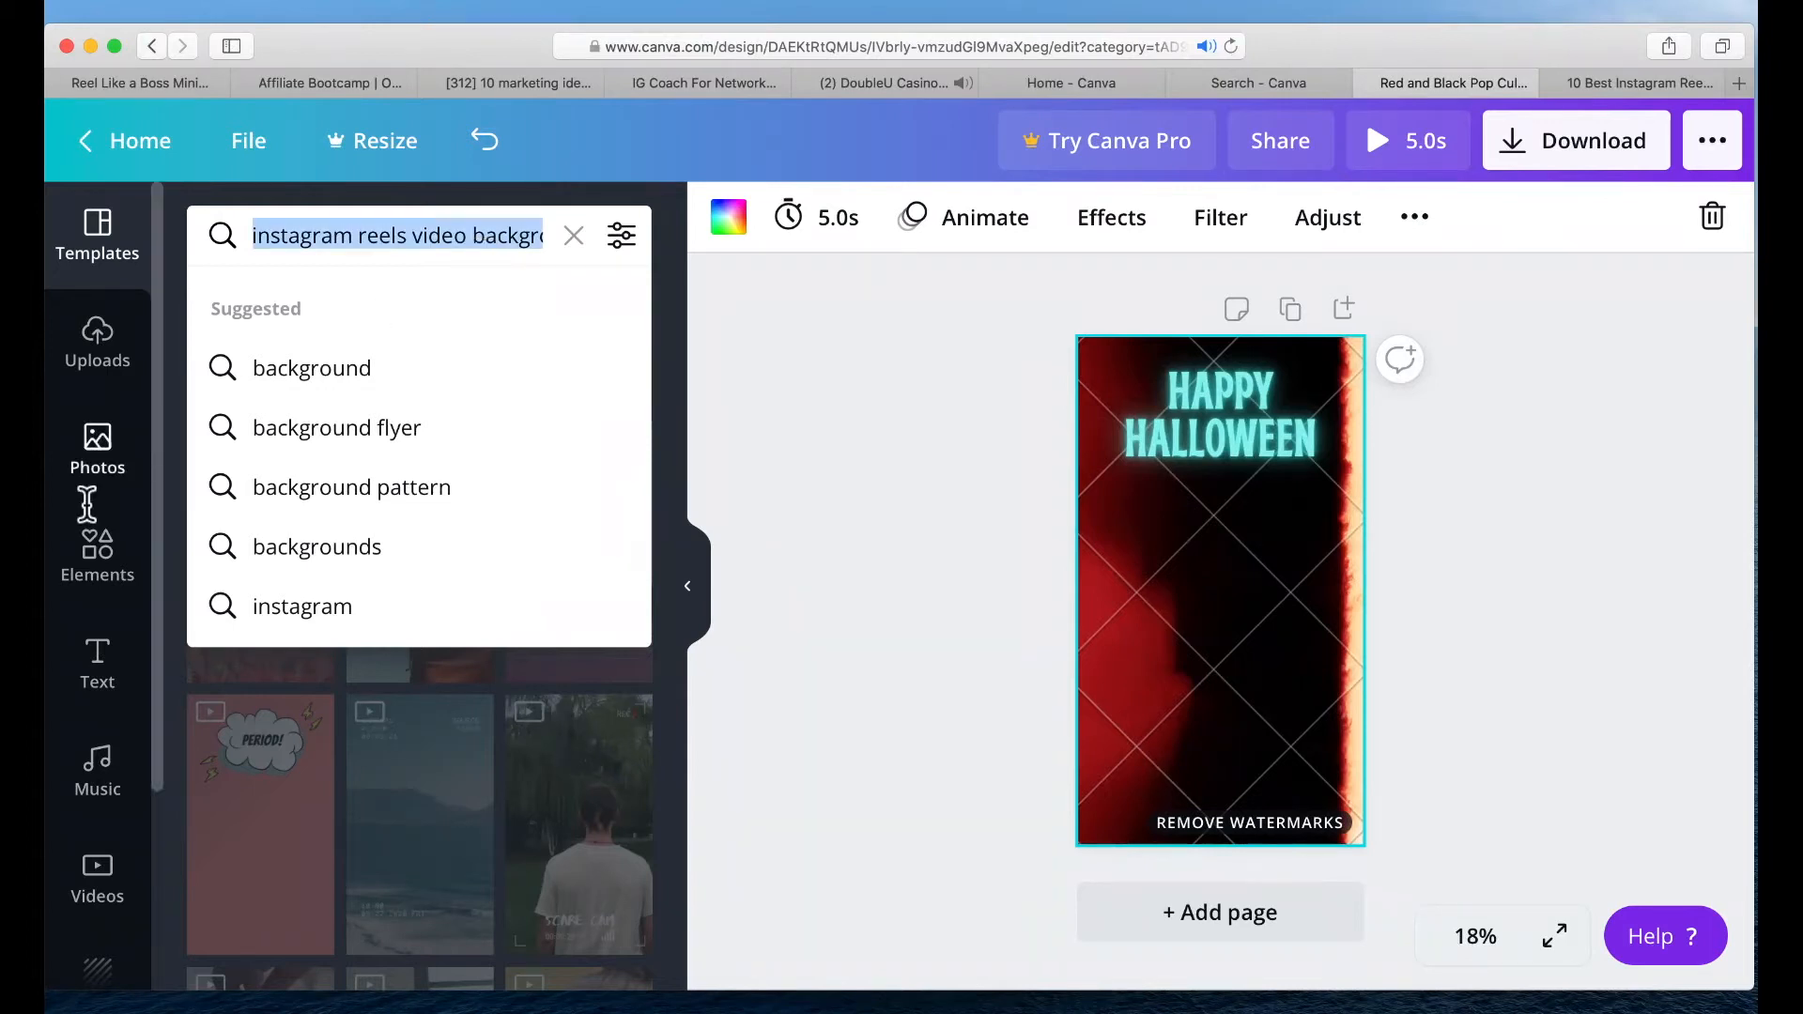
left_click(96, 451)
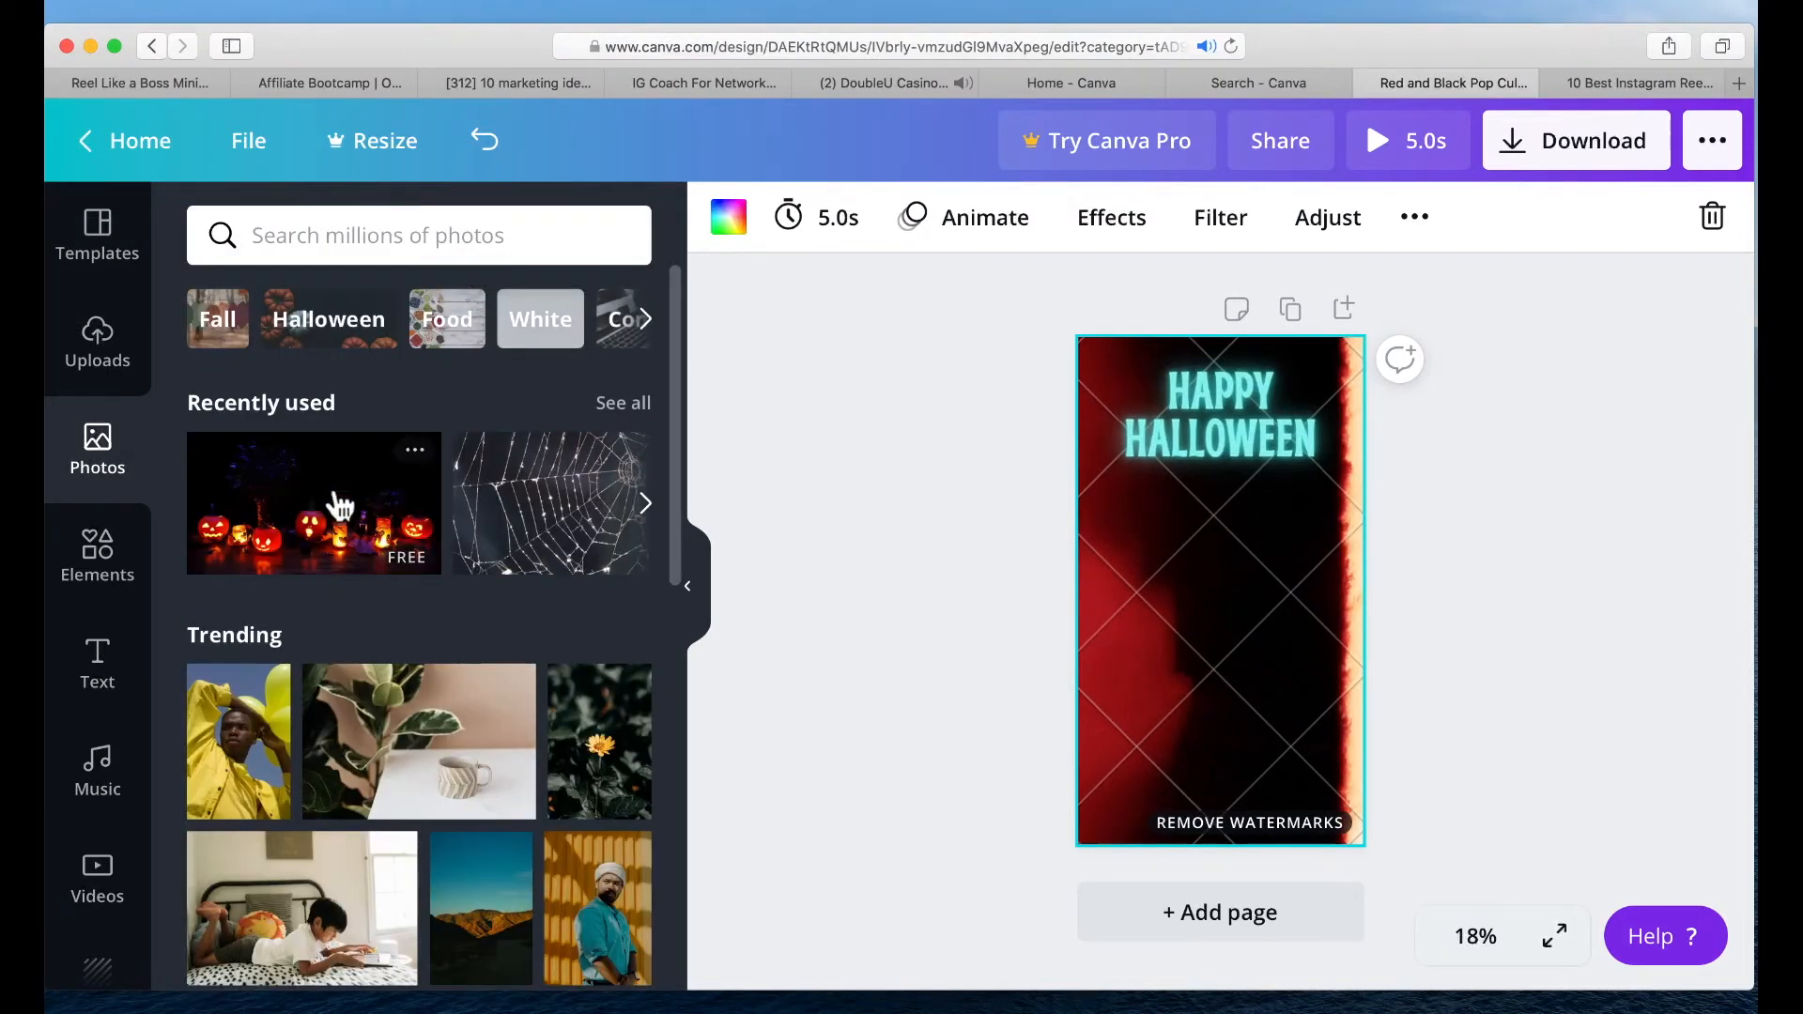
left_click_drag(340, 505, 1059, 554)
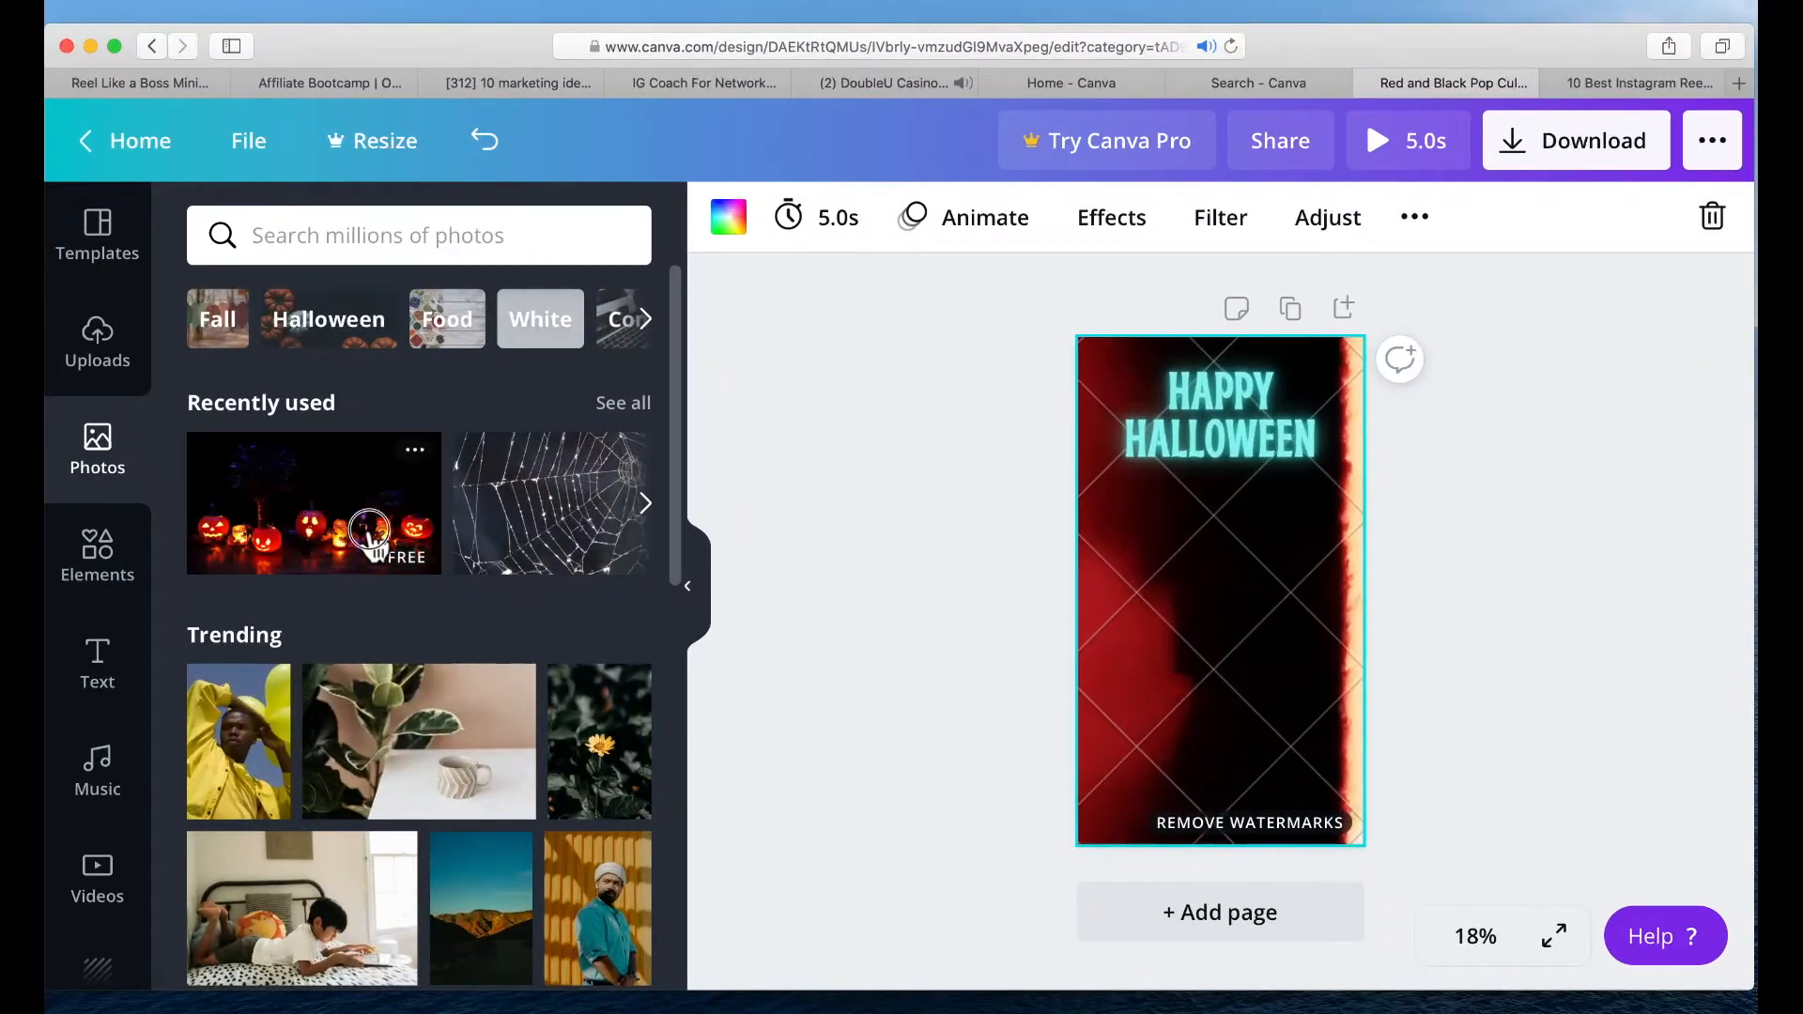
left_click_drag(369, 530, 1071, 583)
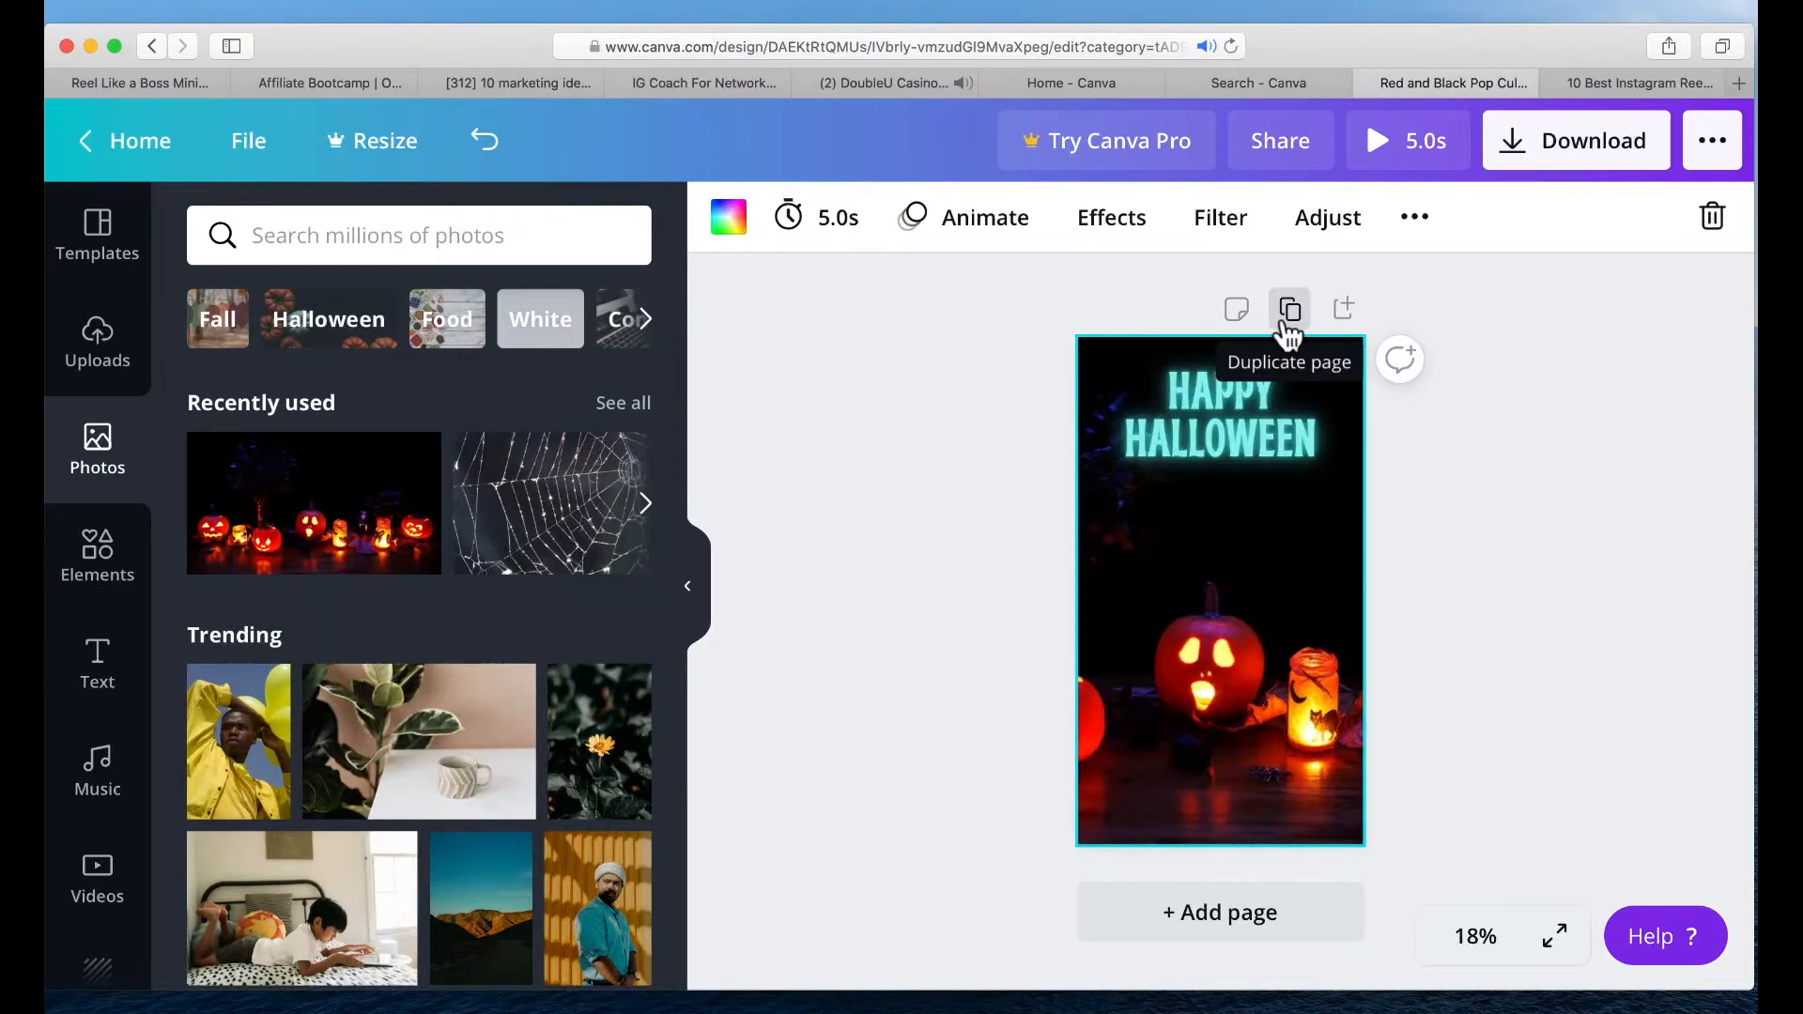
- Duplicate the Halloween page four times to make a five-page design
left_click(1289, 310)
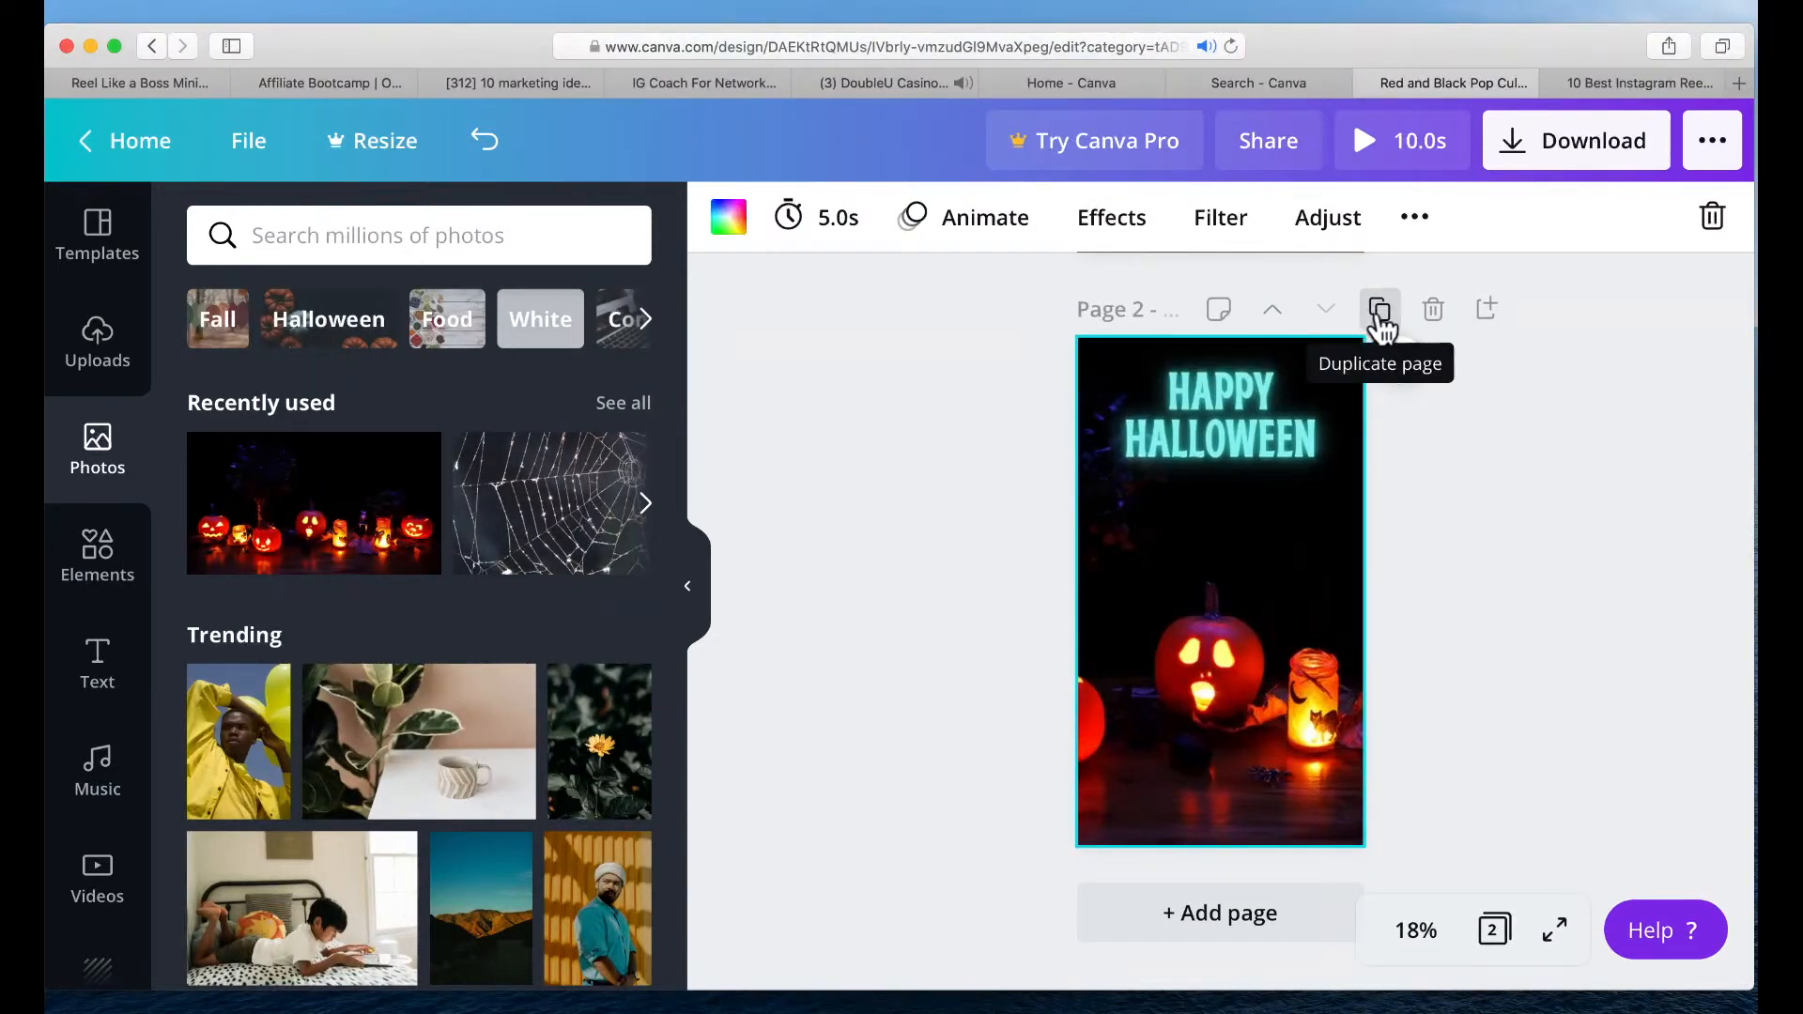
left_click(1378, 310)
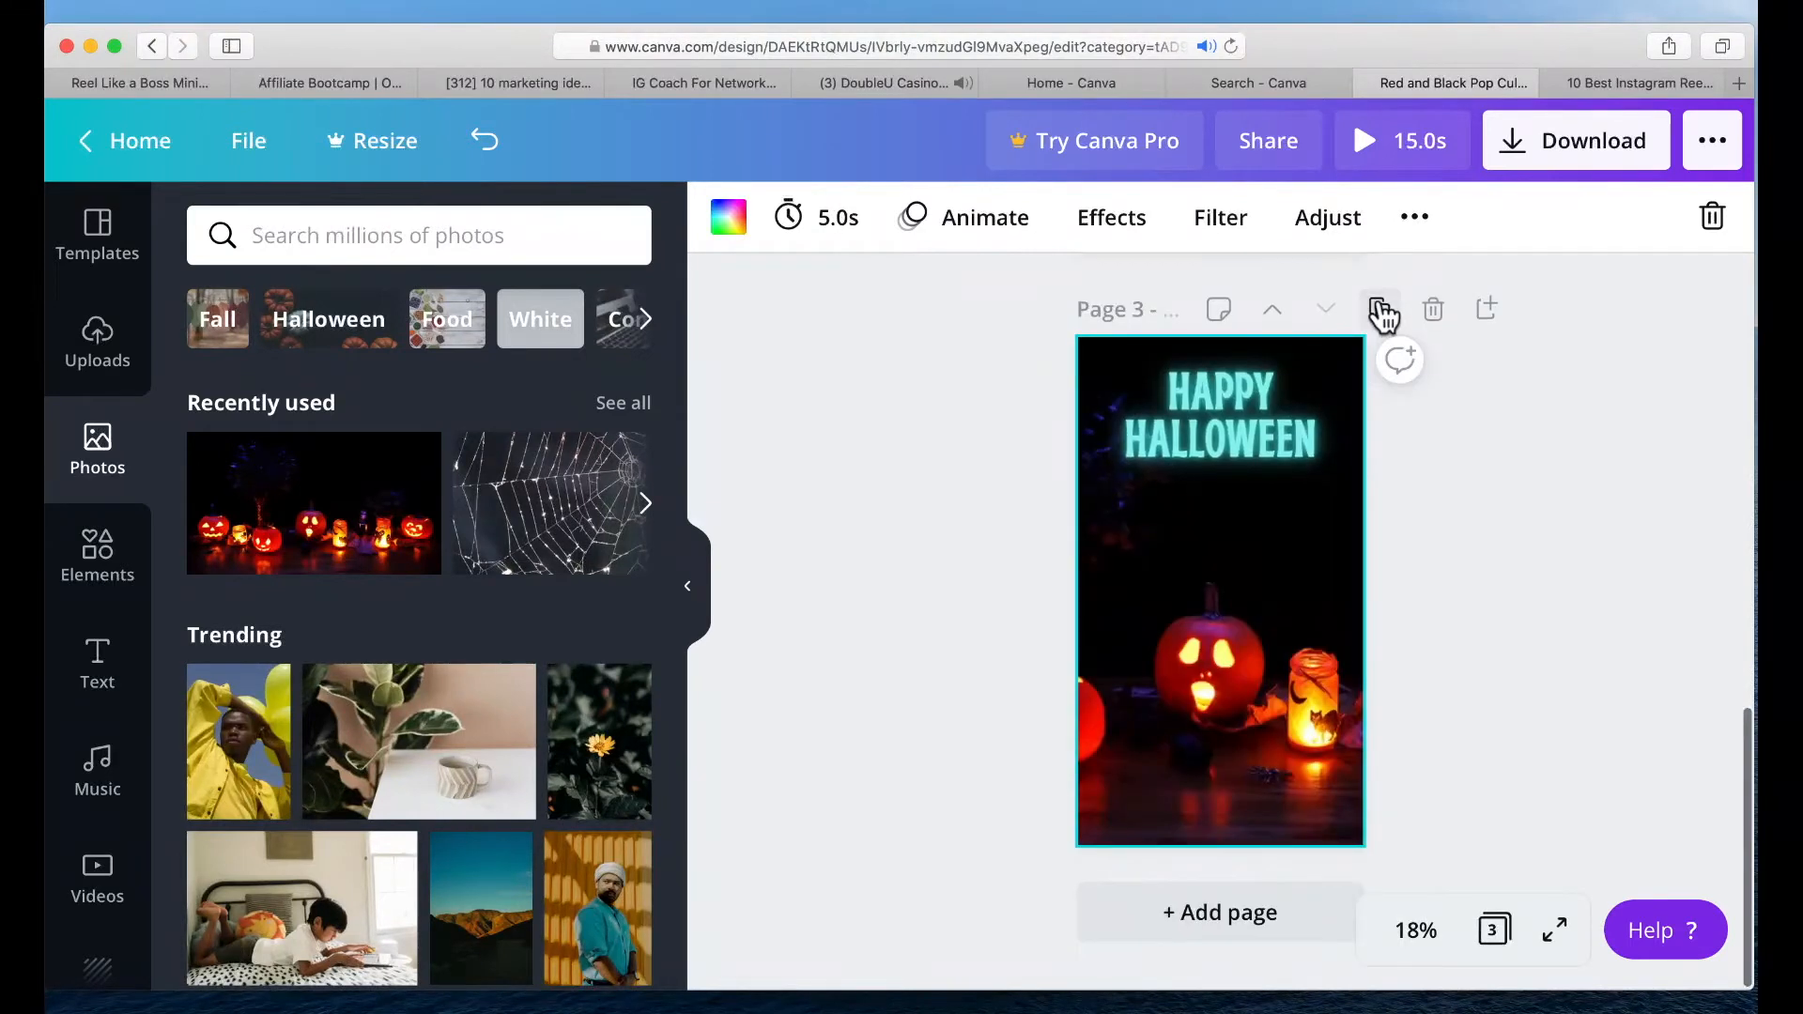
left_click(1378, 310)
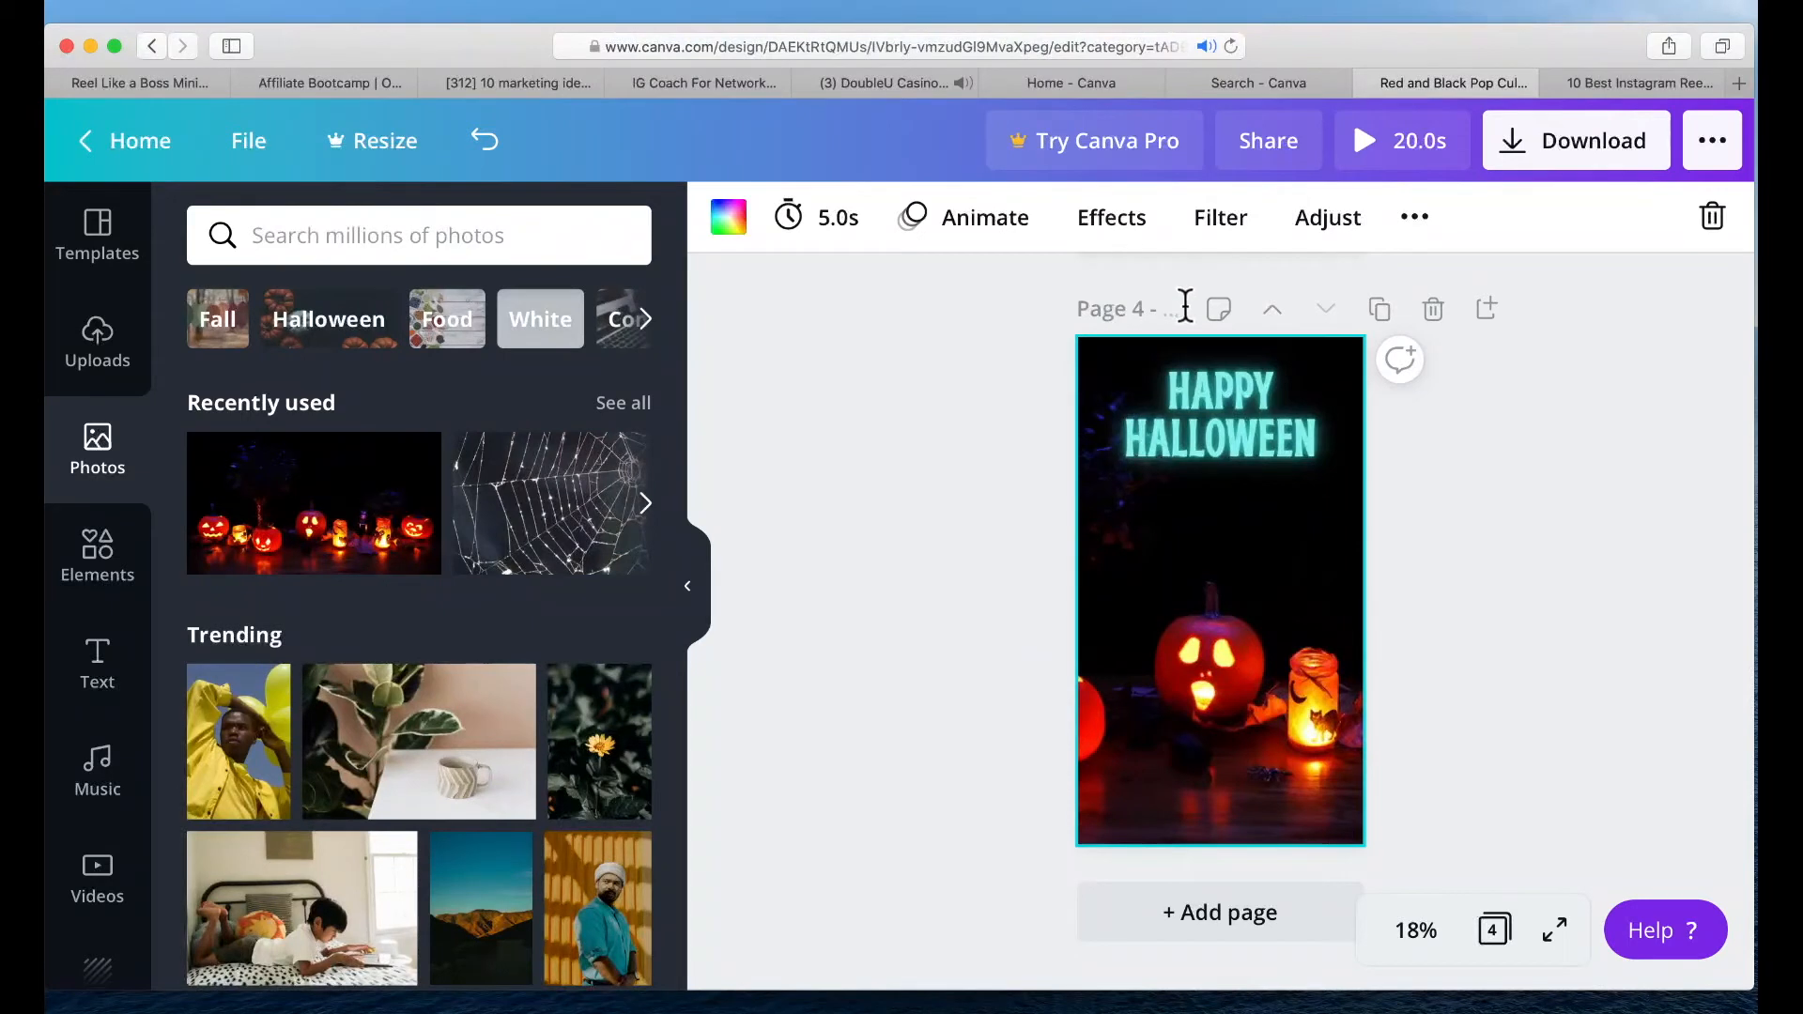
left_click(1379, 310)
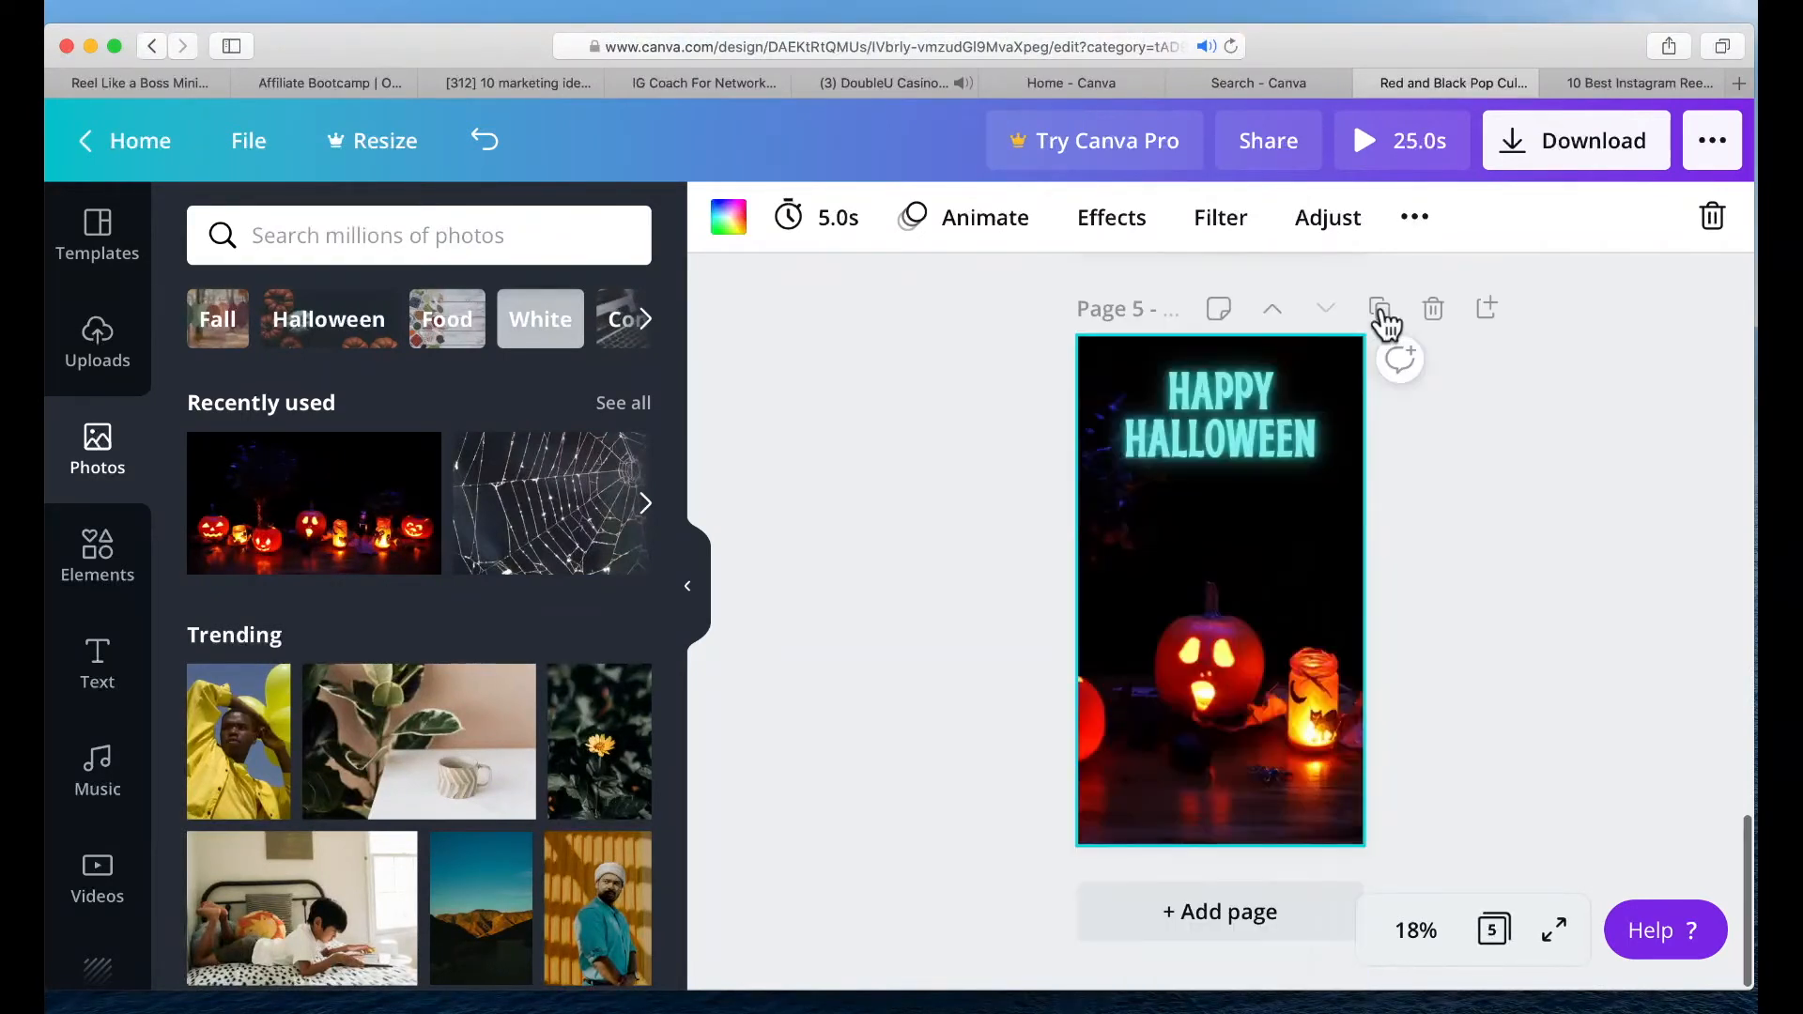
- View the notes box of page 5 and close it without adding a note
scroll(1211, 429, "up", 1)
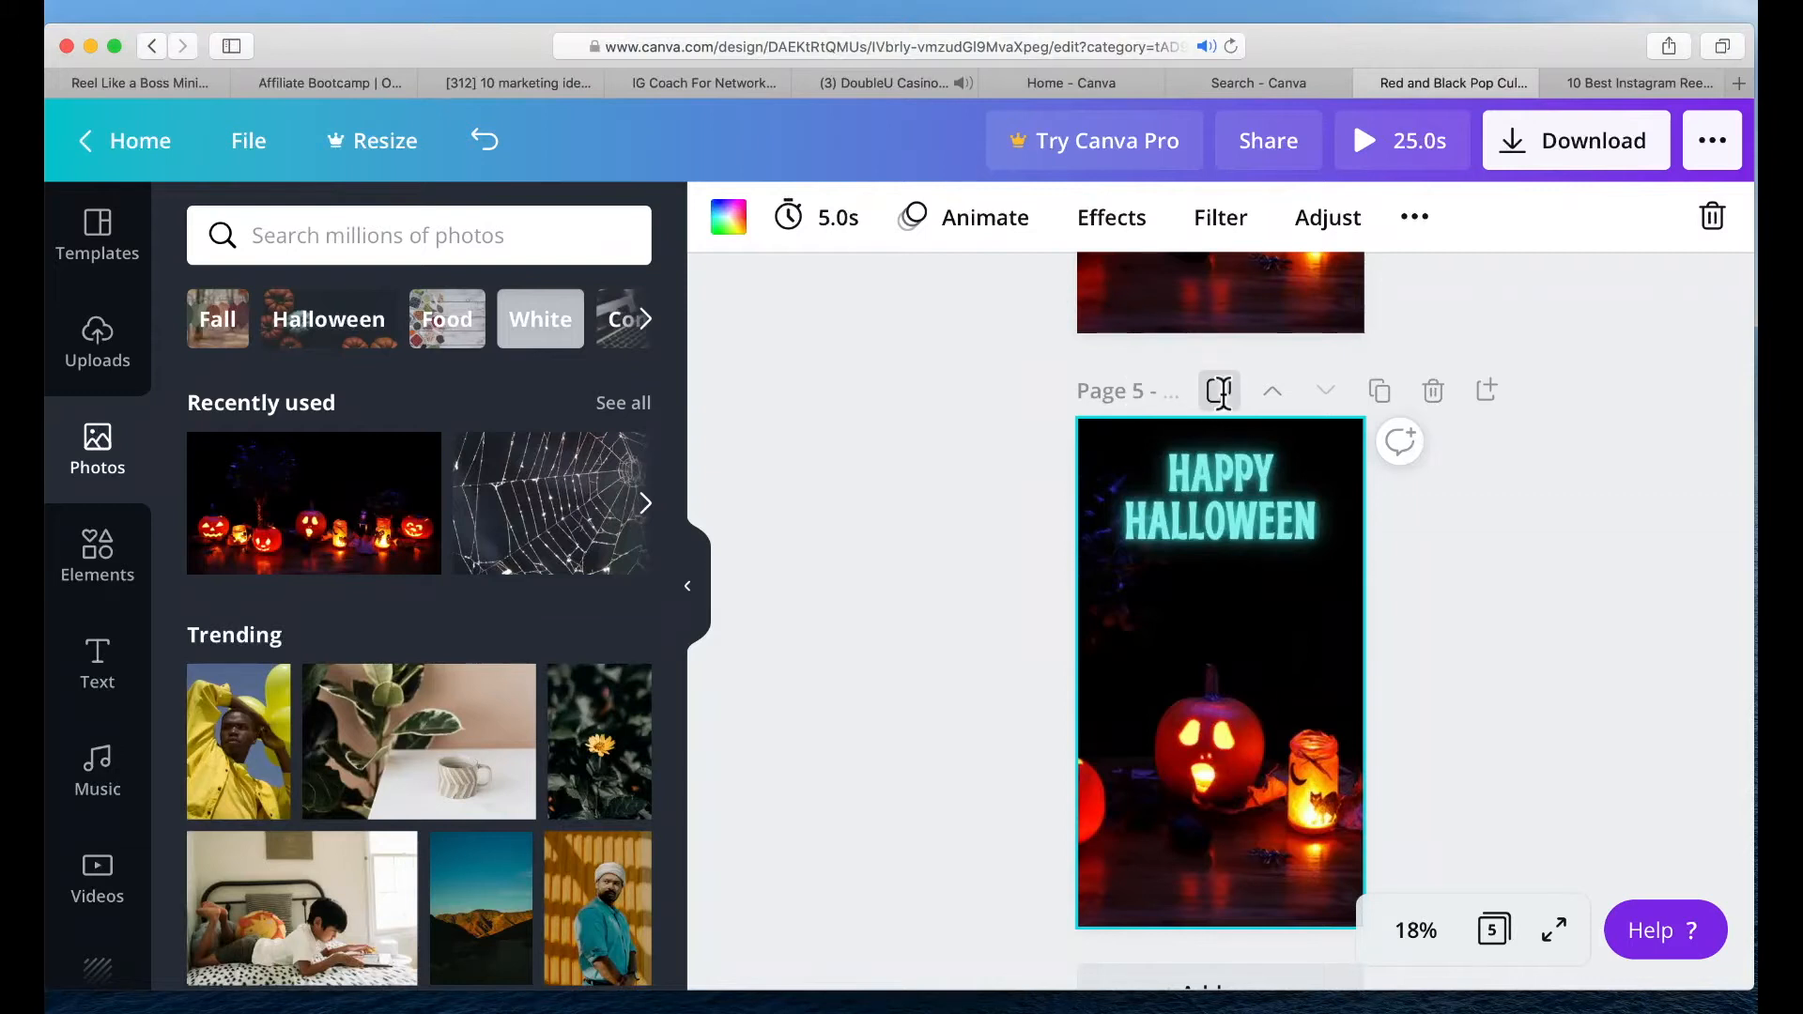
left_click(1218, 393)
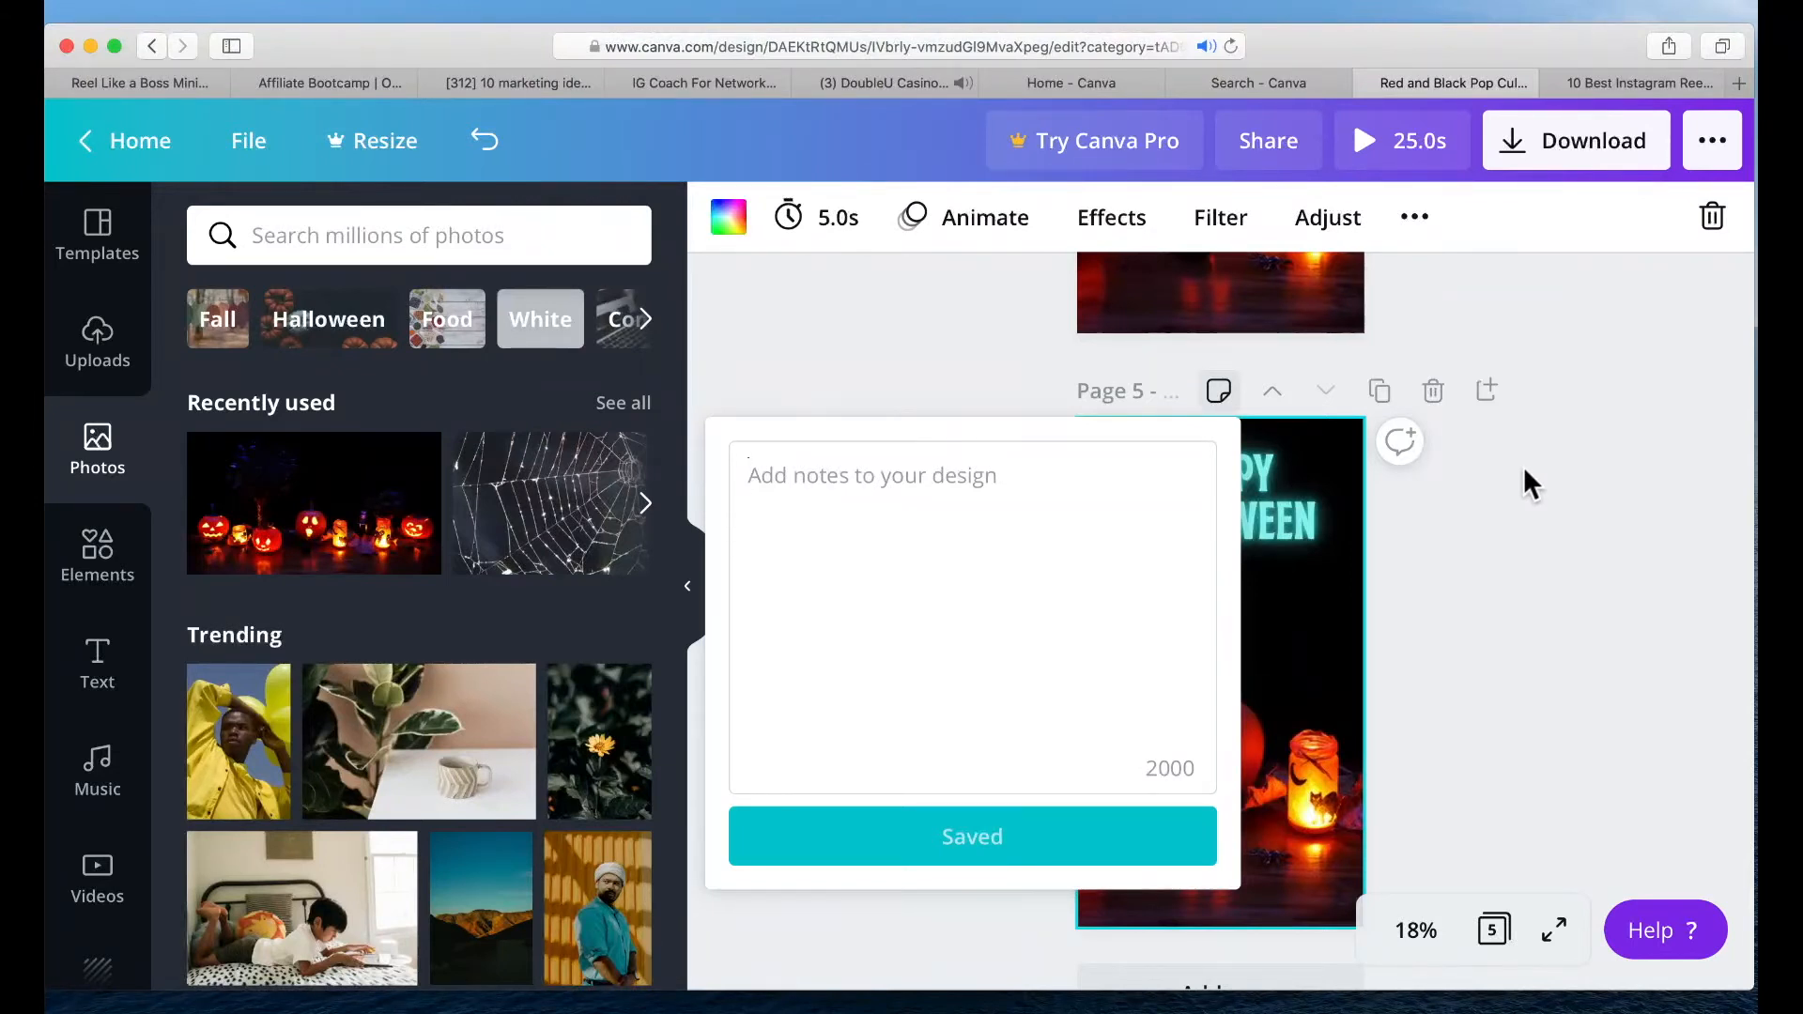
left_click(1507, 533)
- Add the recently used red and orange stars animation to page 1, aligned to the page's top and enlarged to its full width
scroll(1344, 633, "up", 6)
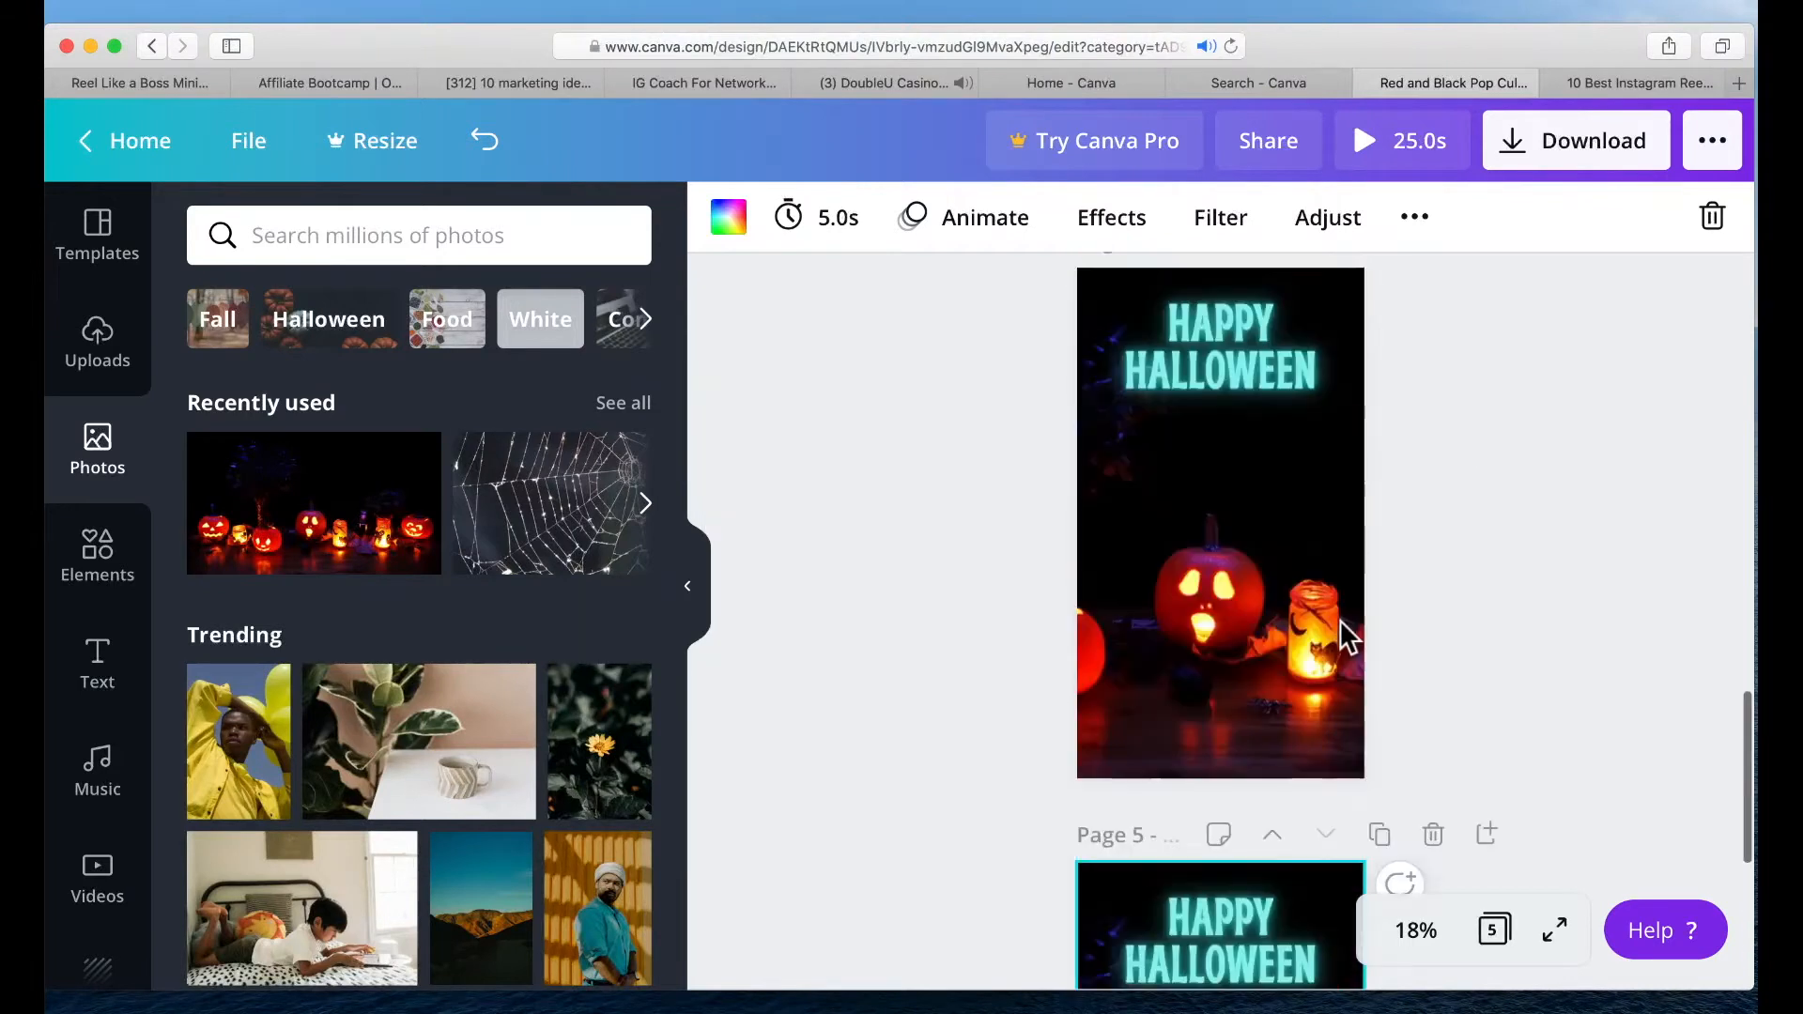
scroll(1340, 621, "up", 15)
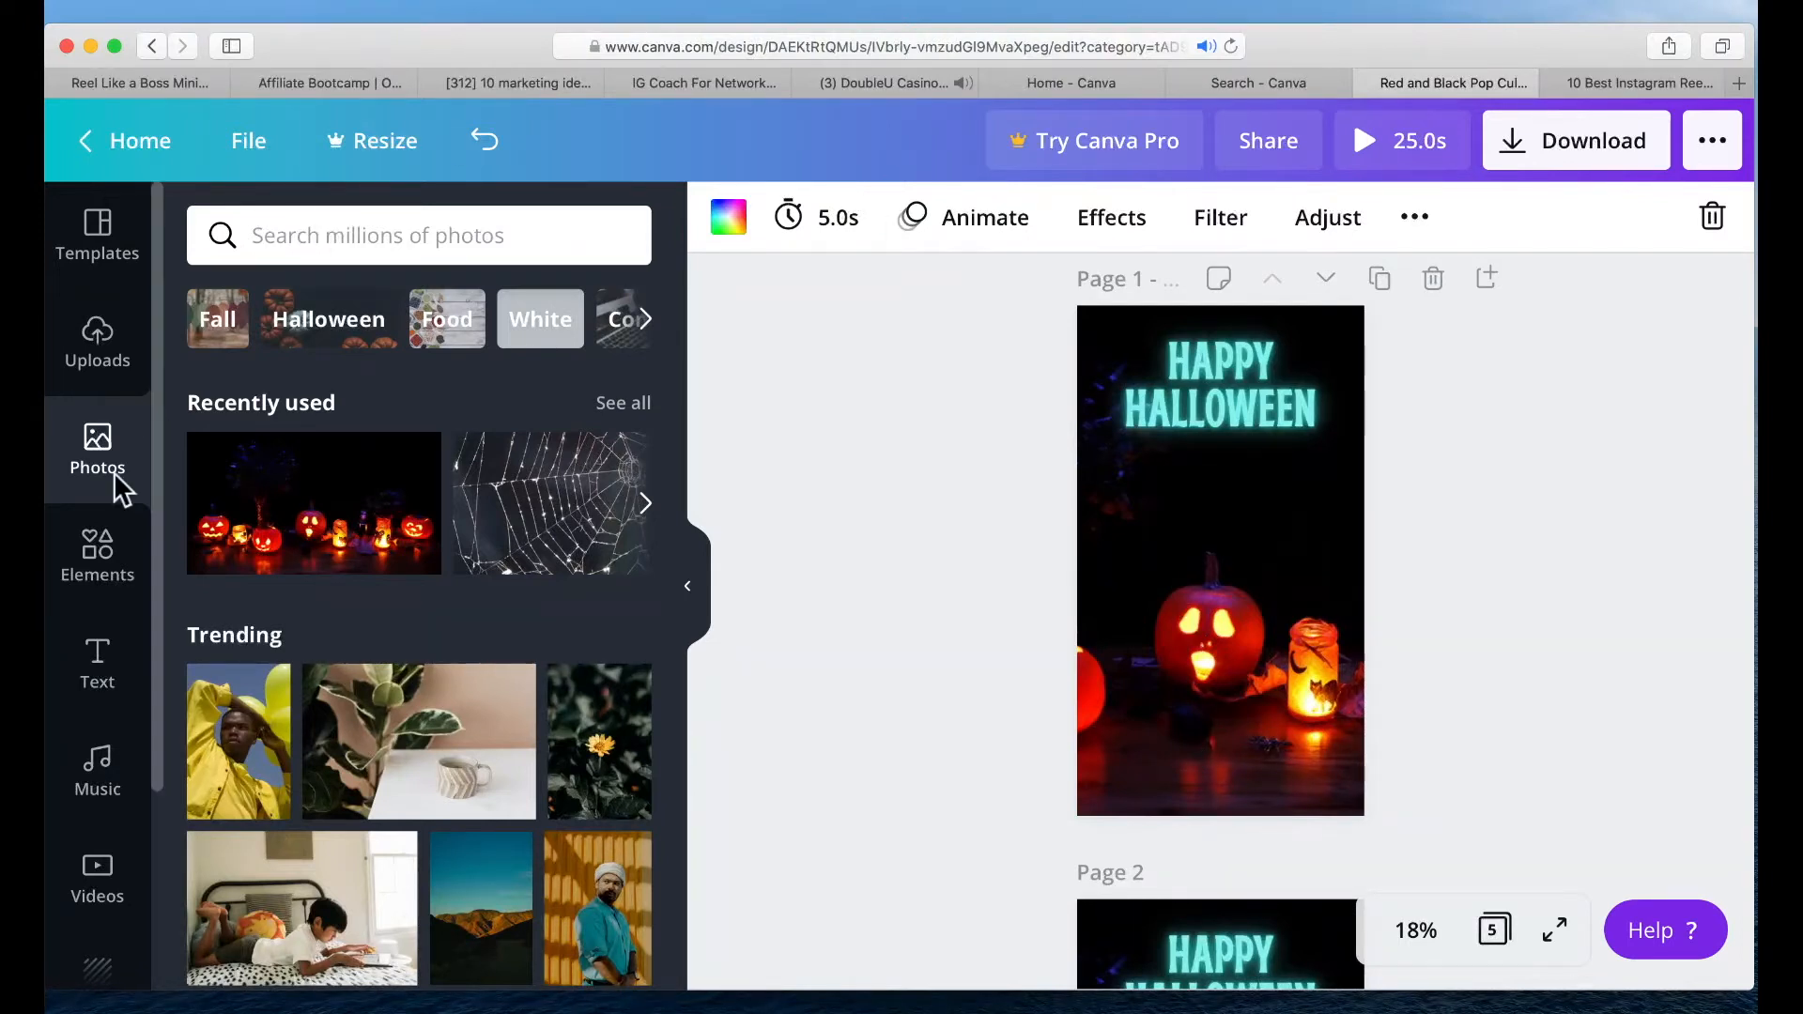
left_click(89, 554)
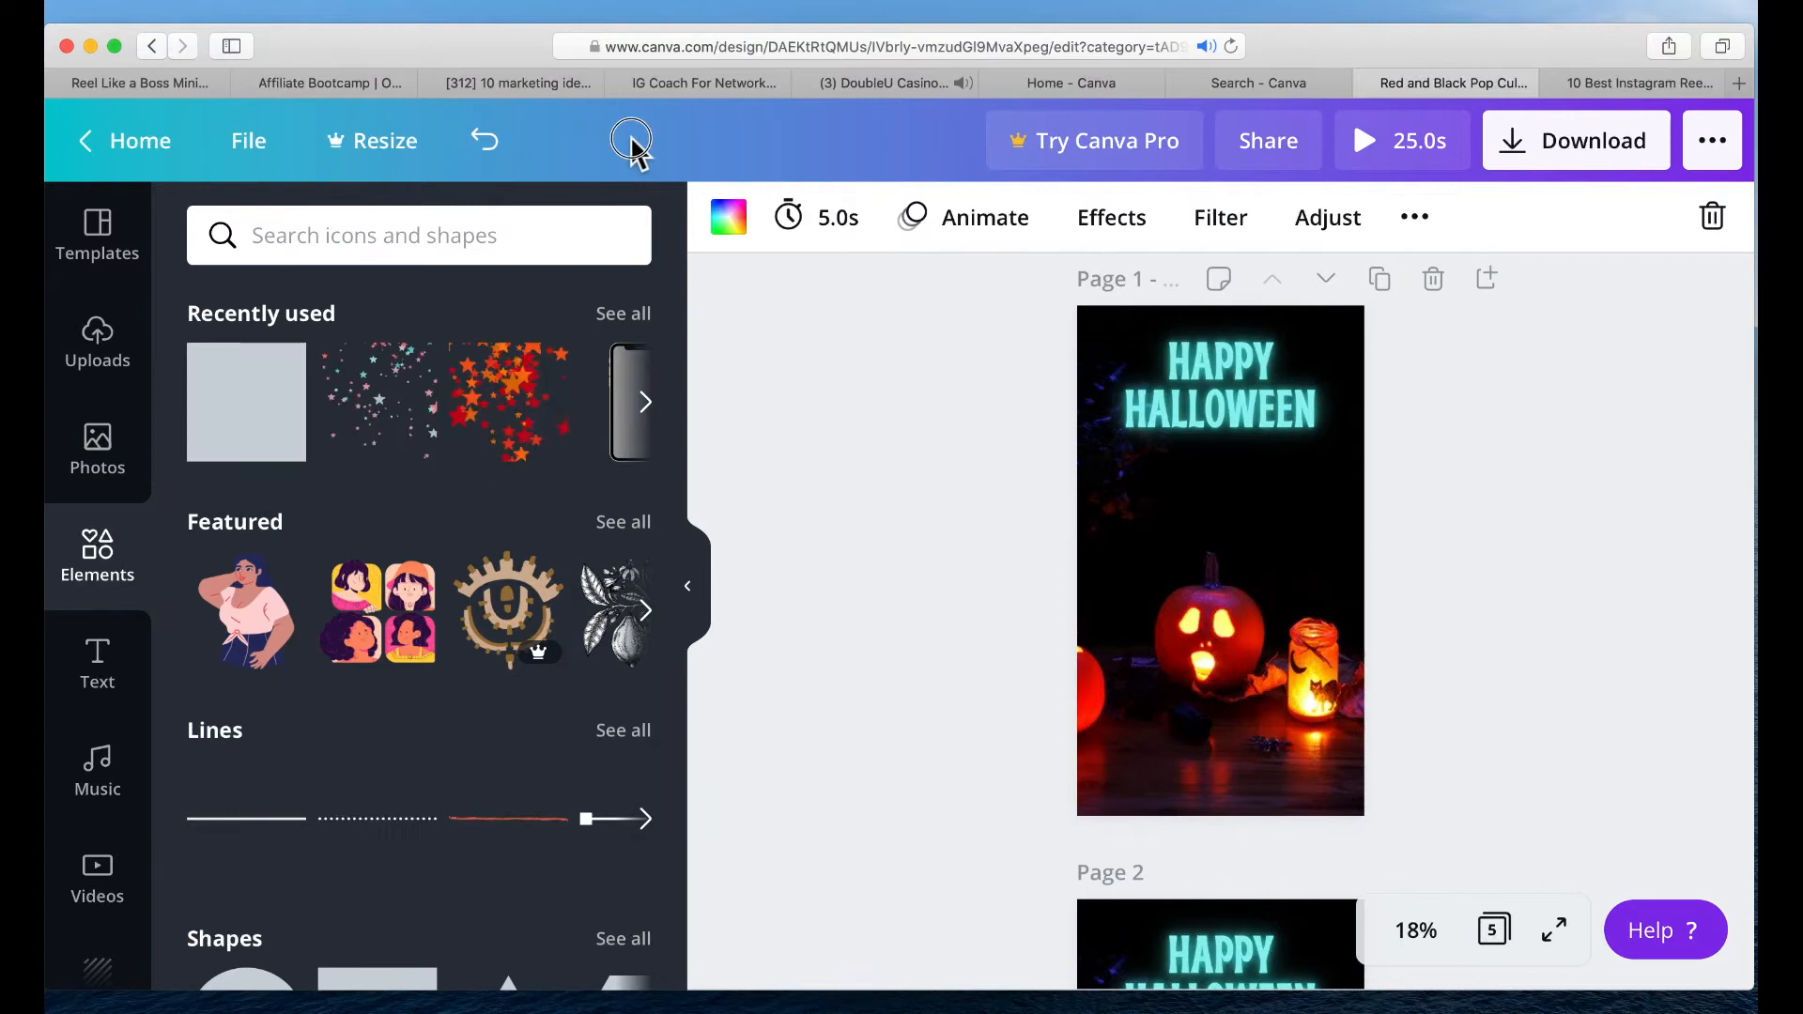
left_click(517, 427)
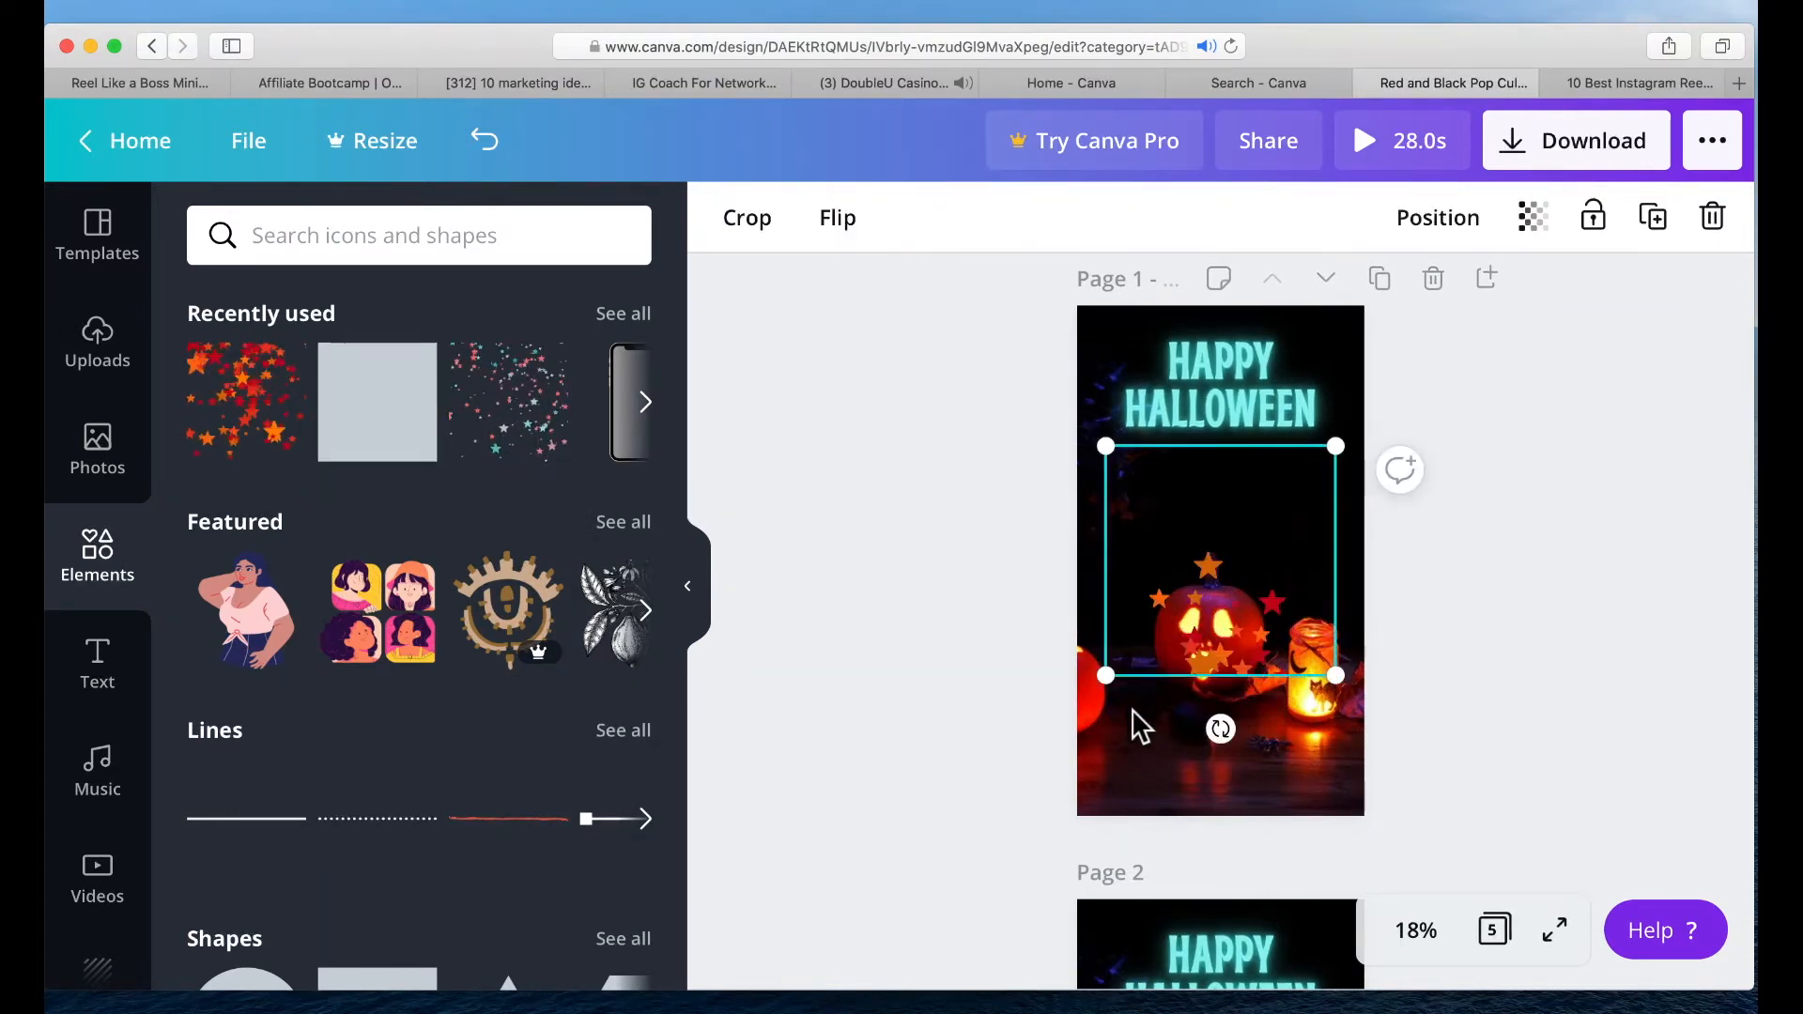
left_click_drag(1219, 604, 1194, 453)
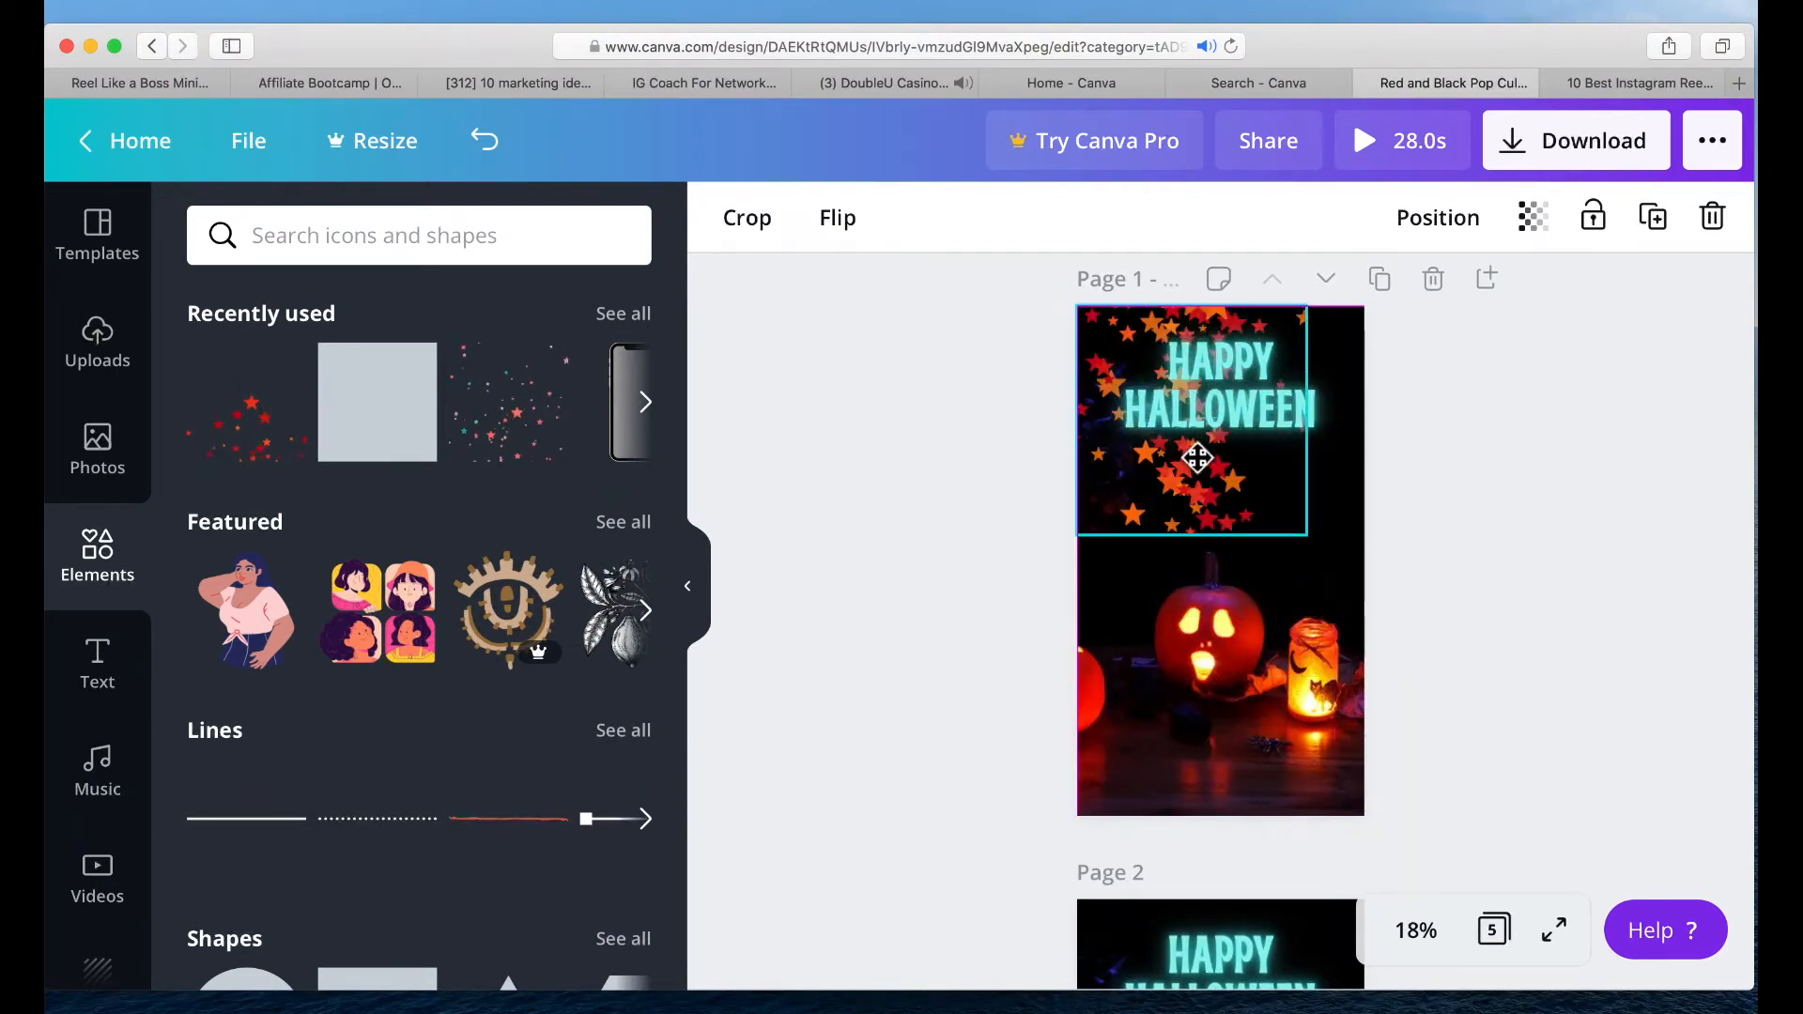
left_click_drag(1307, 535, 1342, 600)
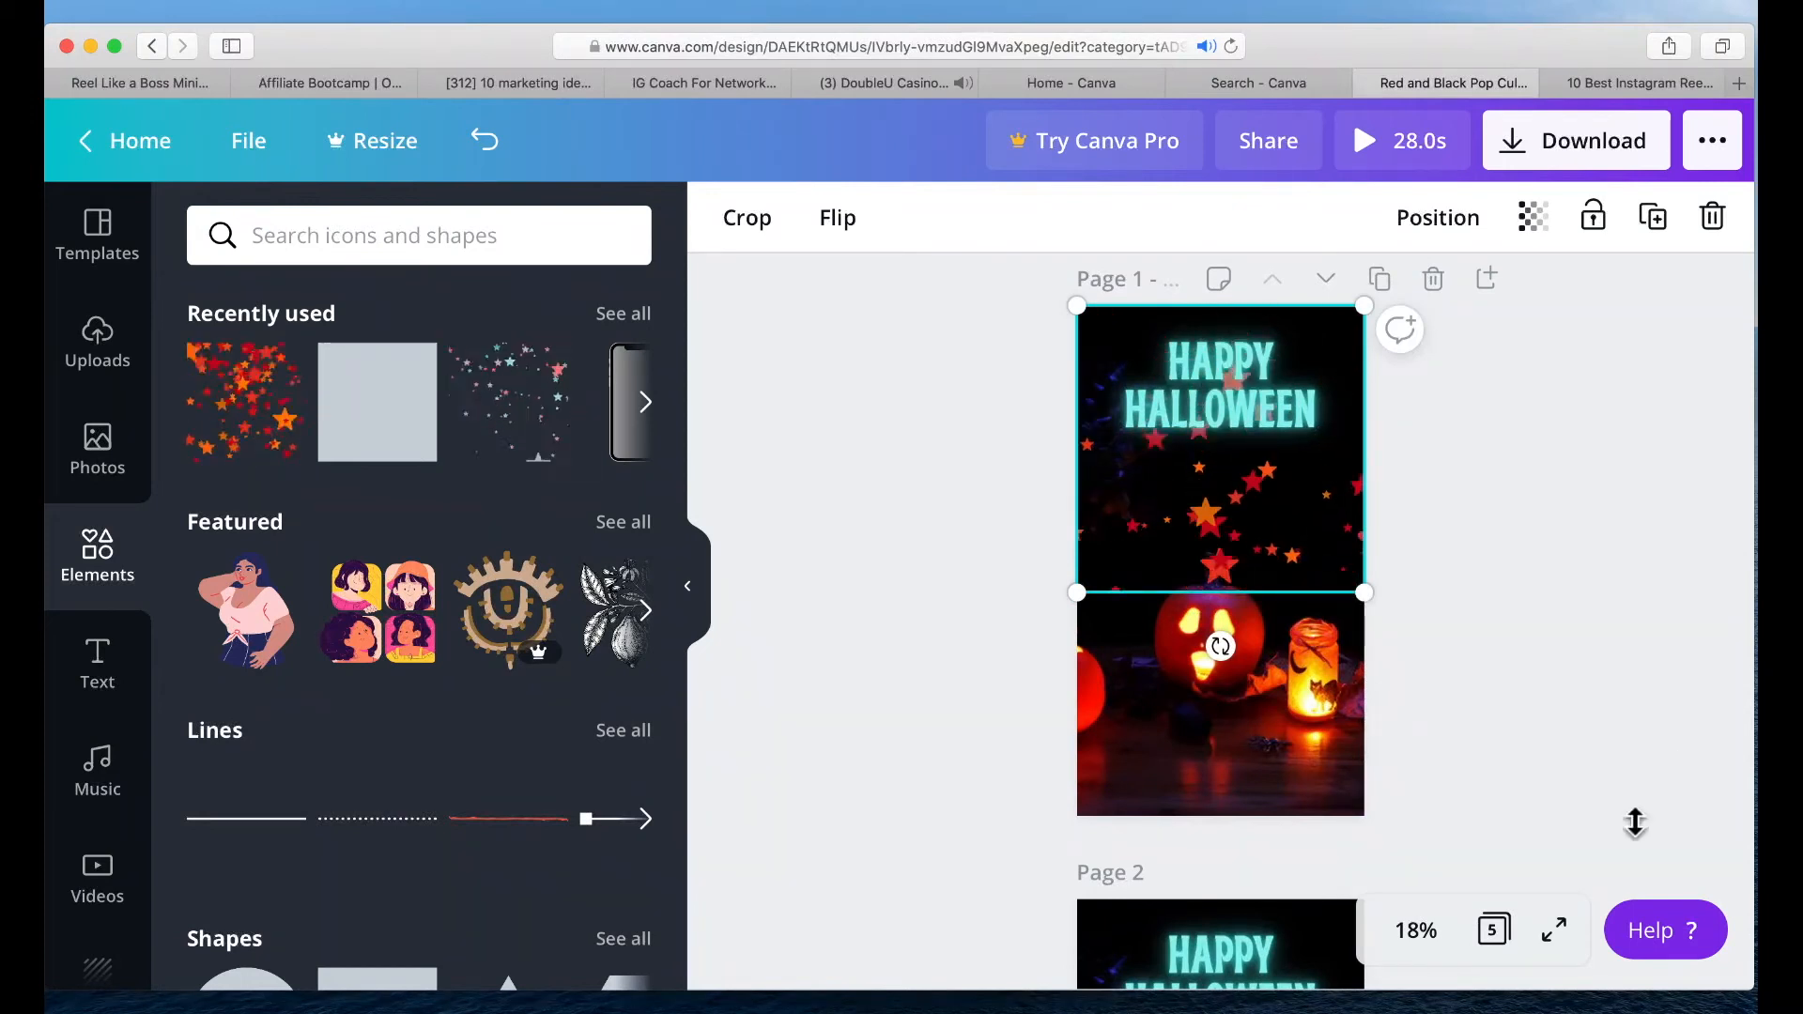
- Change the heading text on page 2 to "HALLOWEEN treats" on two lines
scroll(1613, 876, "down", 5)
scroll(1613, 875, "up", 1)
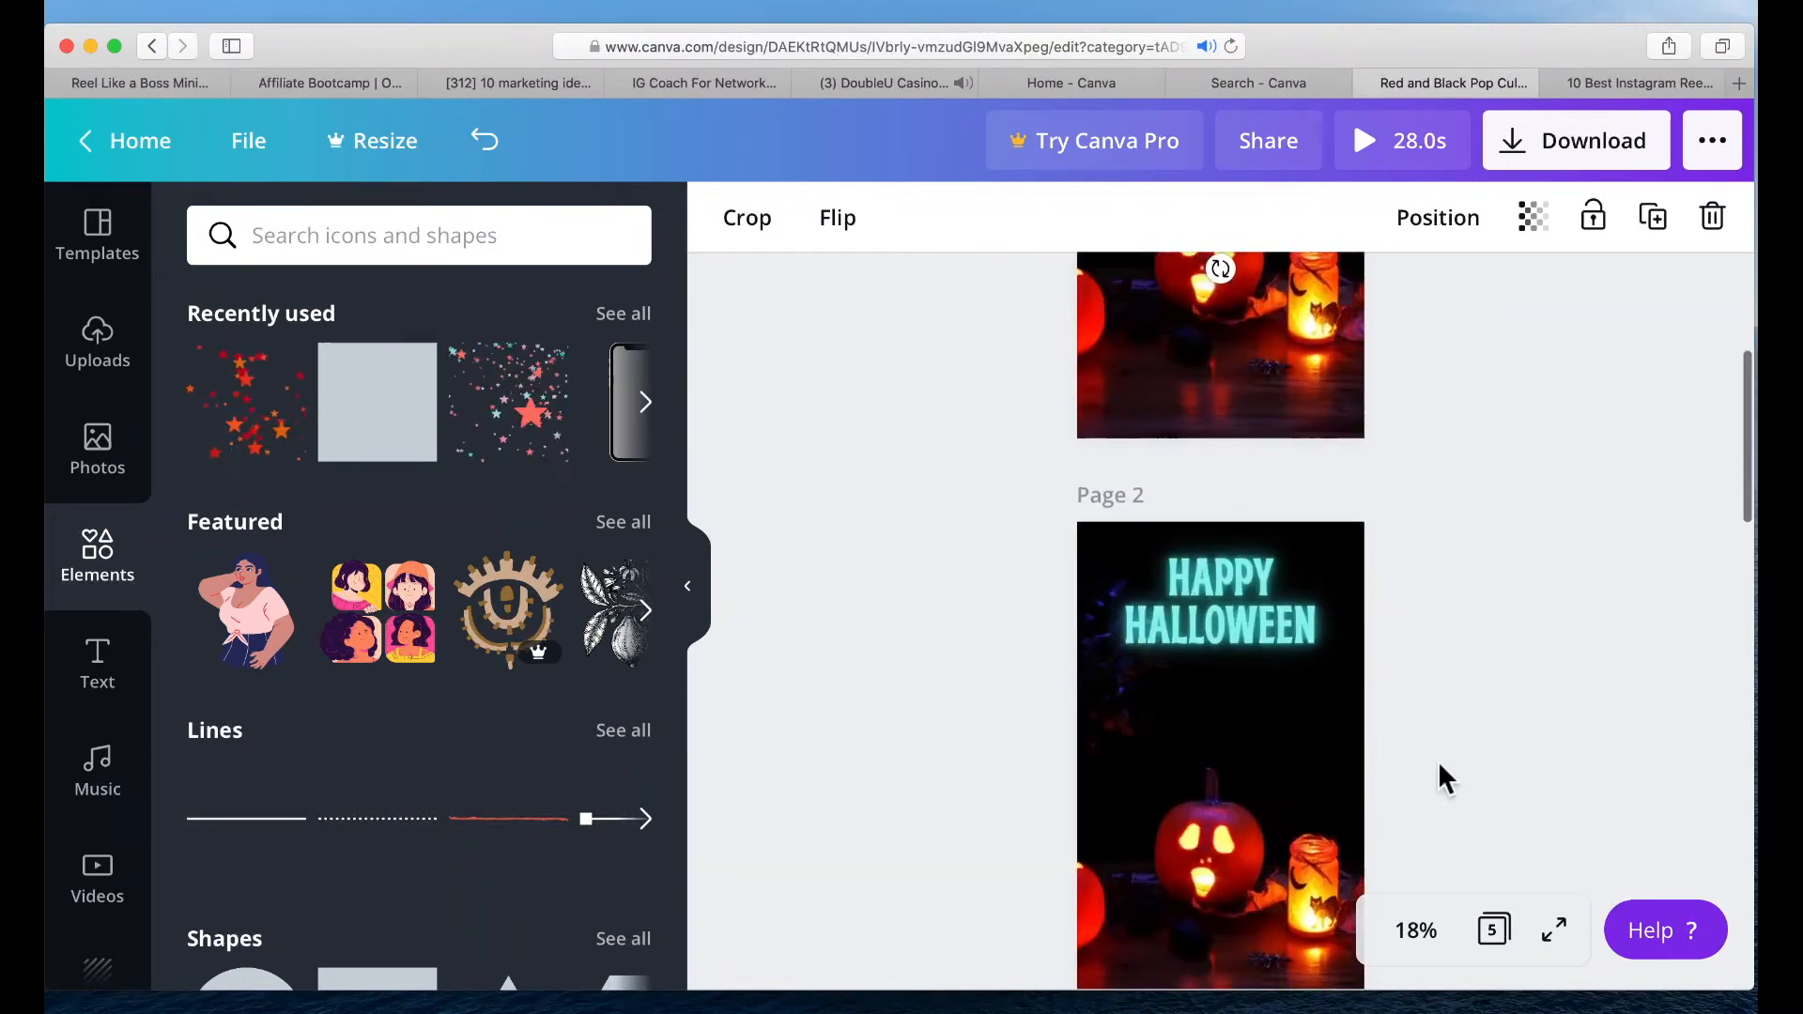
left_click(1185, 638)
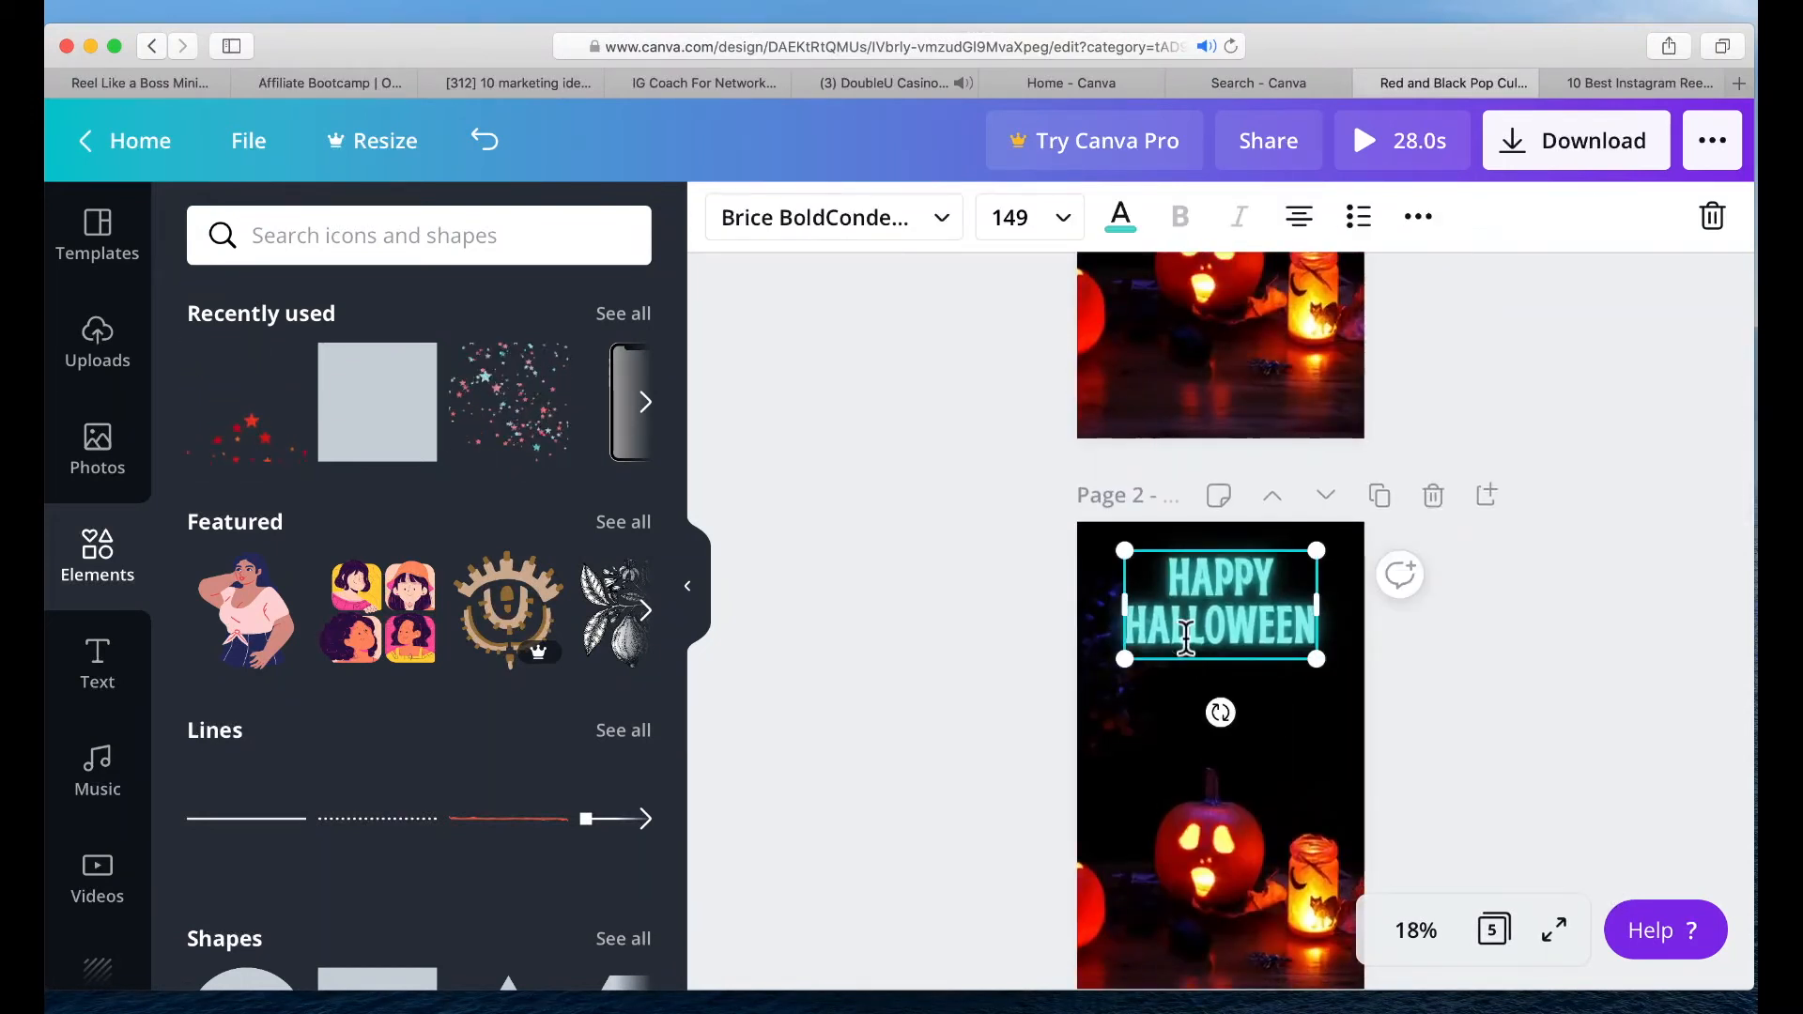
double_click(1185, 639)
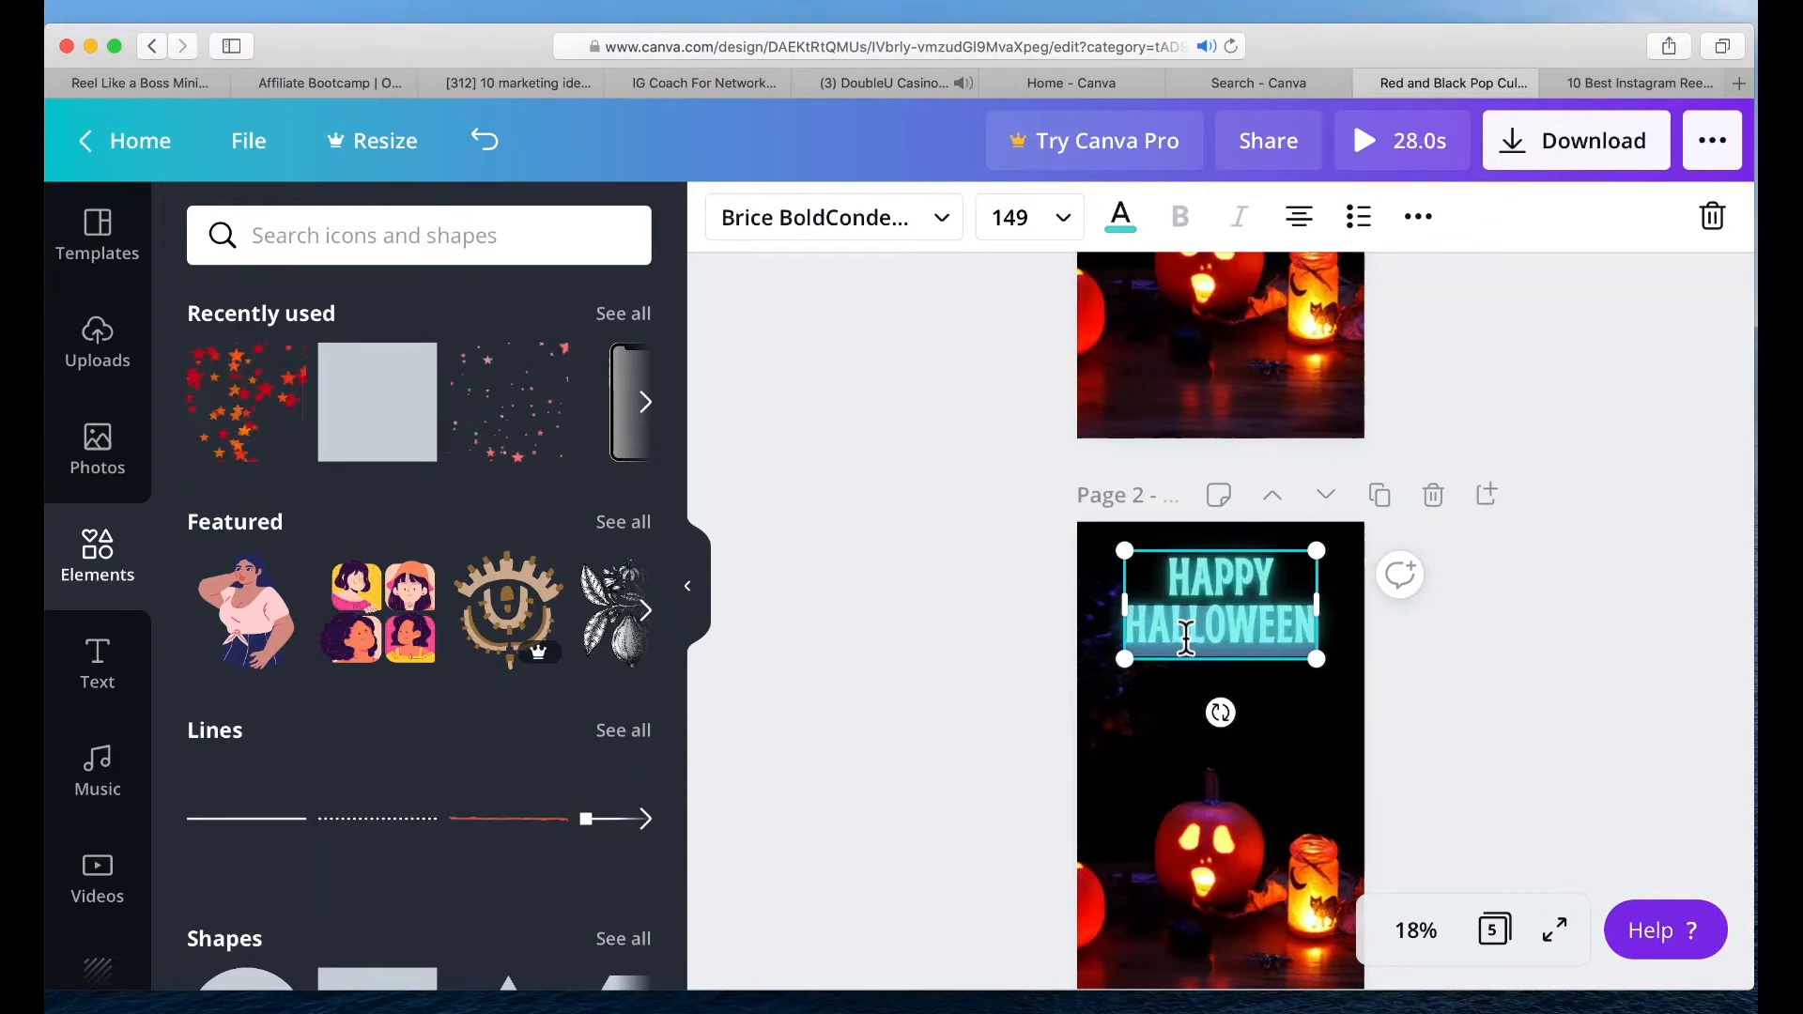
triple_click(1275, 579)
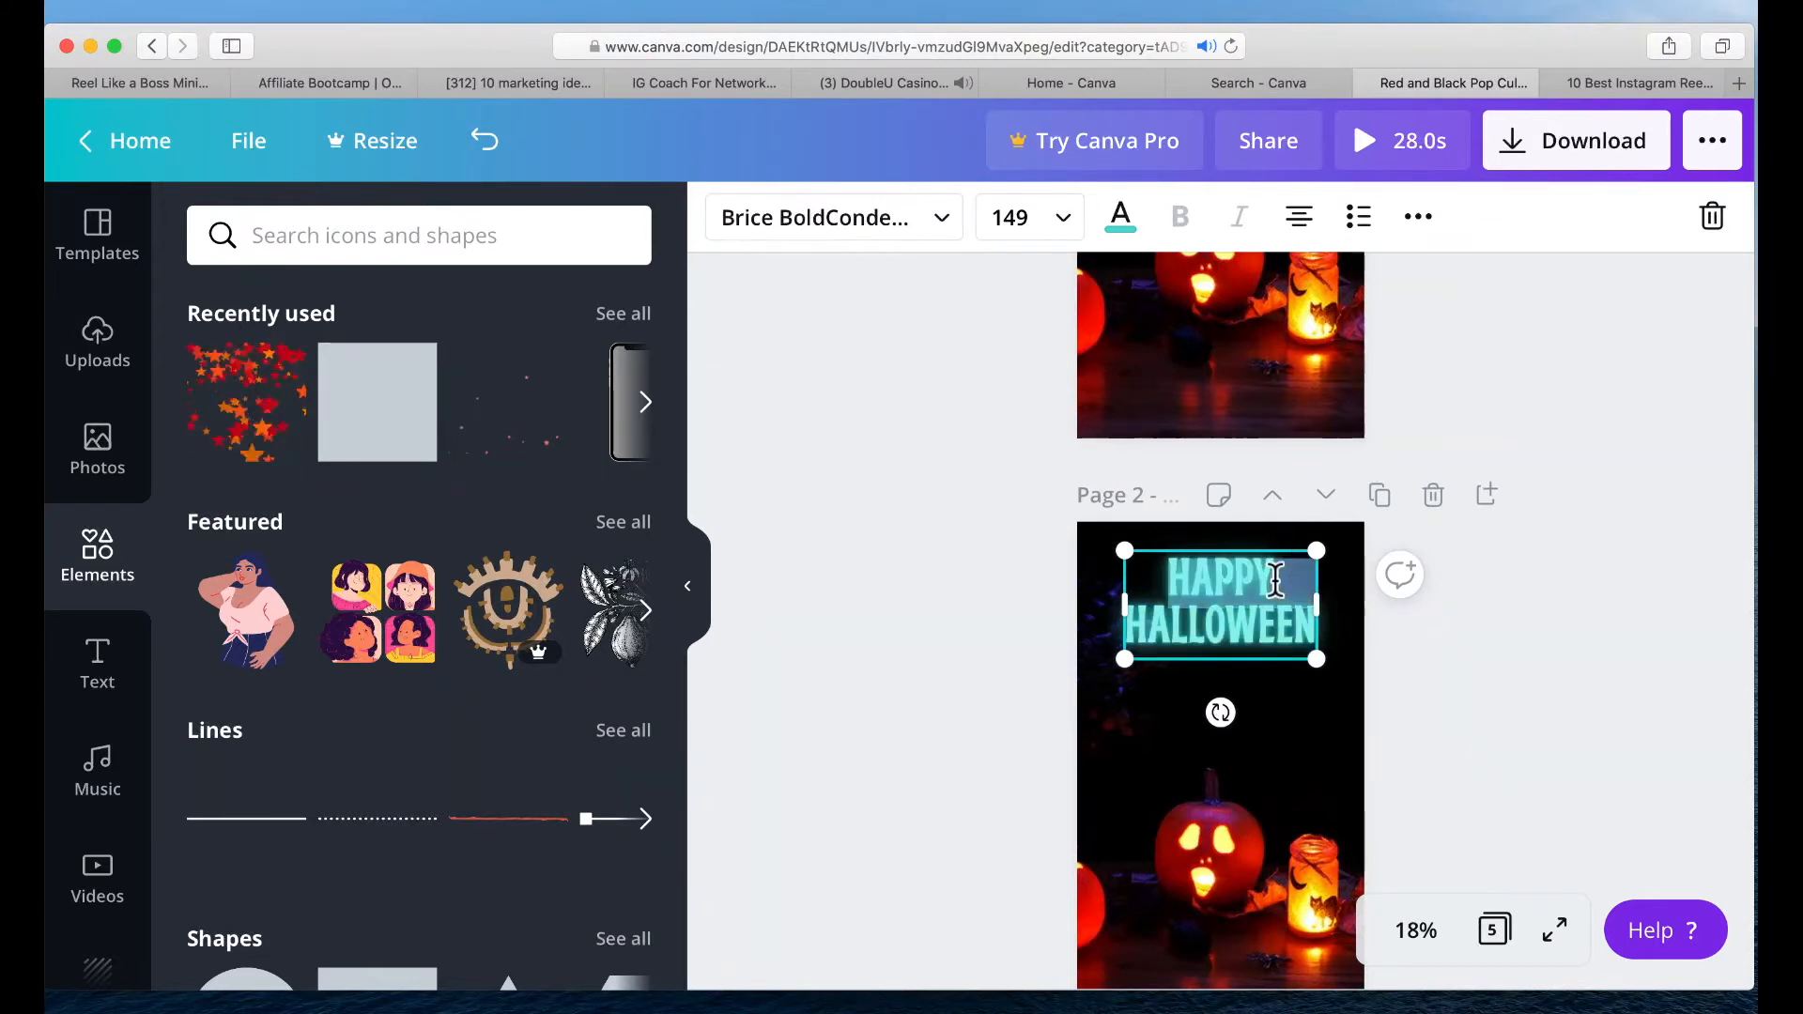
type("hallow")
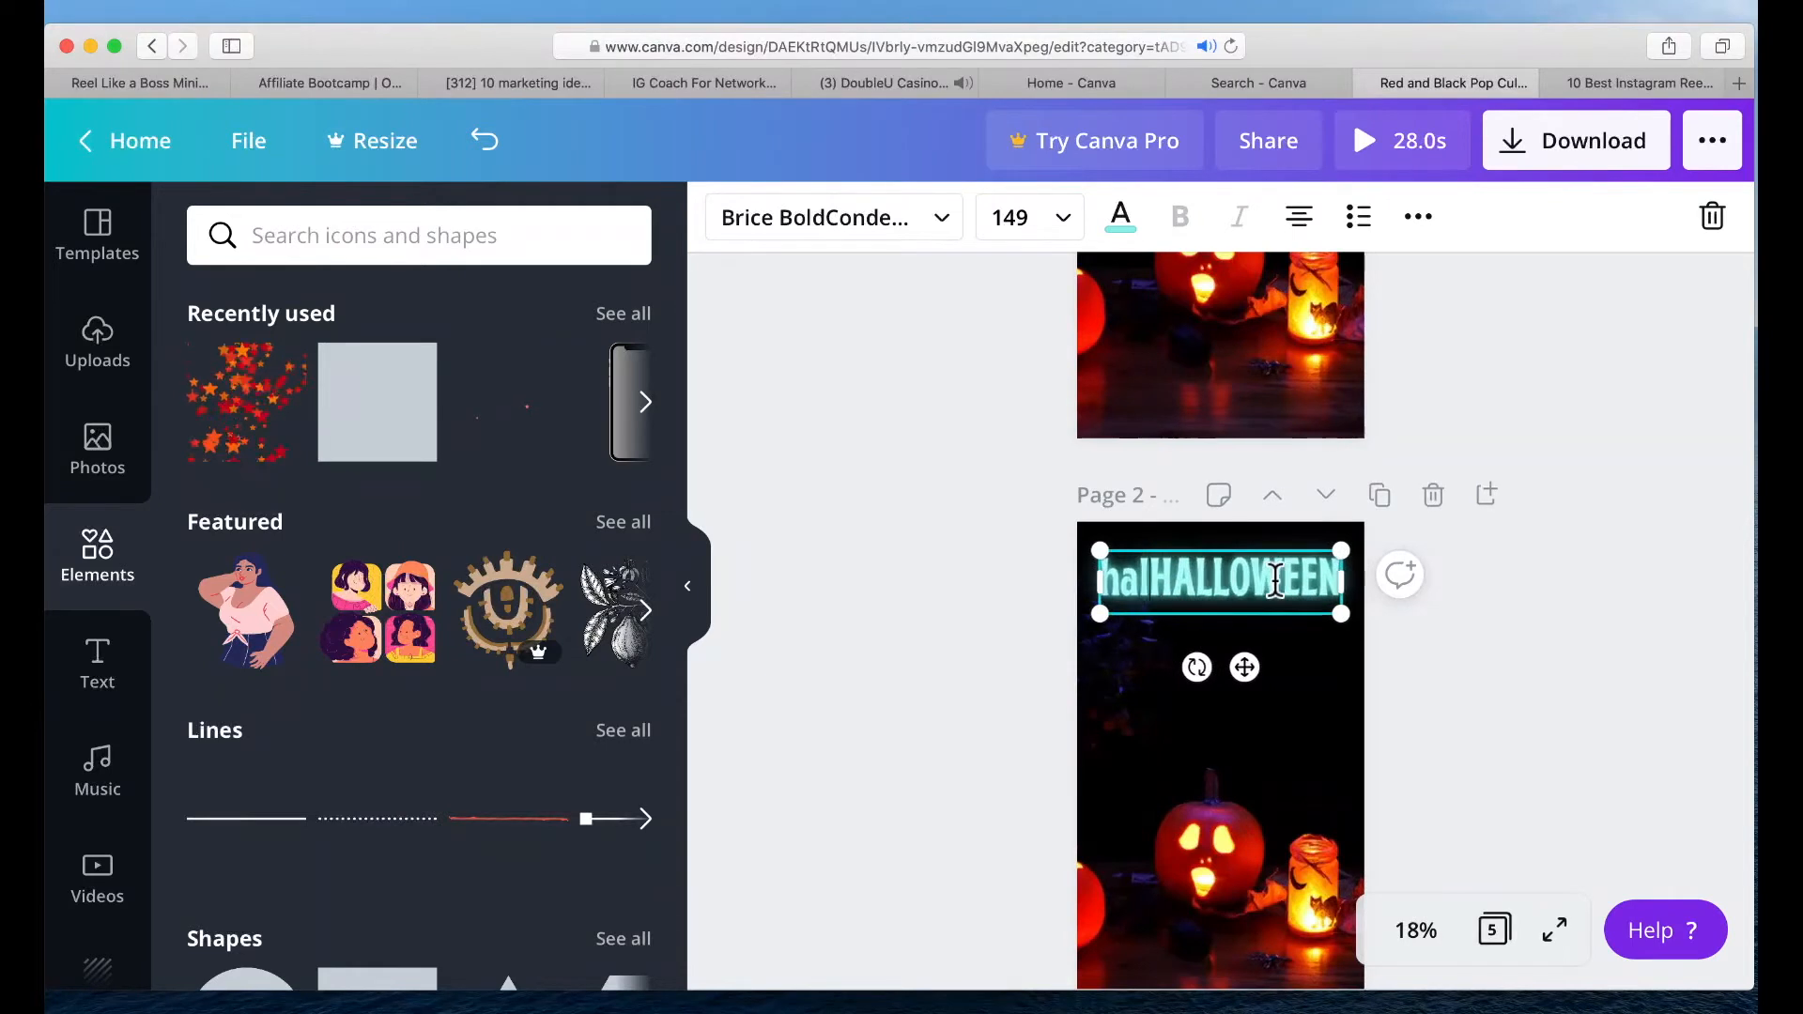
key("BackSpace")
key("BackSpace")
key("BackSpace")
key("BackSpace")
key("BackSpace")
key("BackSpace")
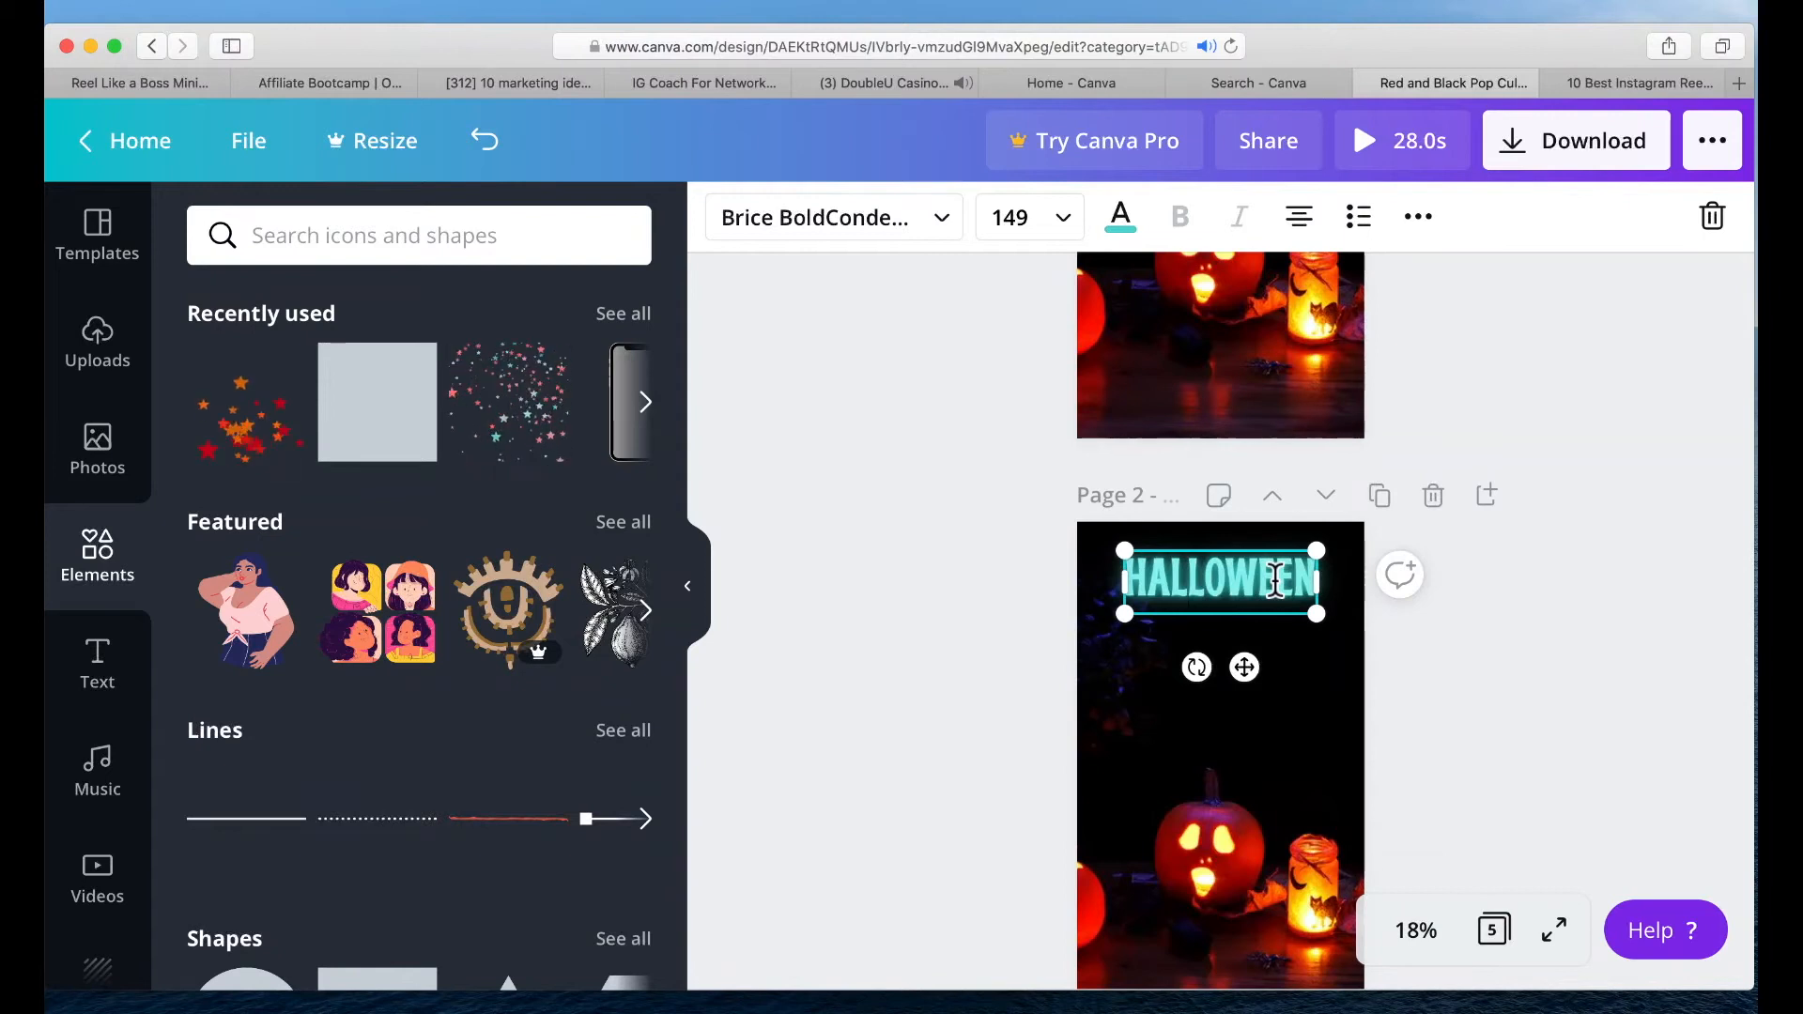
key("Return")
type("treats")
left_click(267, 128)
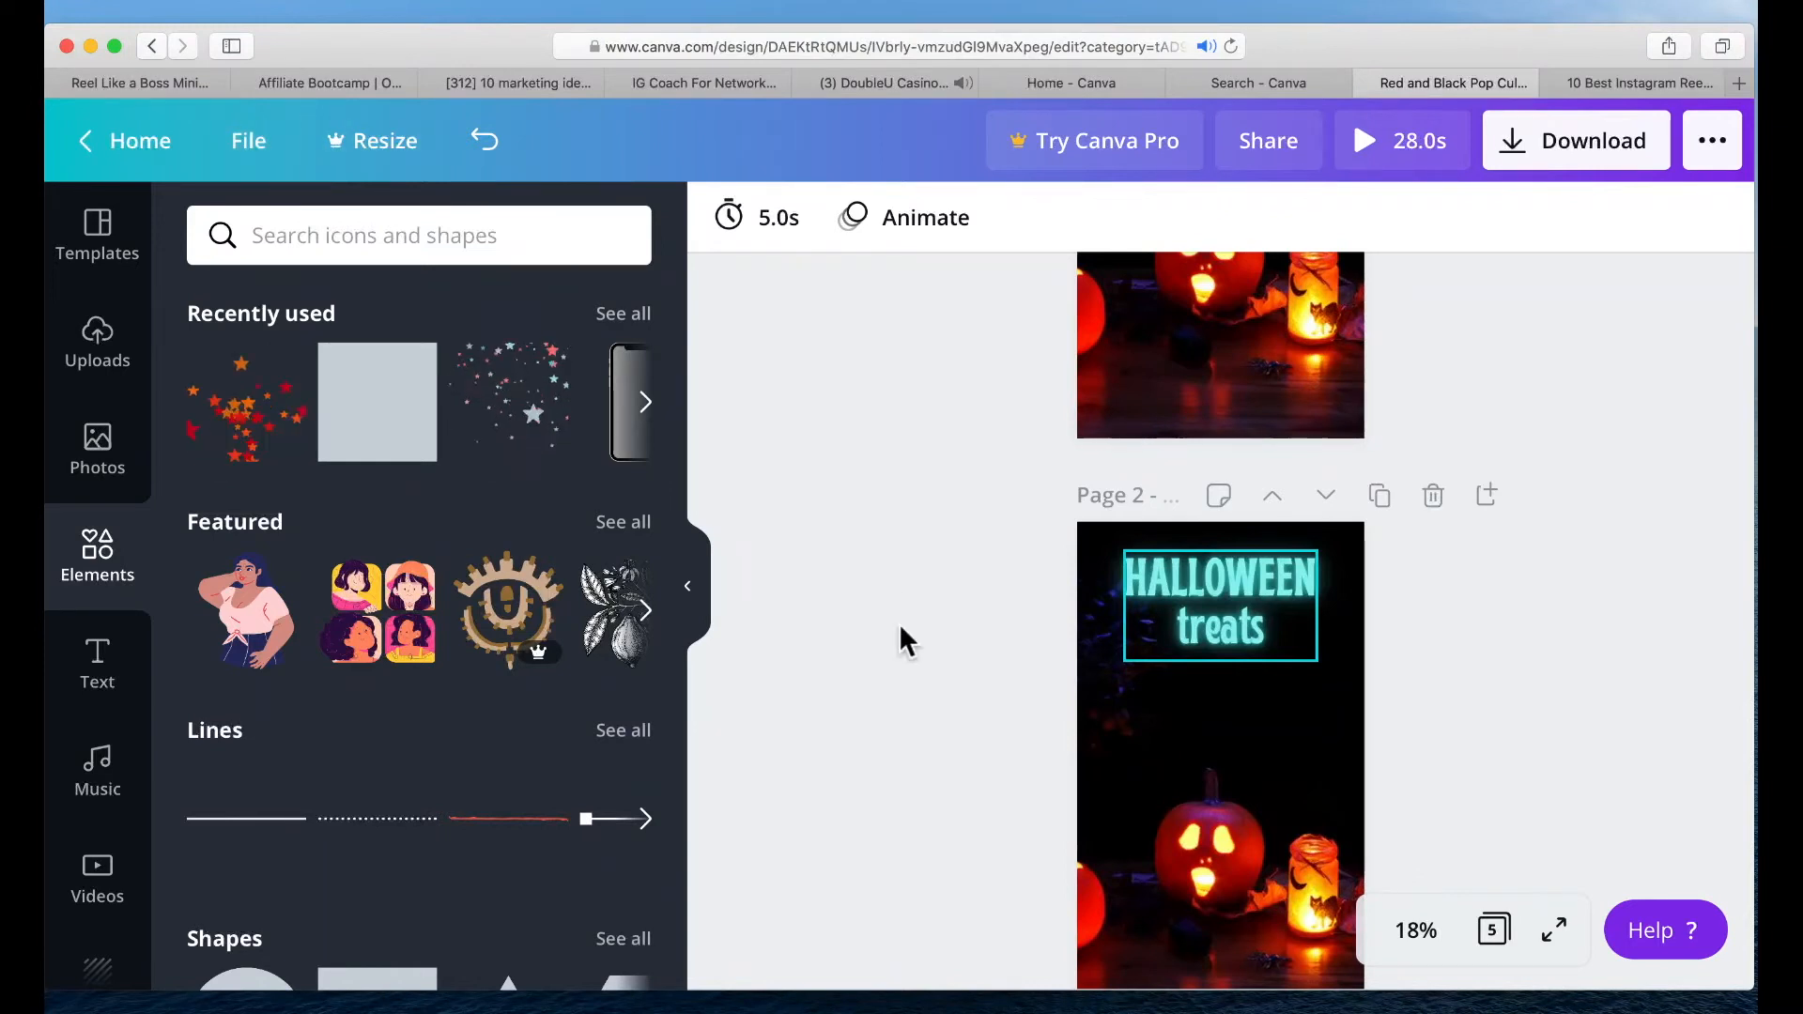
scroll(1083, 573, "up", 4)
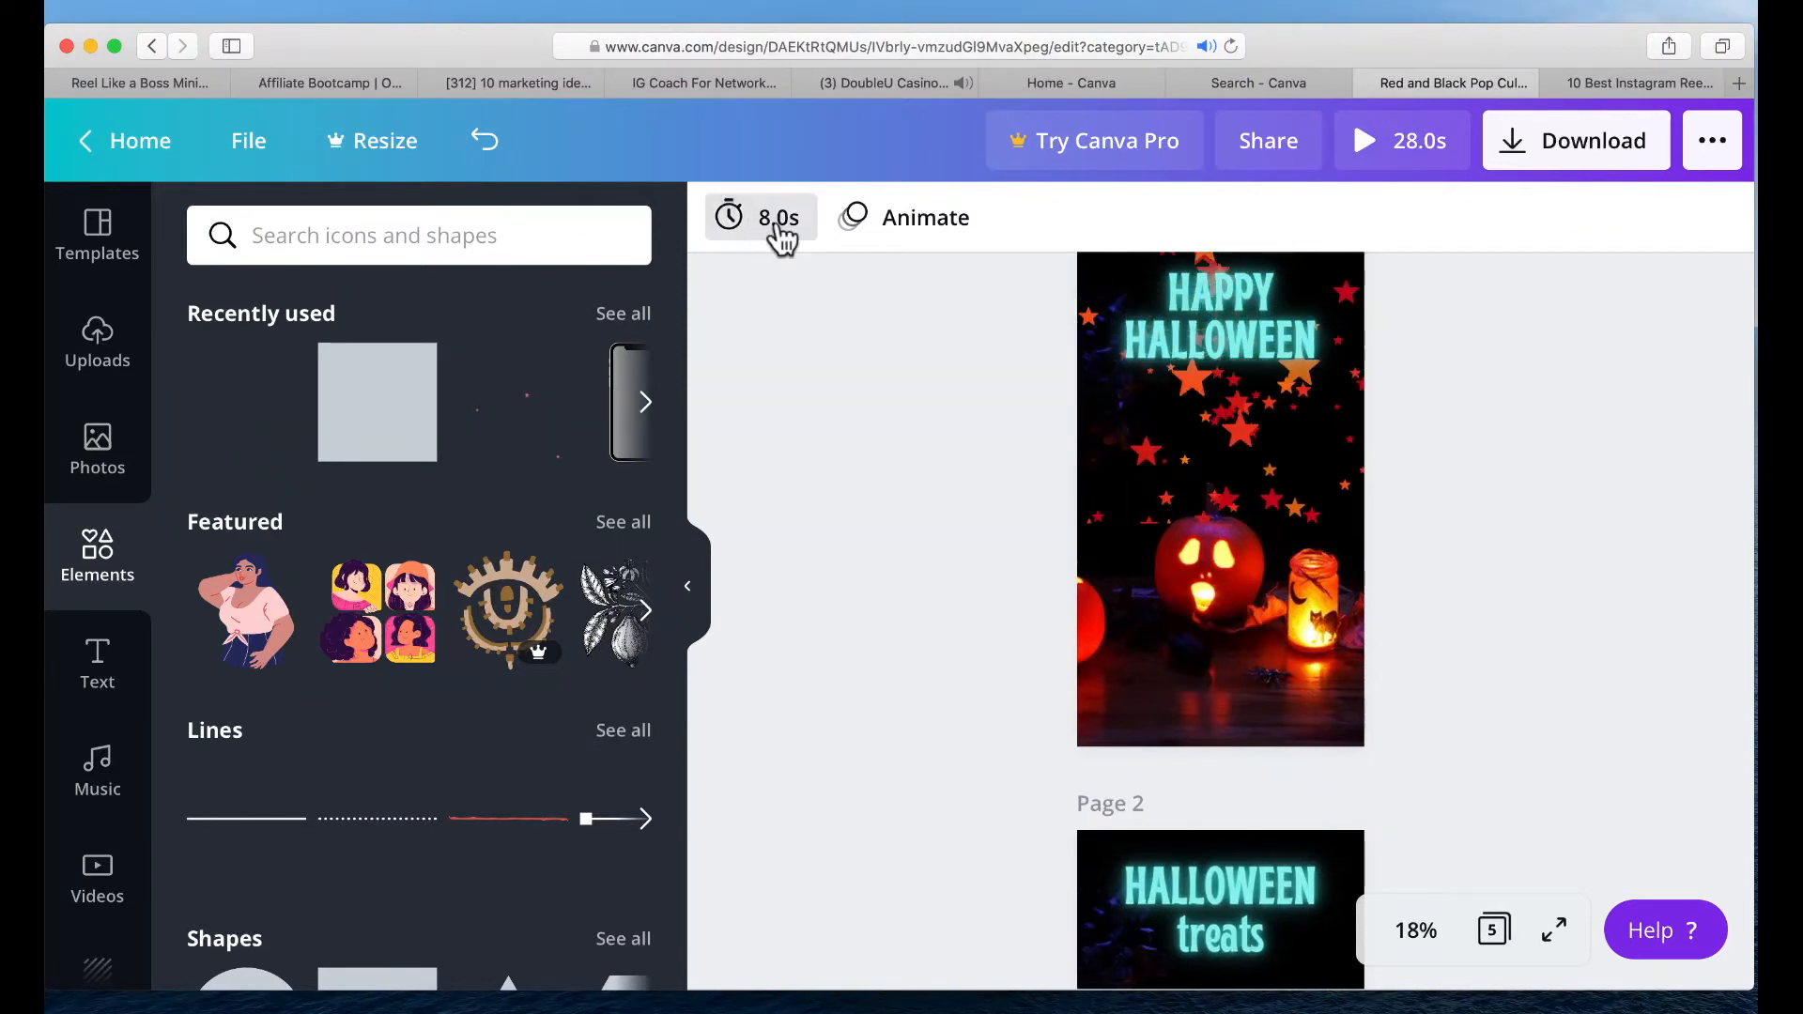
- Set the timing of page 1 to 3.0 seconds
left_click(765, 228)
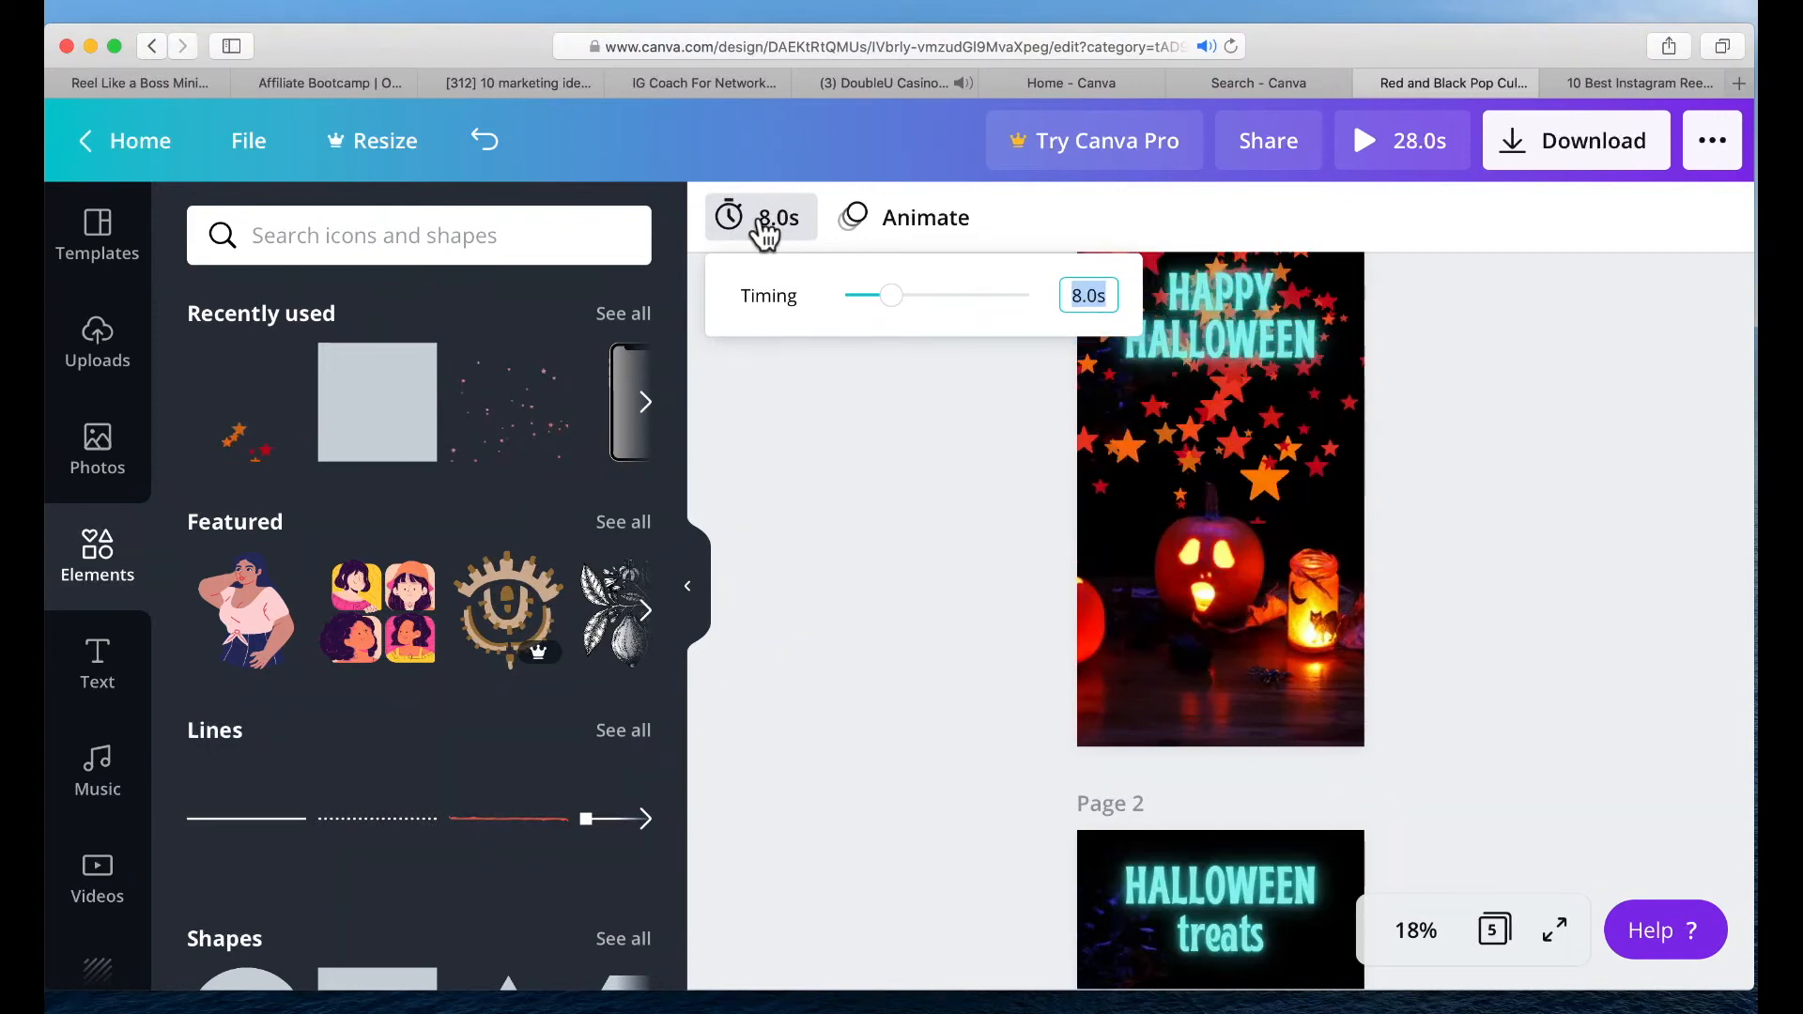
type("3.0")
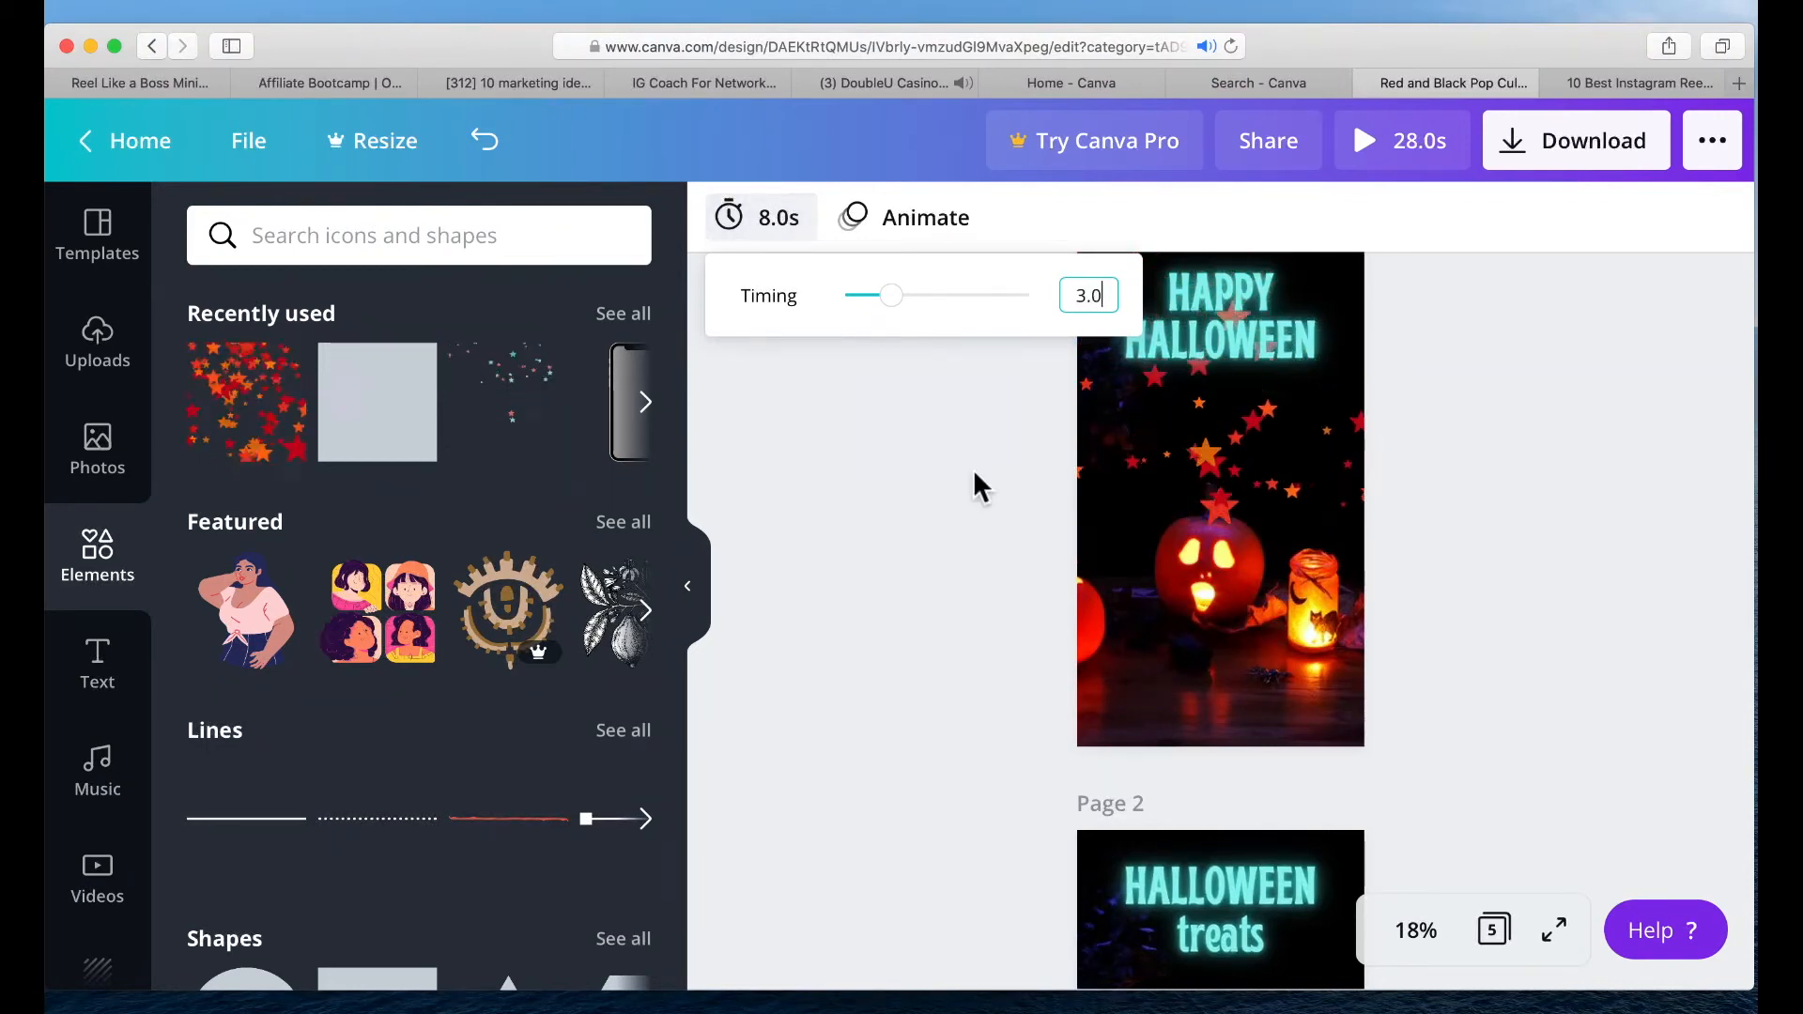
key("Return")
- Set the timing of page 2, the "HALLOWEEN treats" page, to 3.0 seconds
scroll(1313, 668, "down", 3)
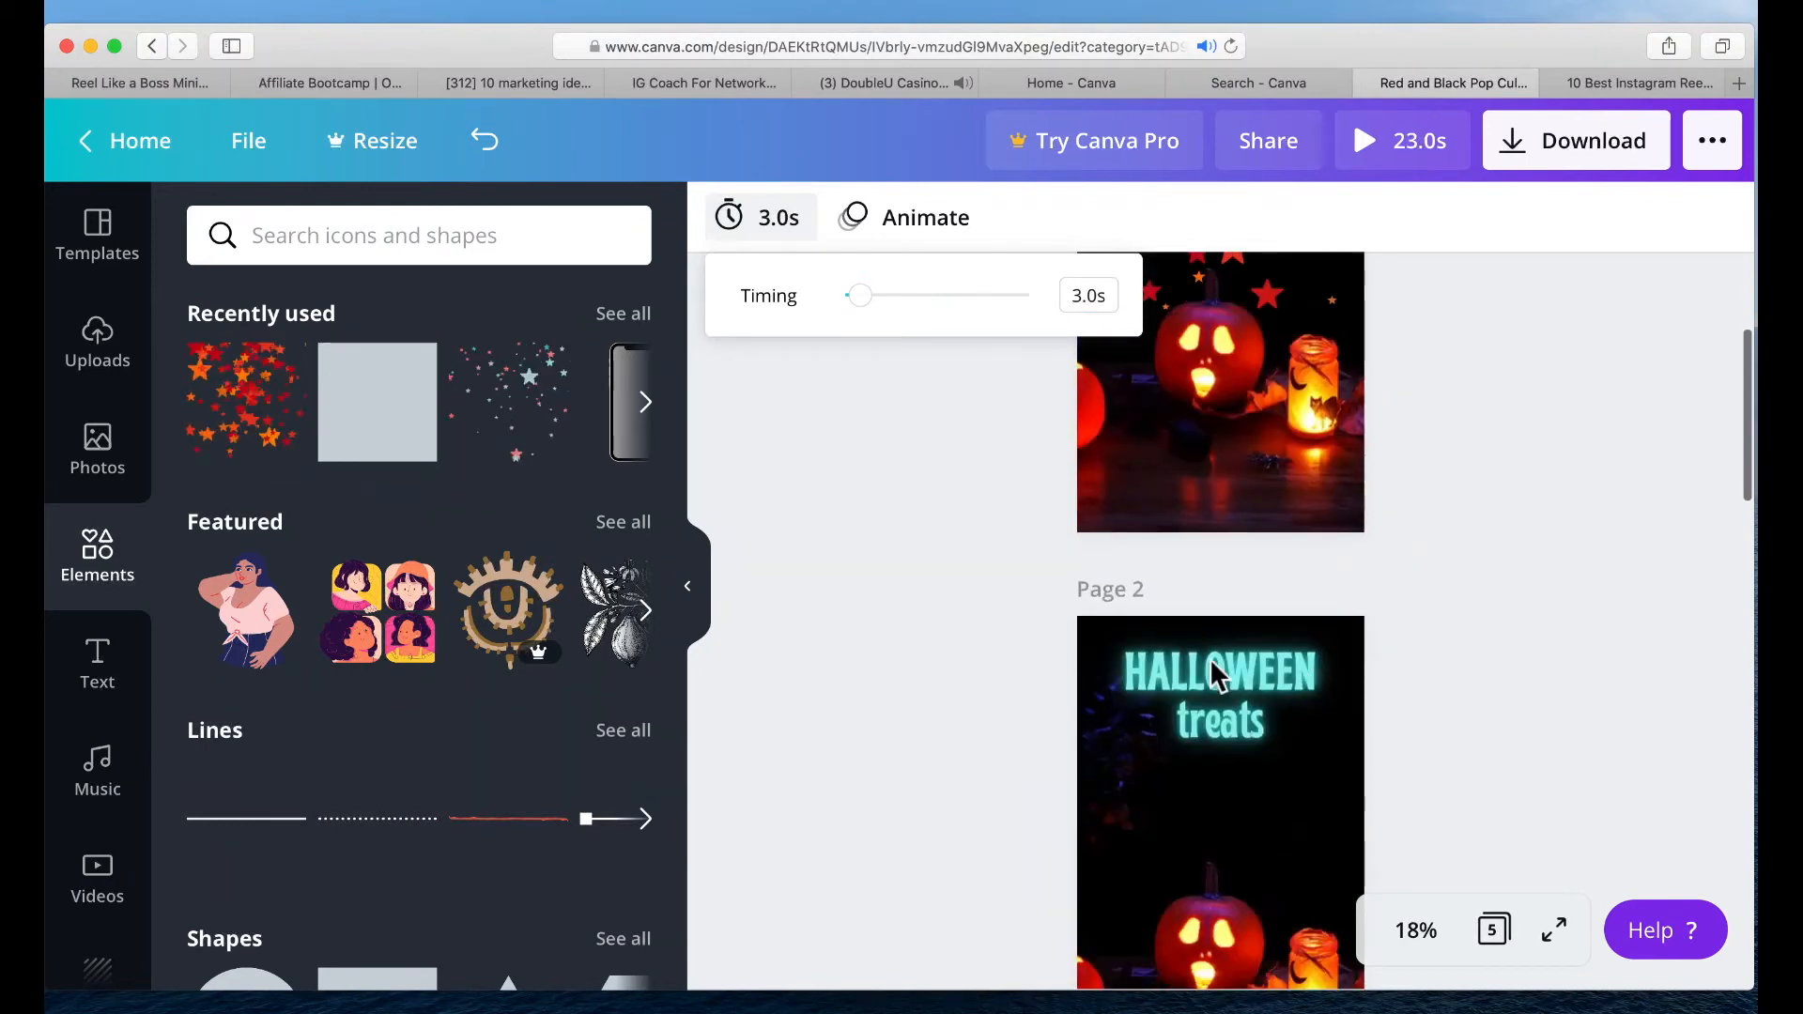
left_click(1196, 823)
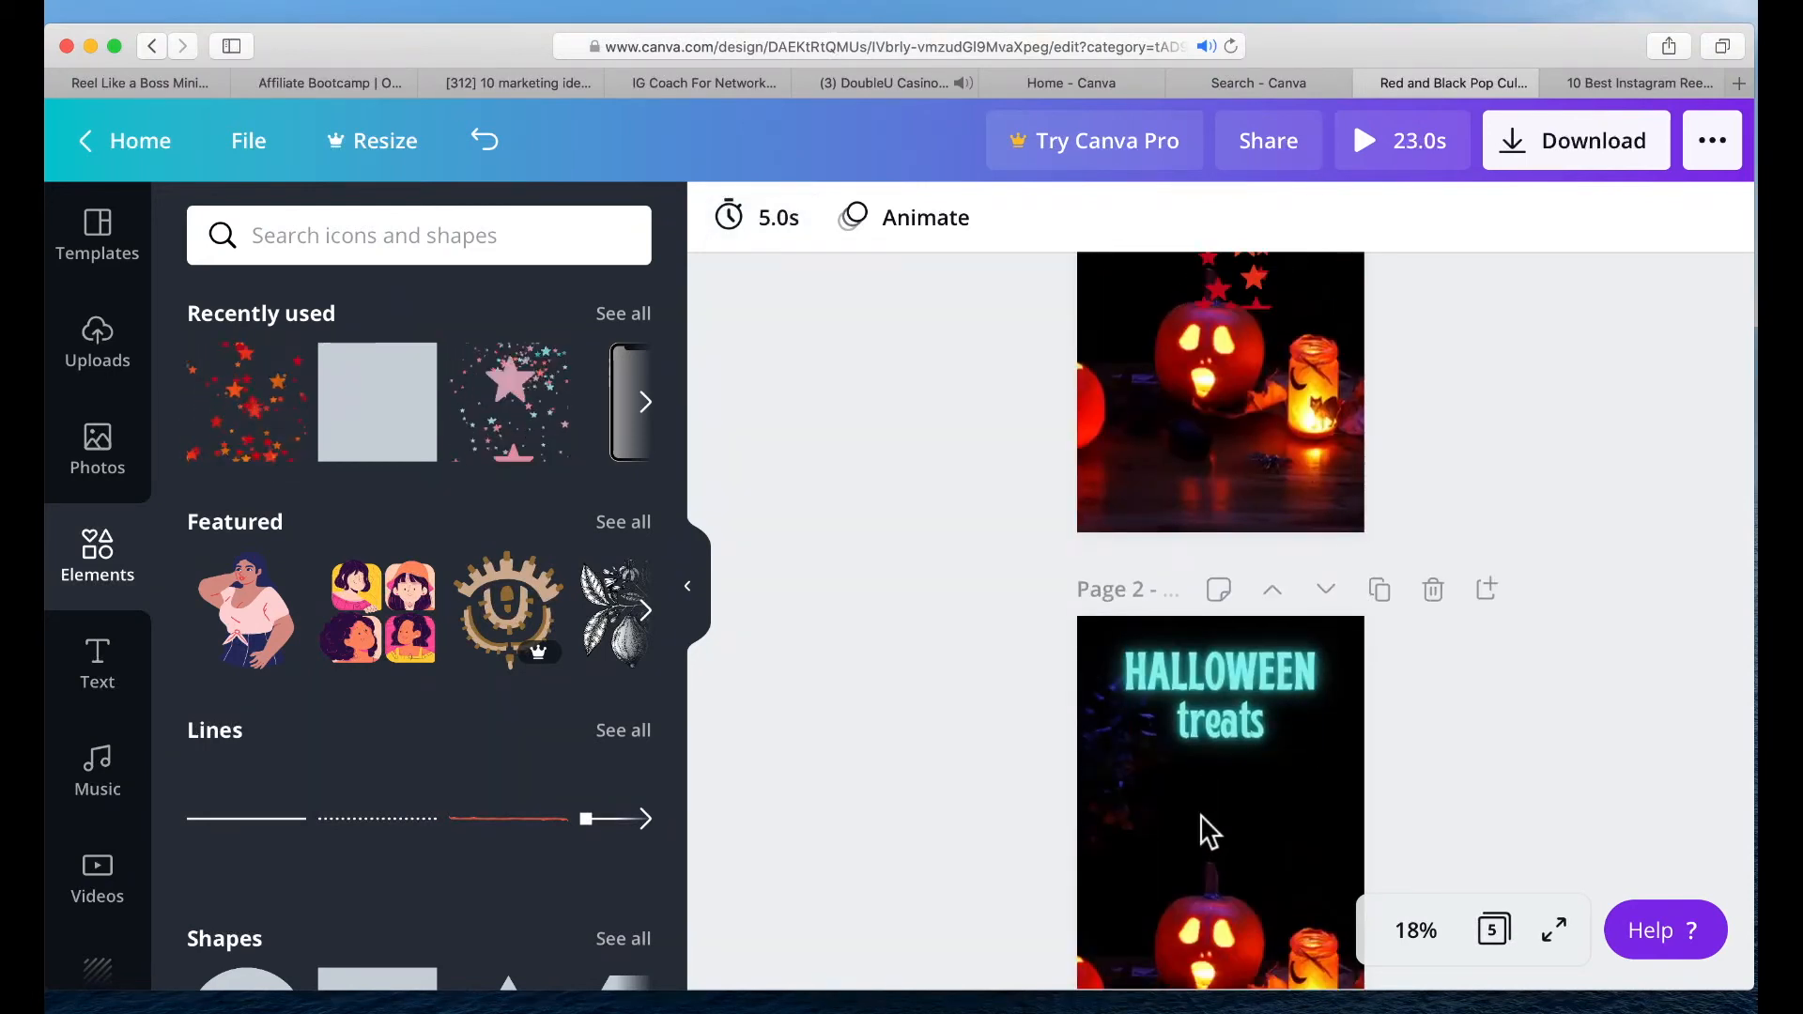
left_click(1201, 765)
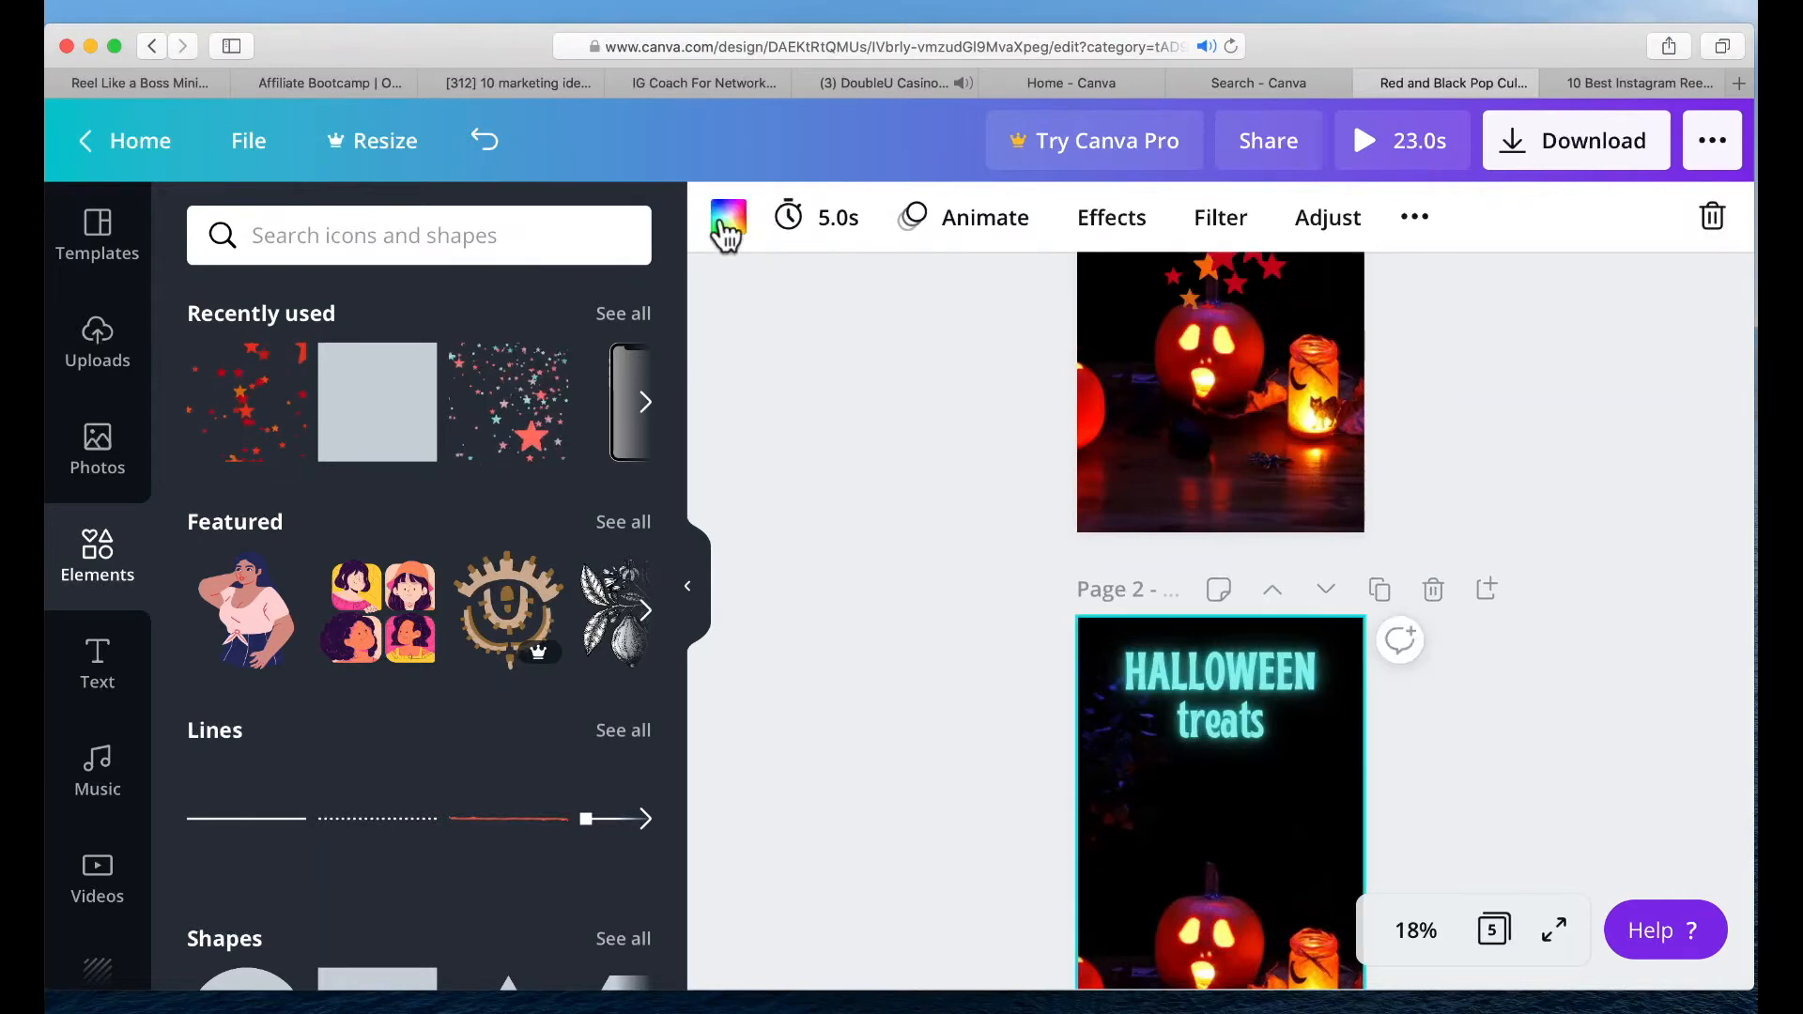
left_click(832, 226)
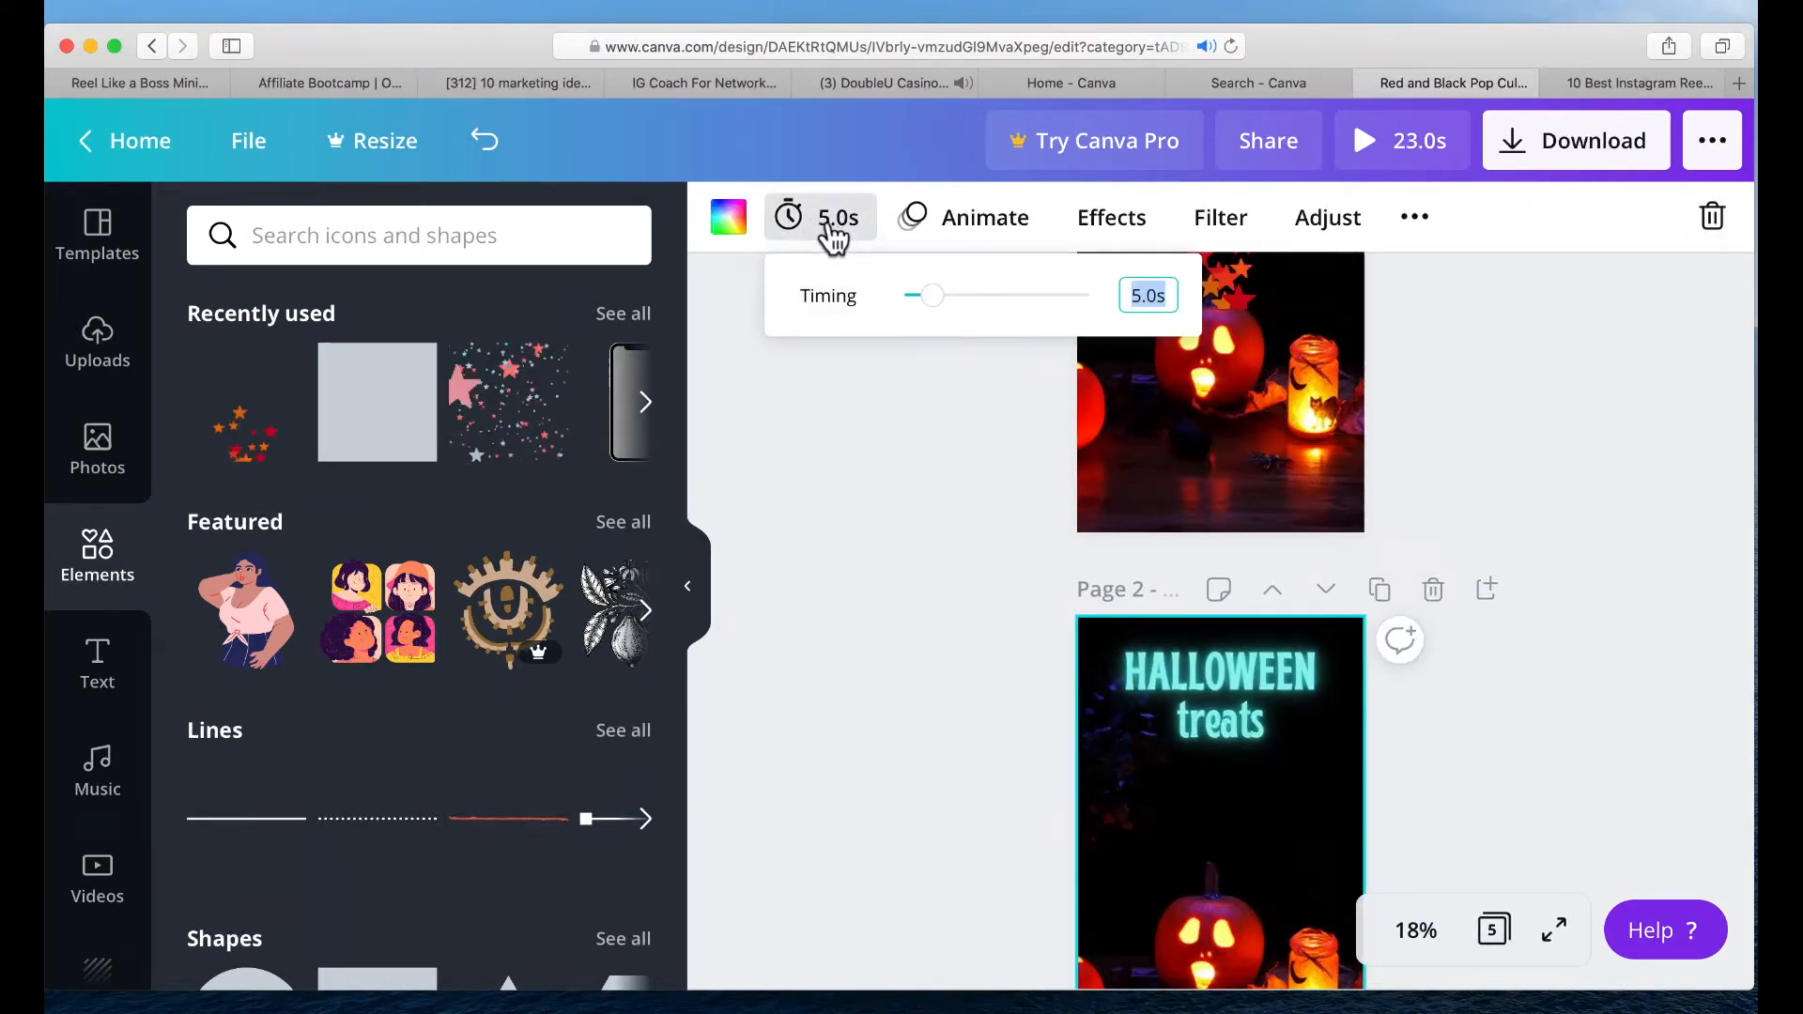
type("3.0")
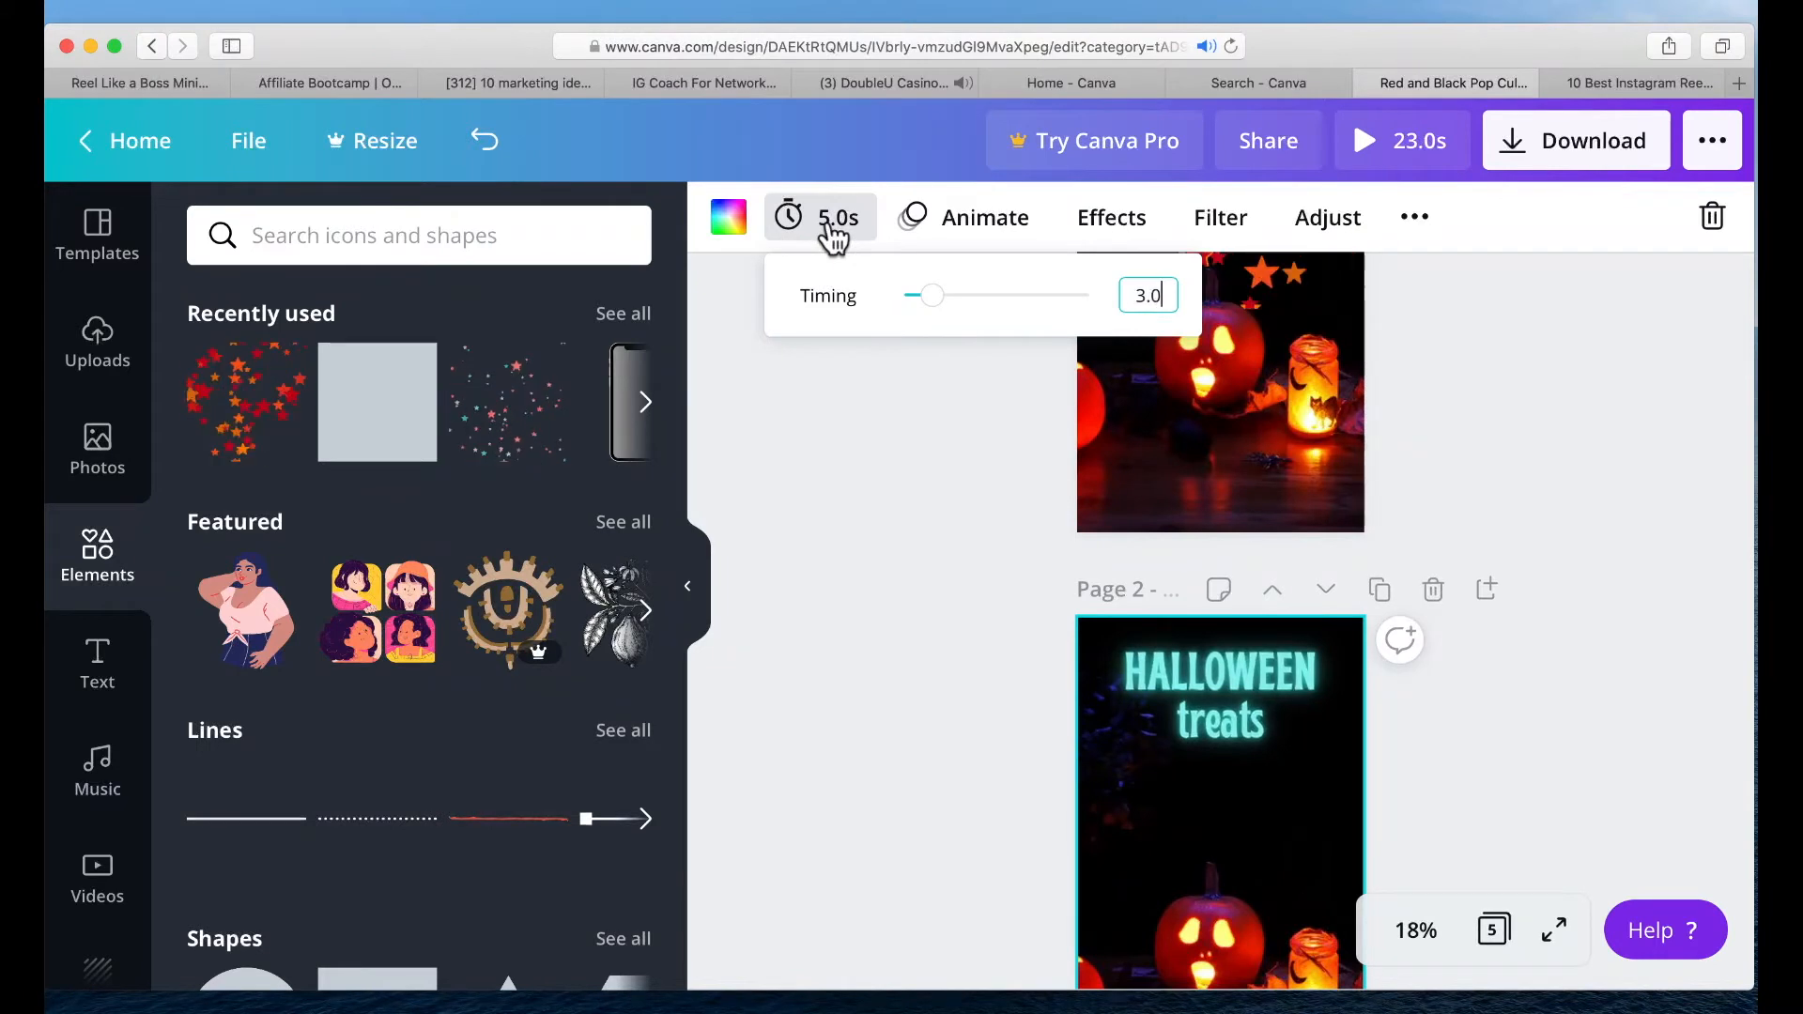
key("Return")
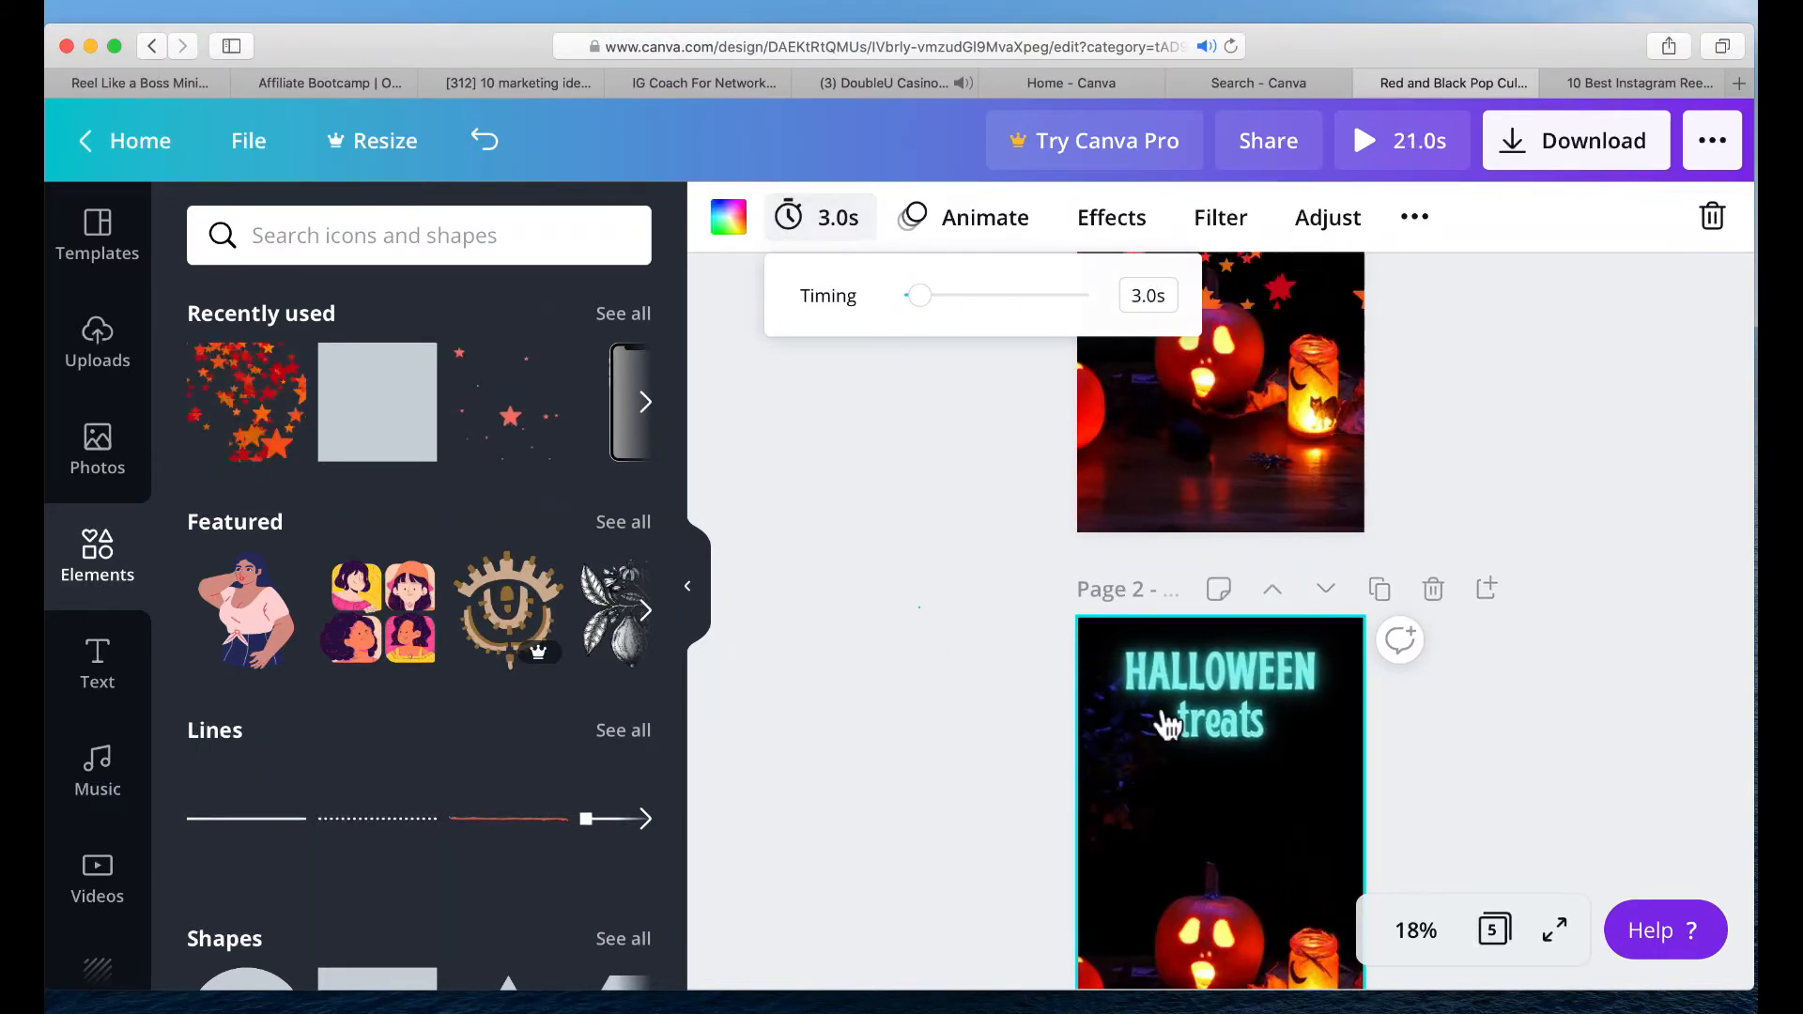
- Apply the Sea Green duotone effect to the background photo on page 2
left_click(1174, 768)
left_click(1180, 831)
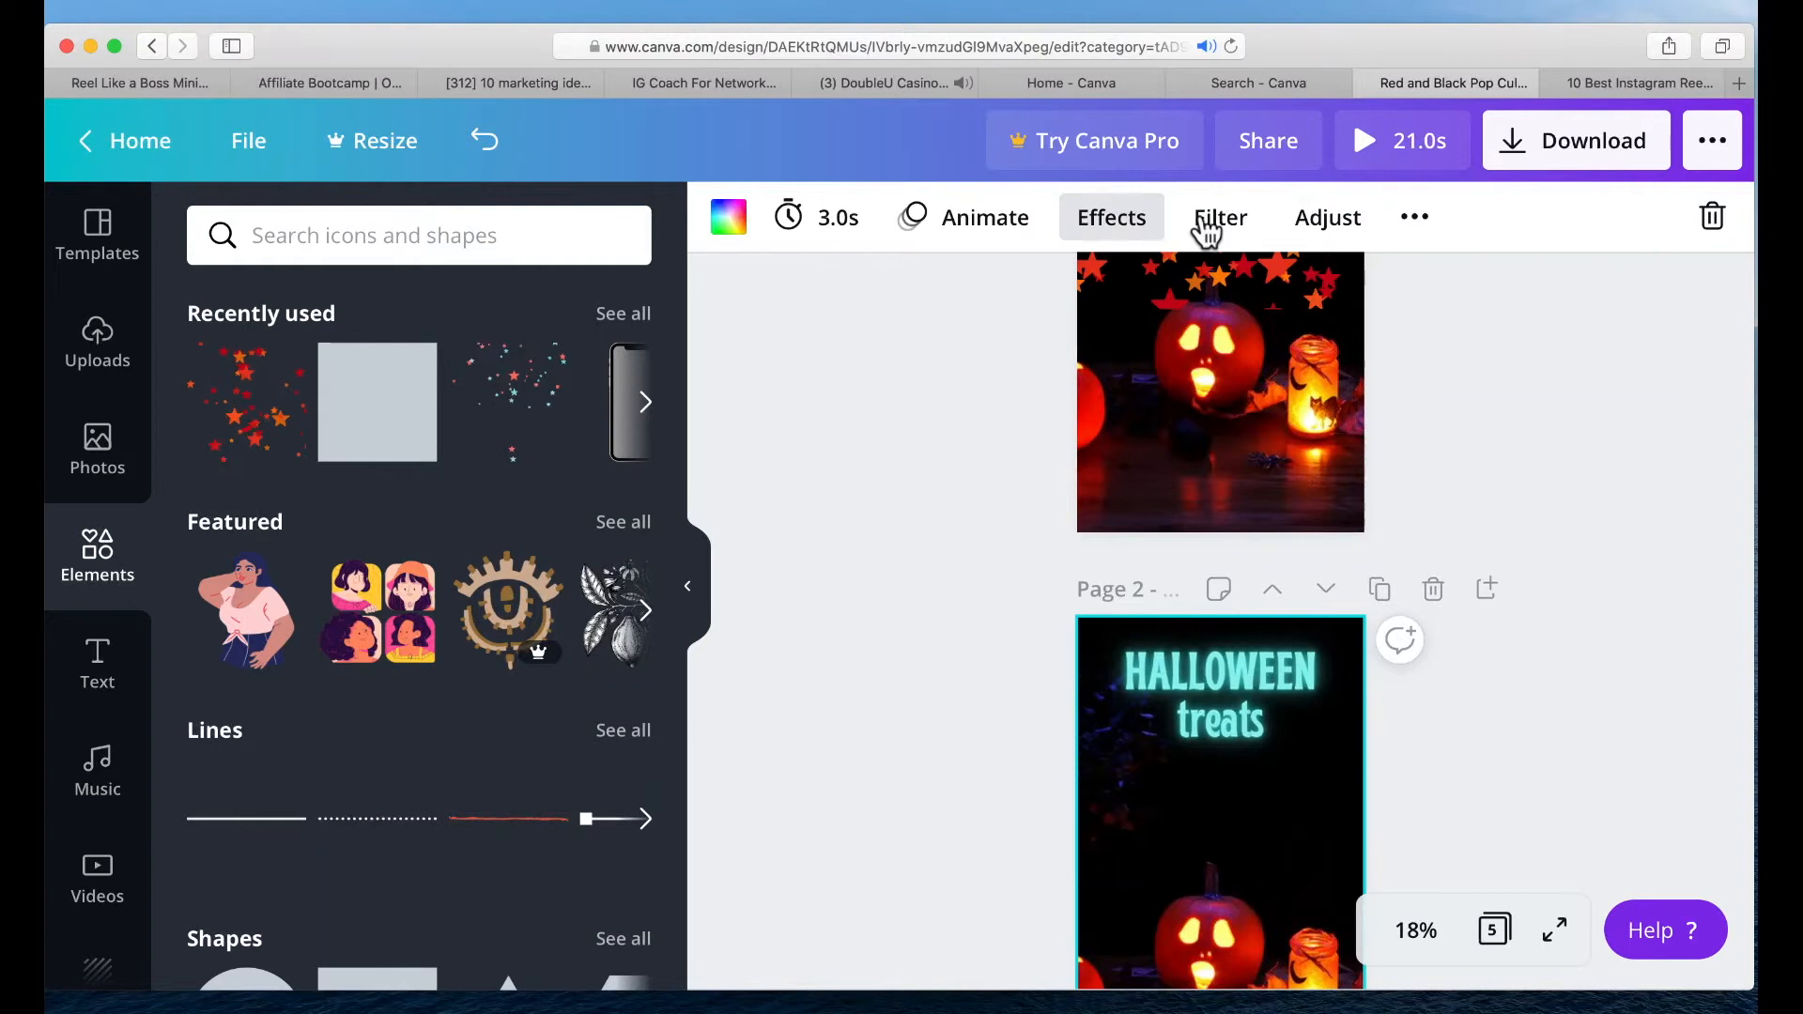
left_click(1130, 229)
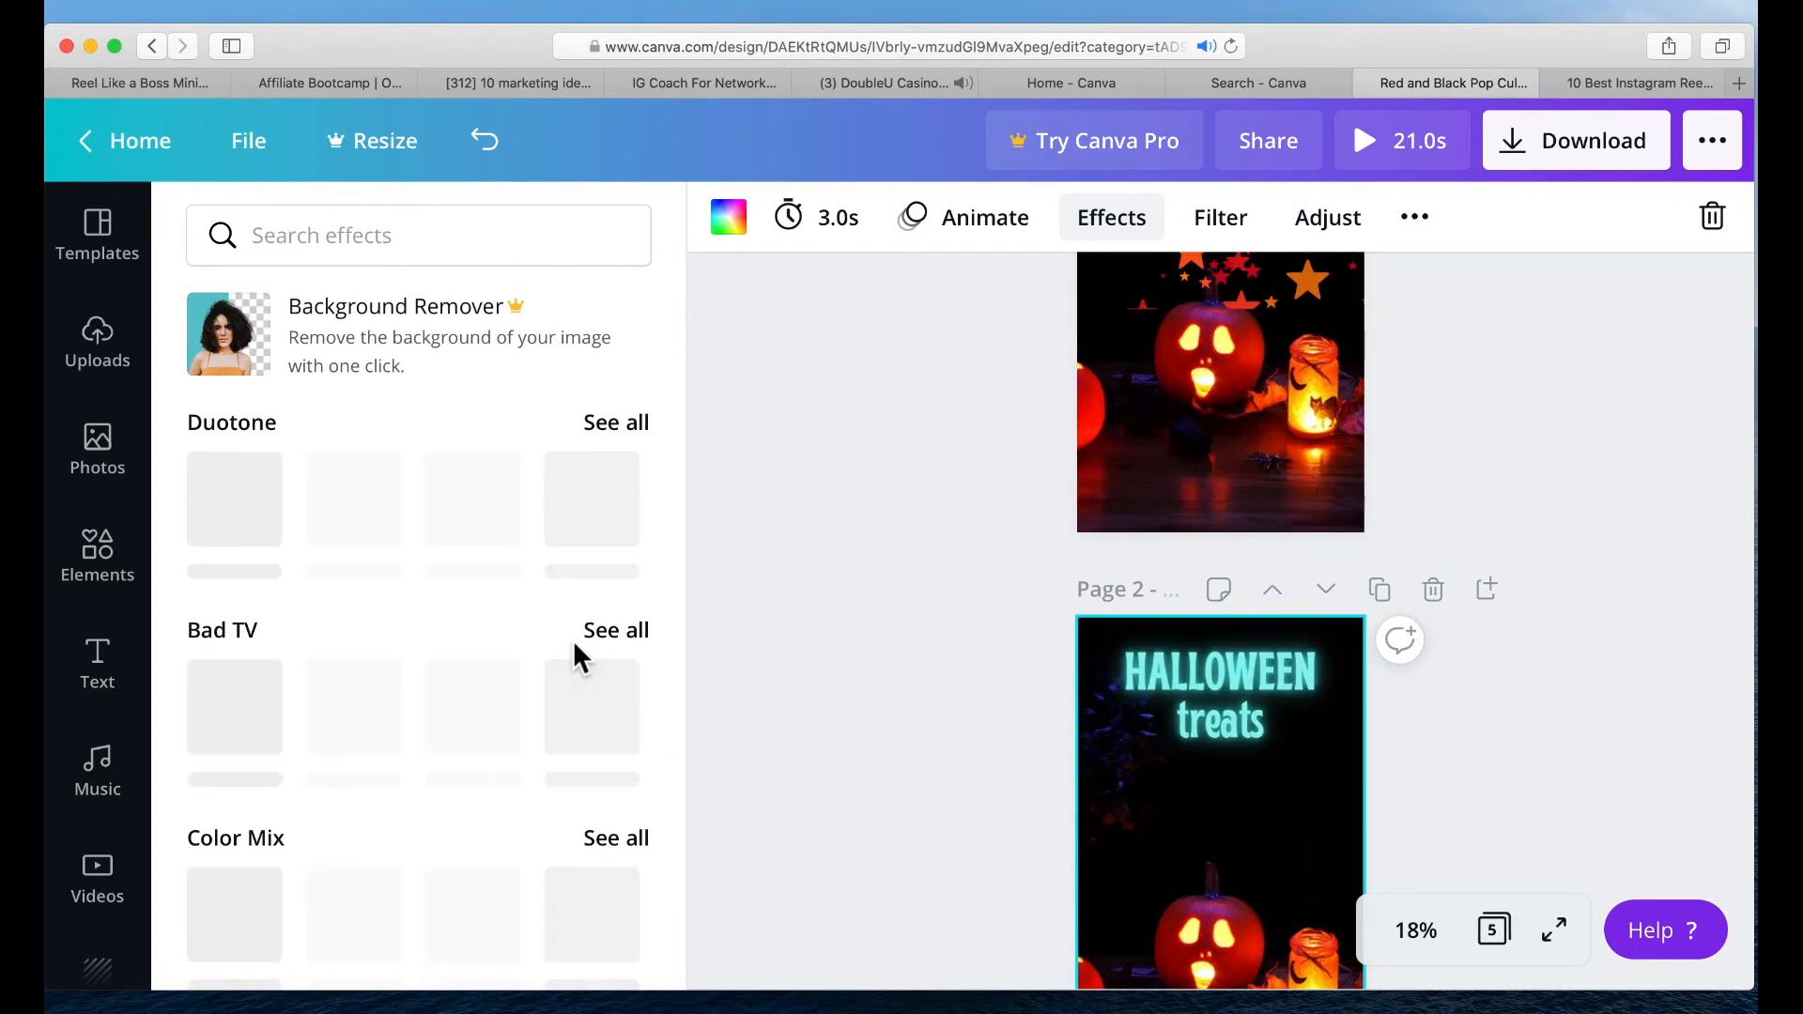
scroll(573, 639, "down", 2)
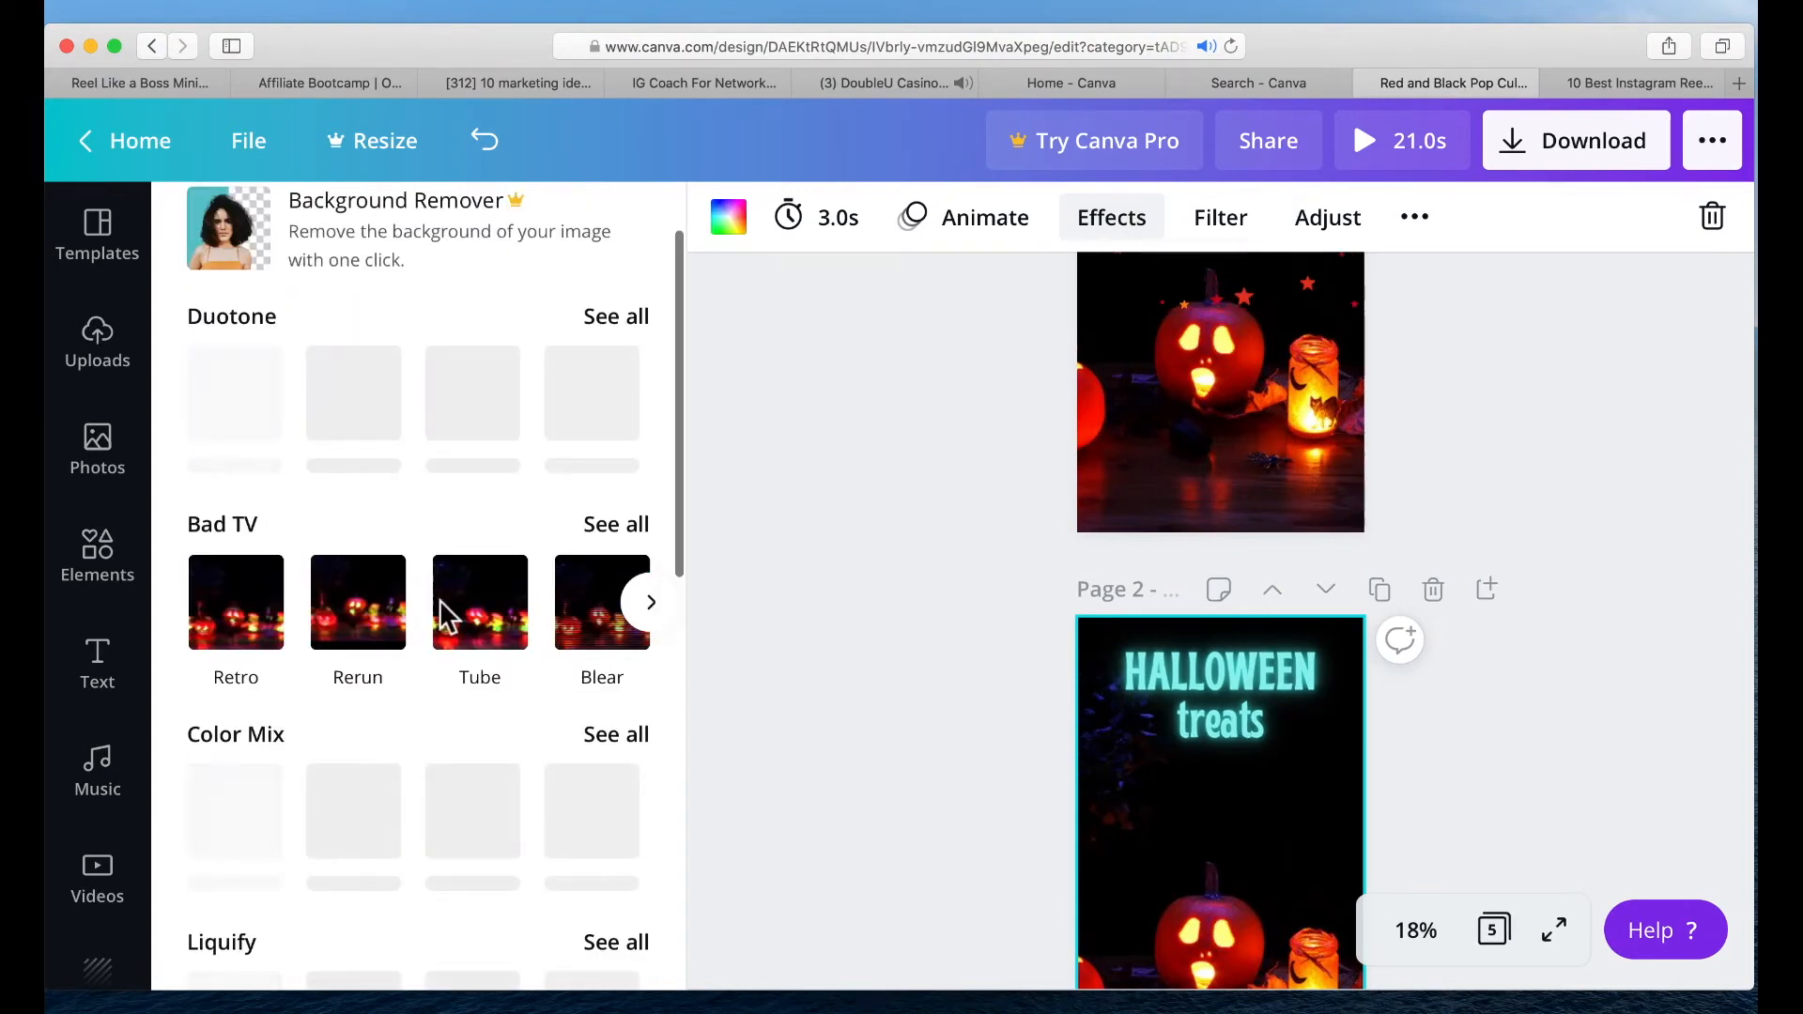
left_click(470, 605)
scroll(474, 622, "up", 1)
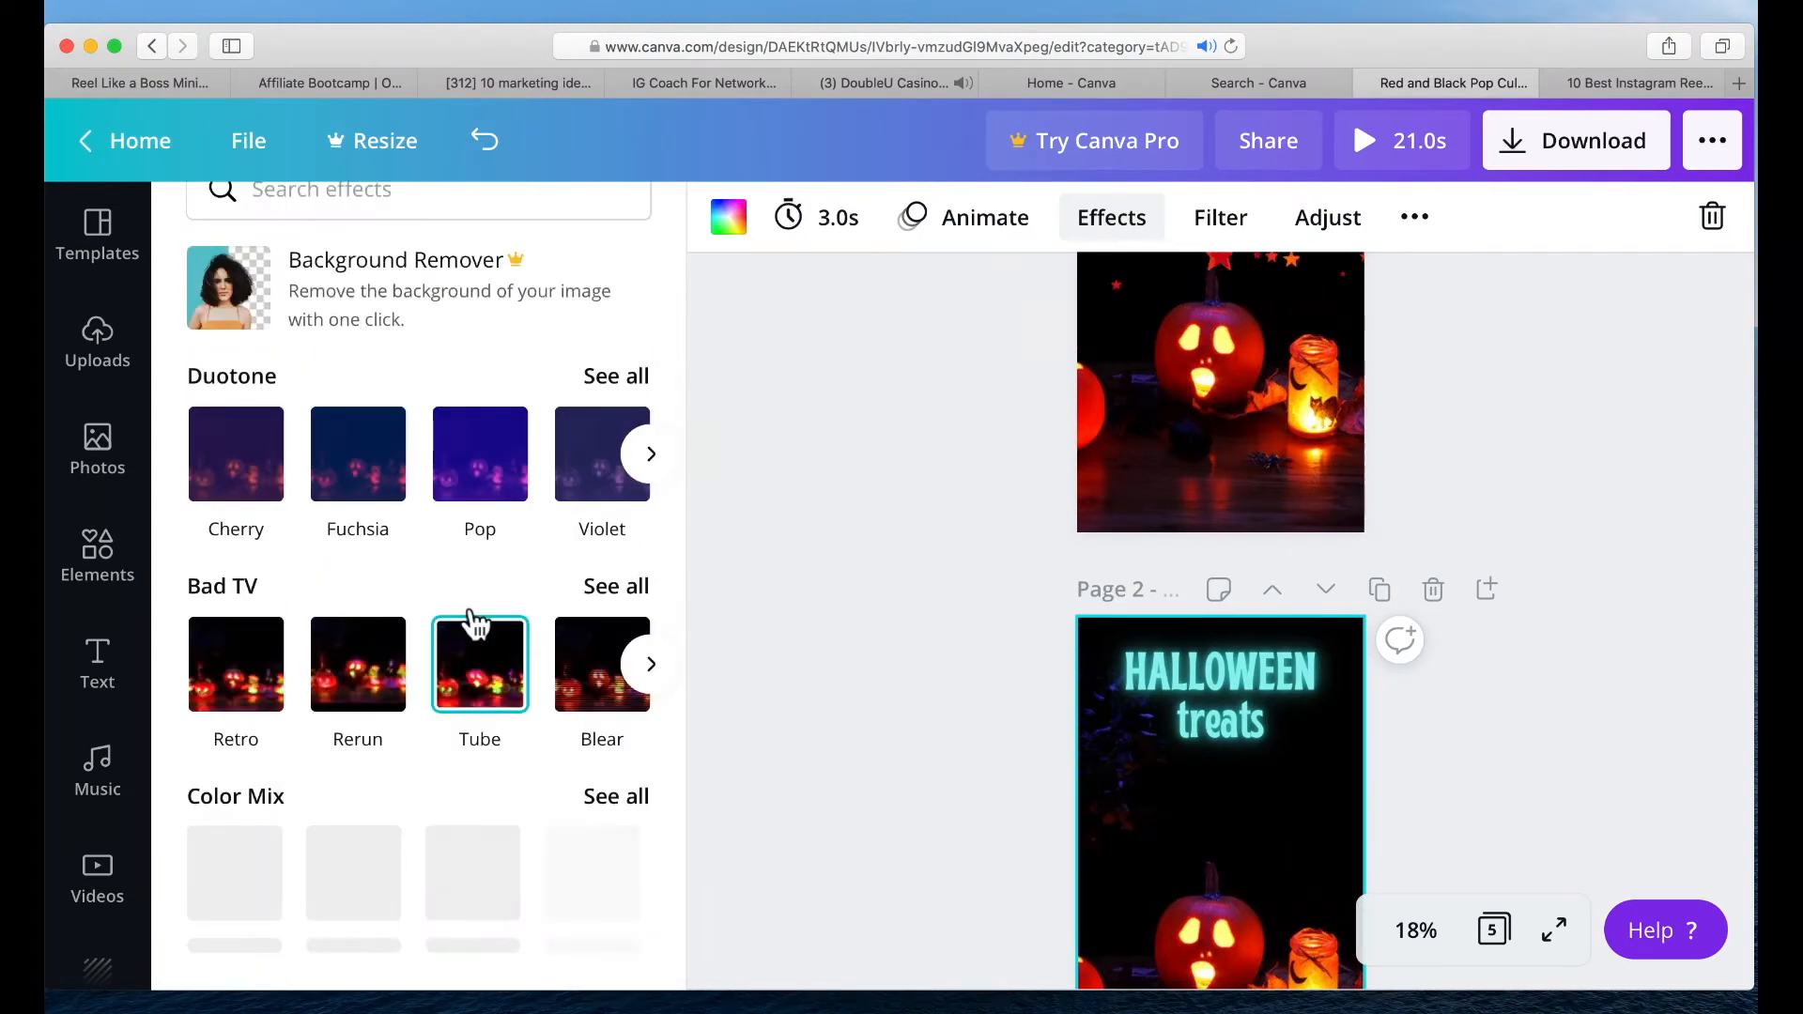
left_click(612, 458)
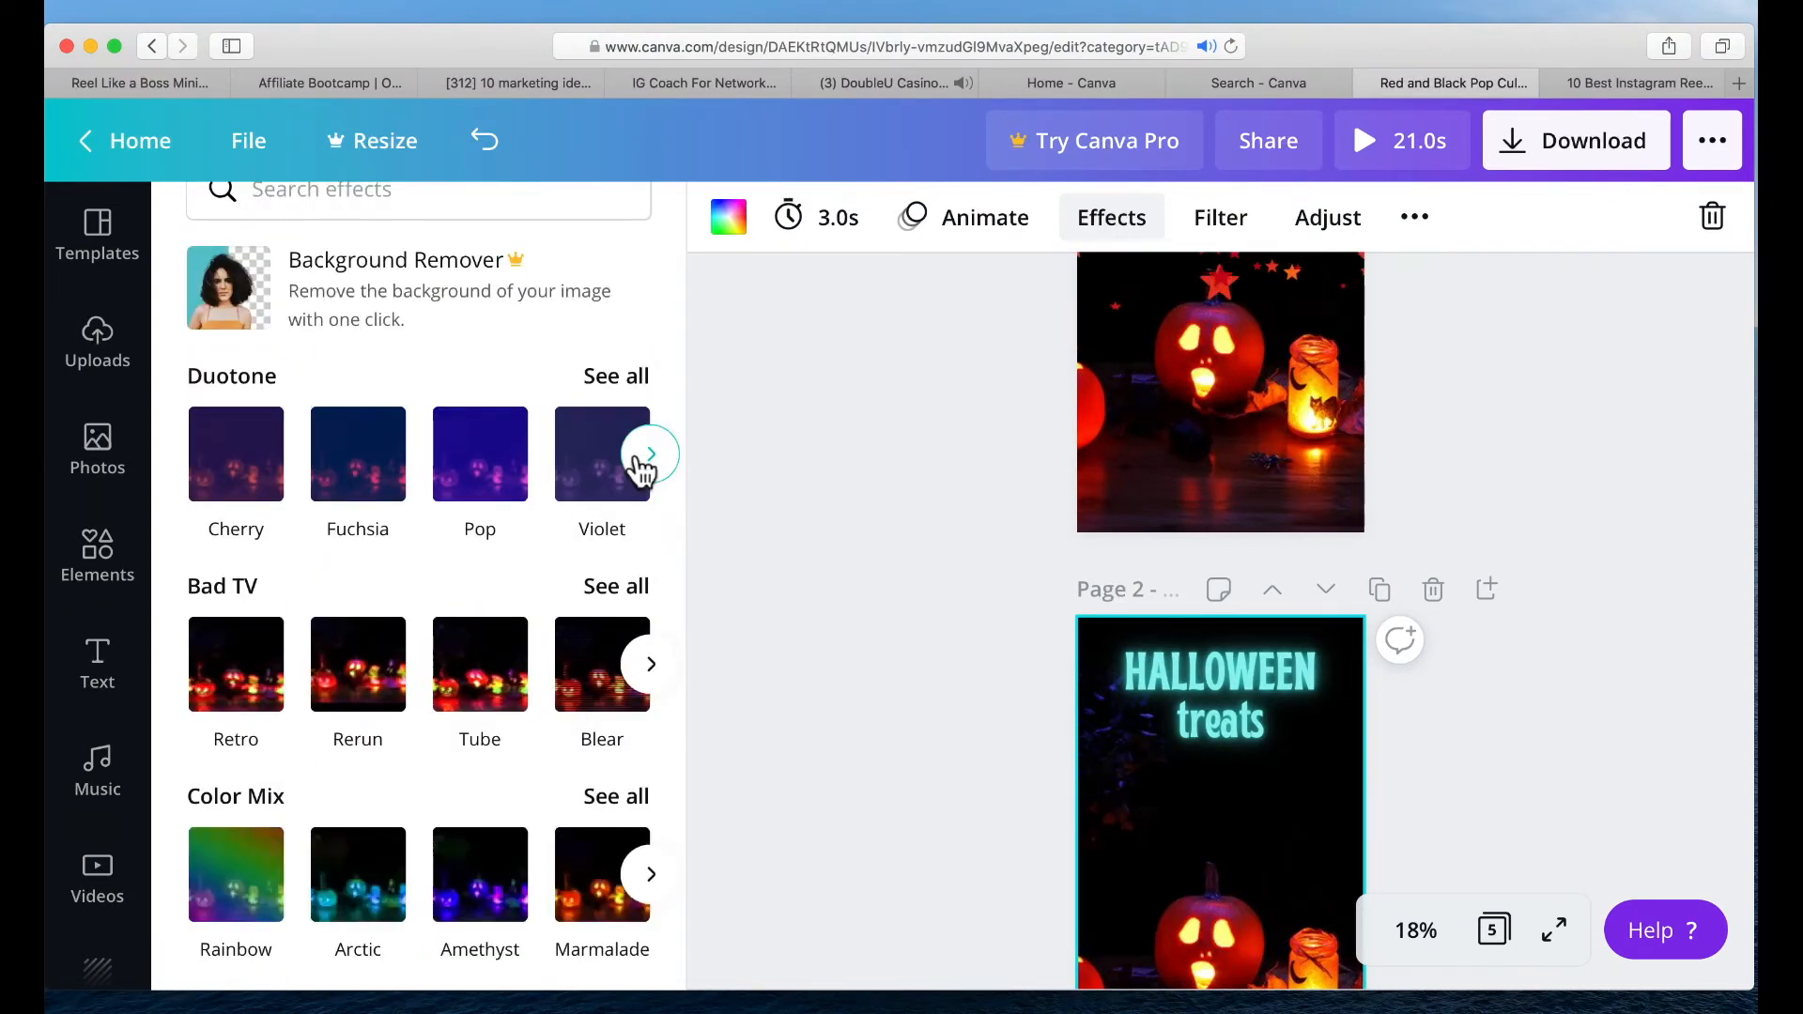
left_click(644, 460)
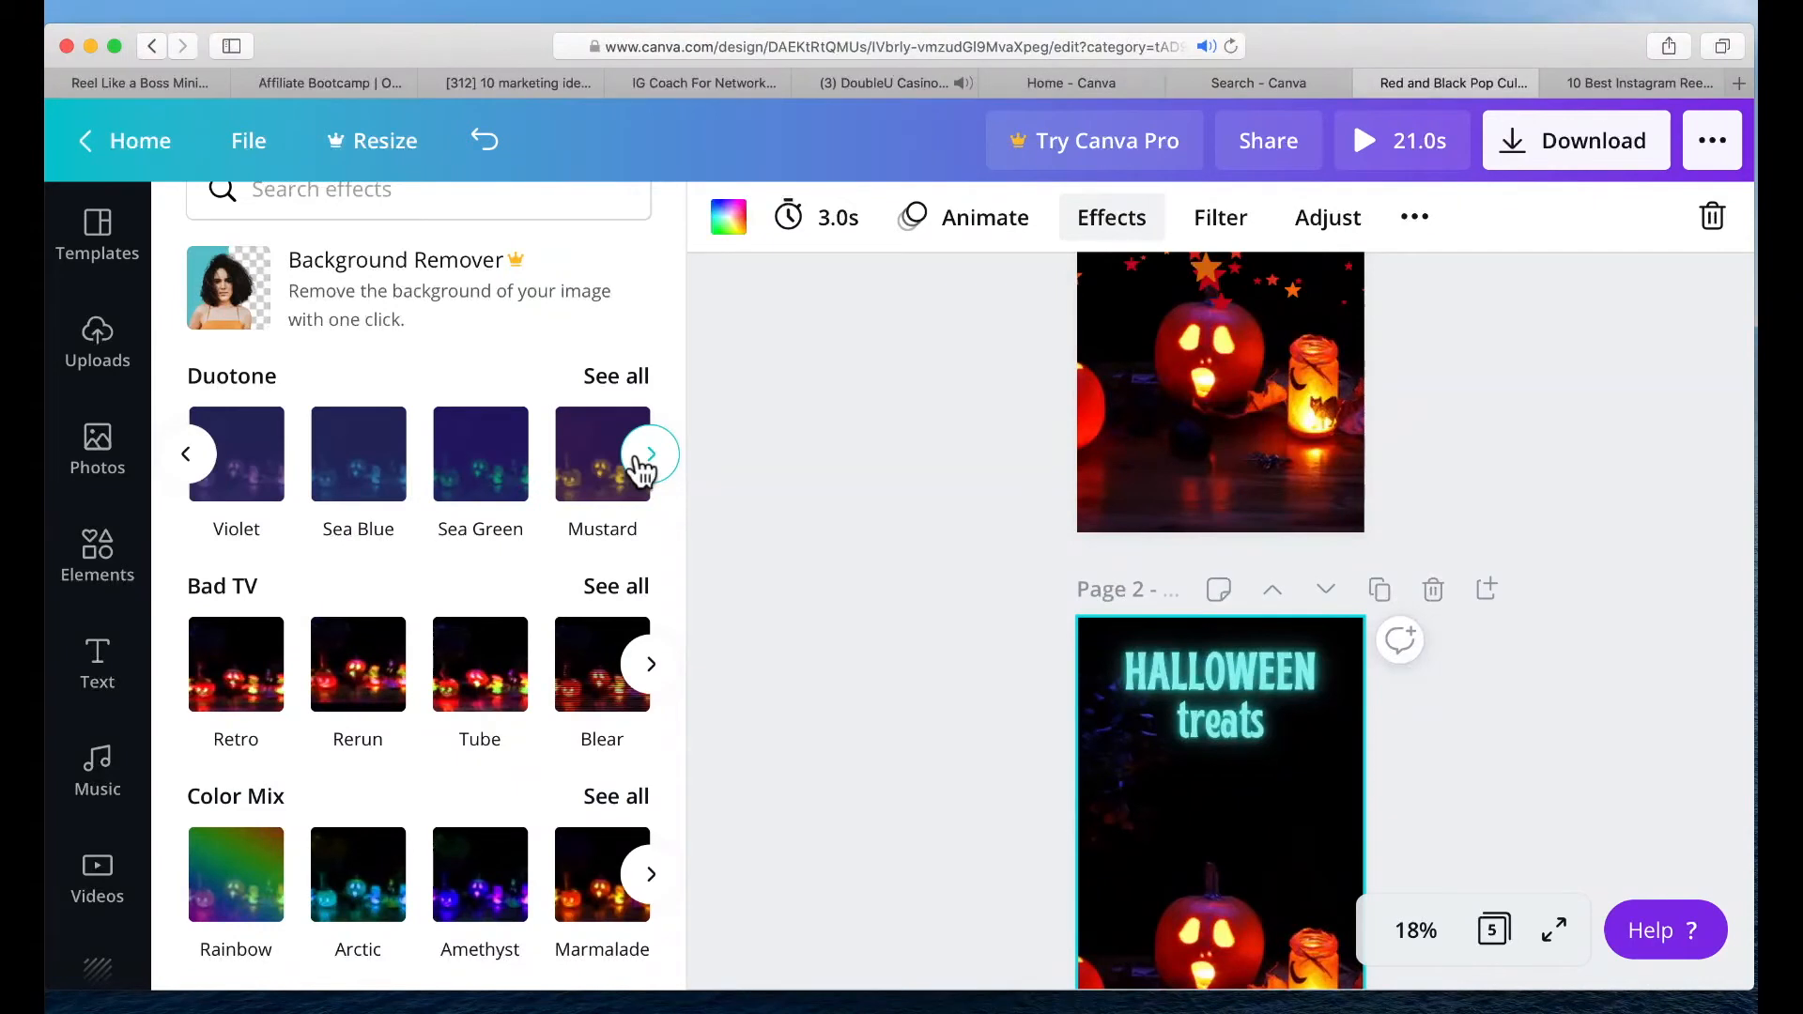
left_click(499, 481)
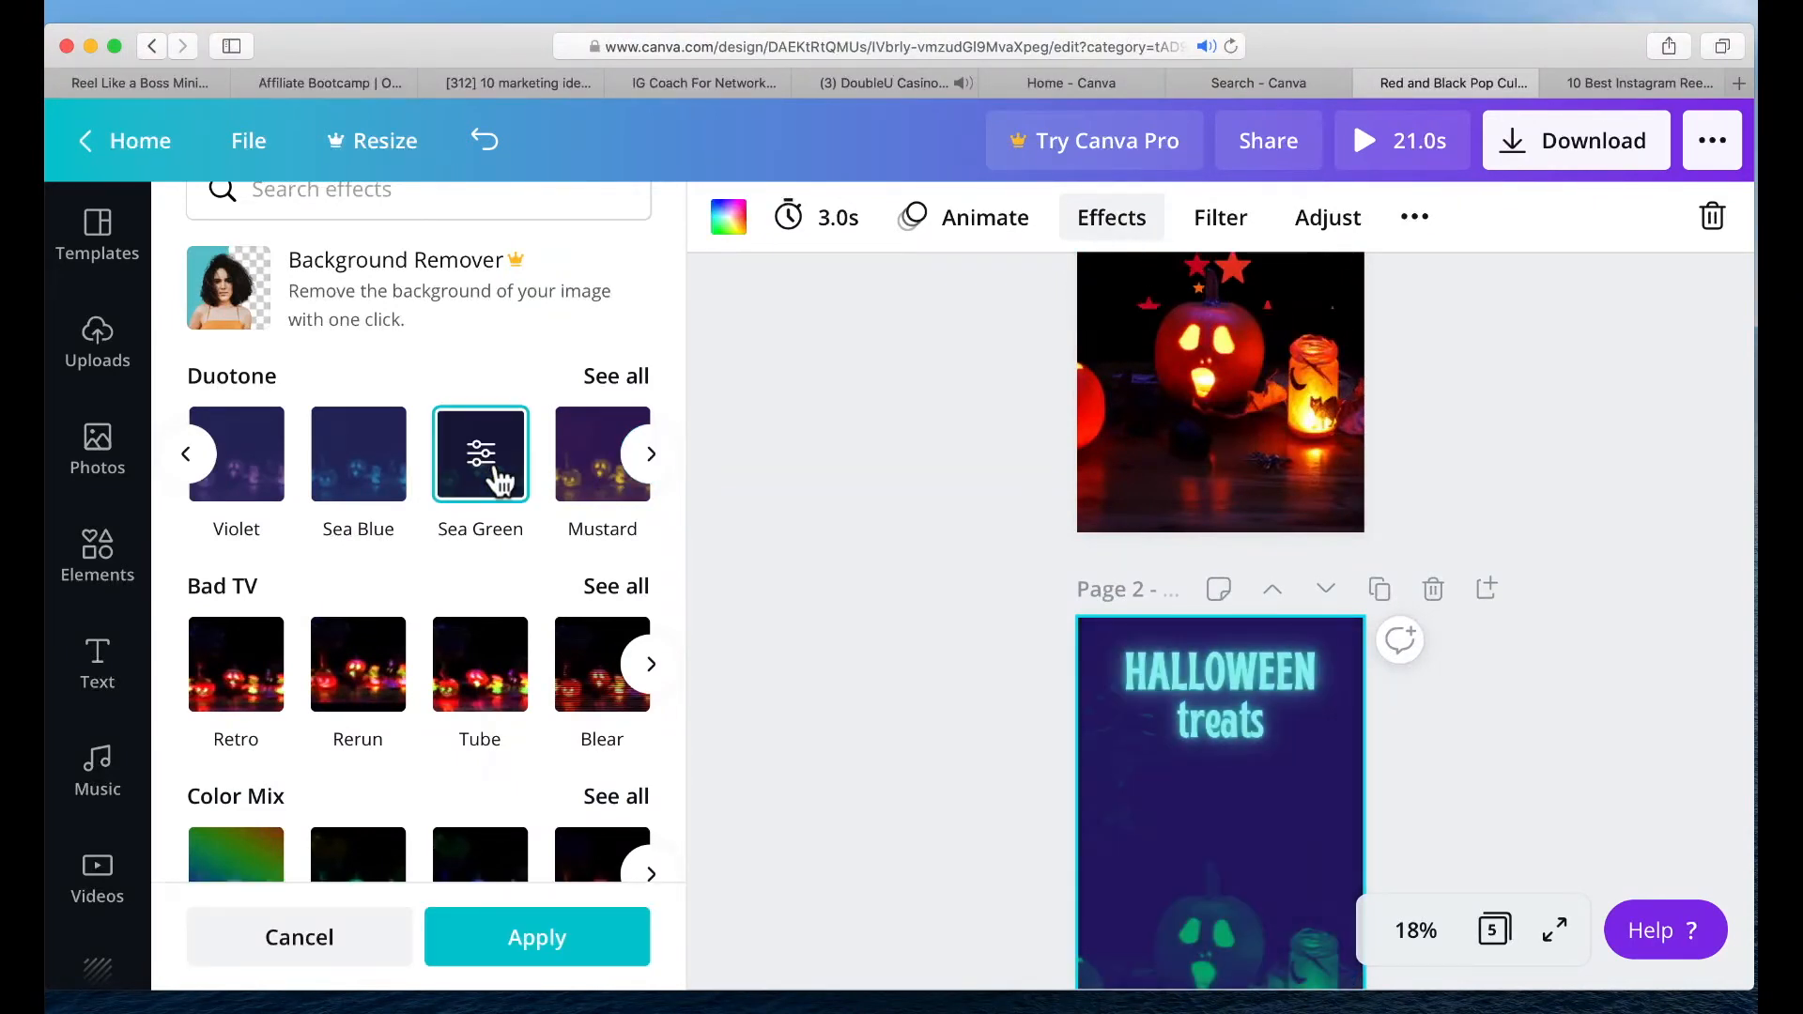
scroll(971, 807, "down", 3)
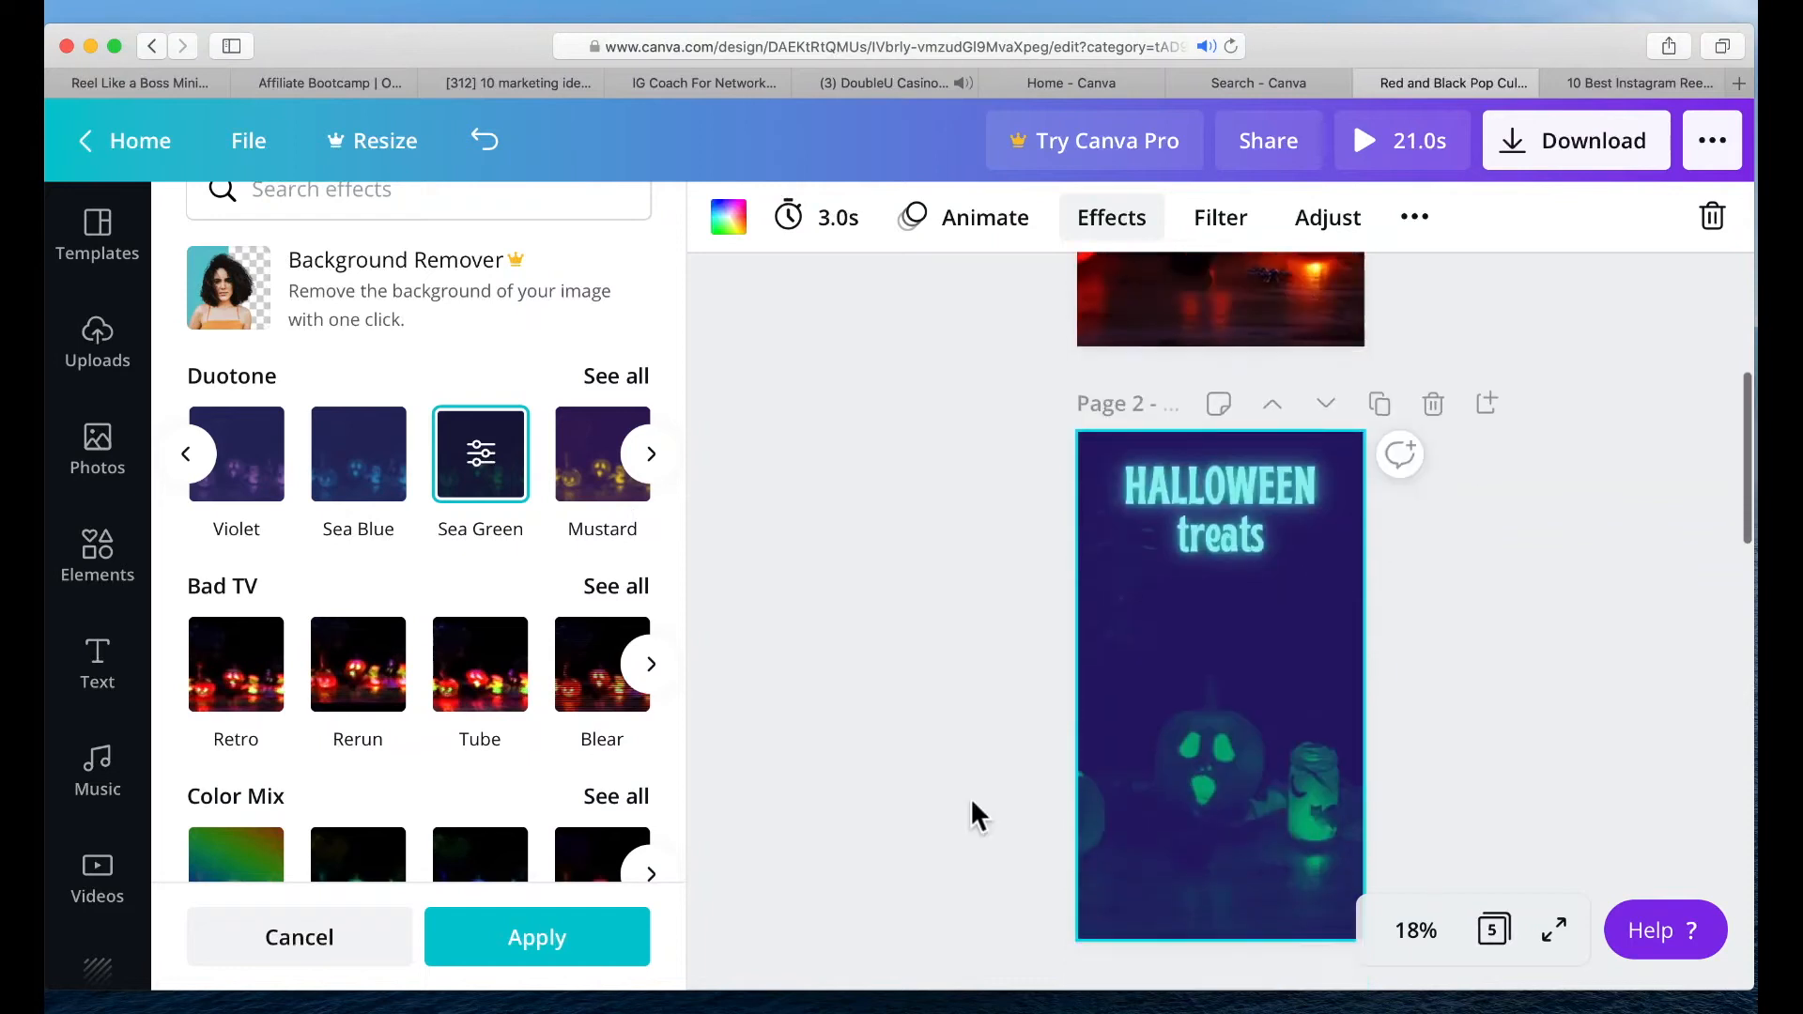
scroll(971, 801, "down", 1)
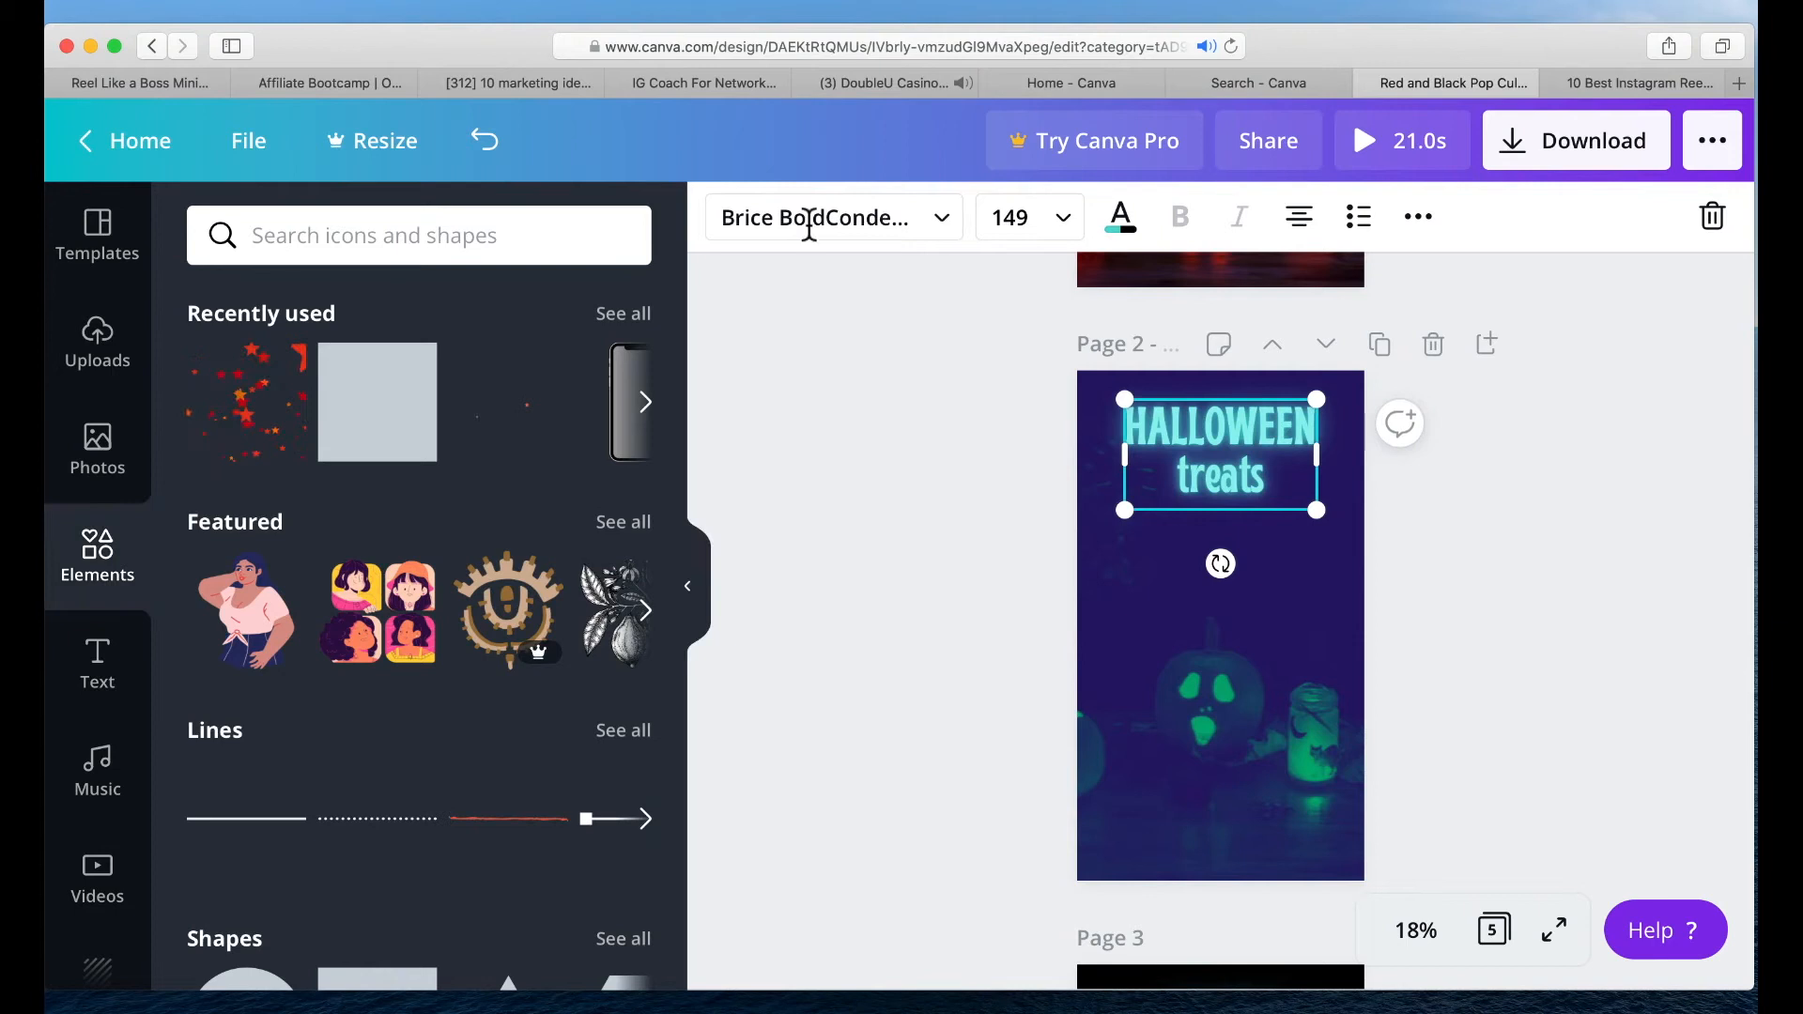
- Try black as the text color of the page 2 heading and return it to the document's teal
left_click(1121, 220)
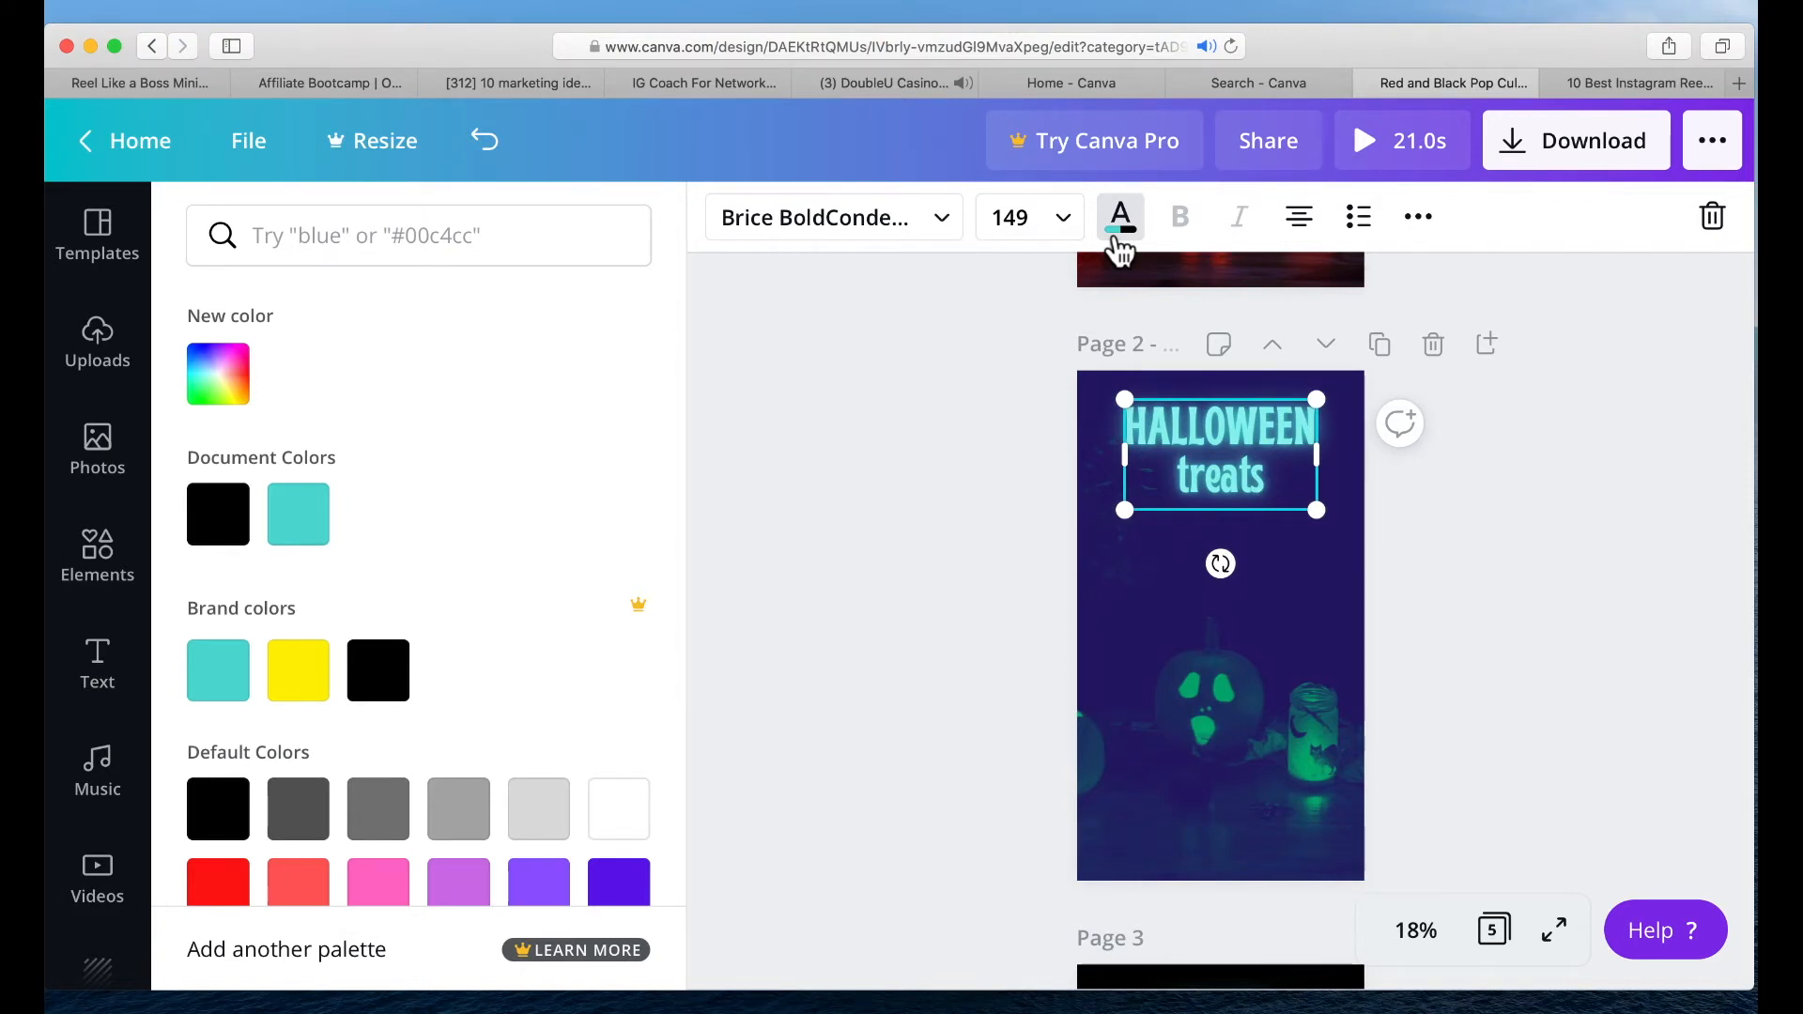
left_click(223, 519)
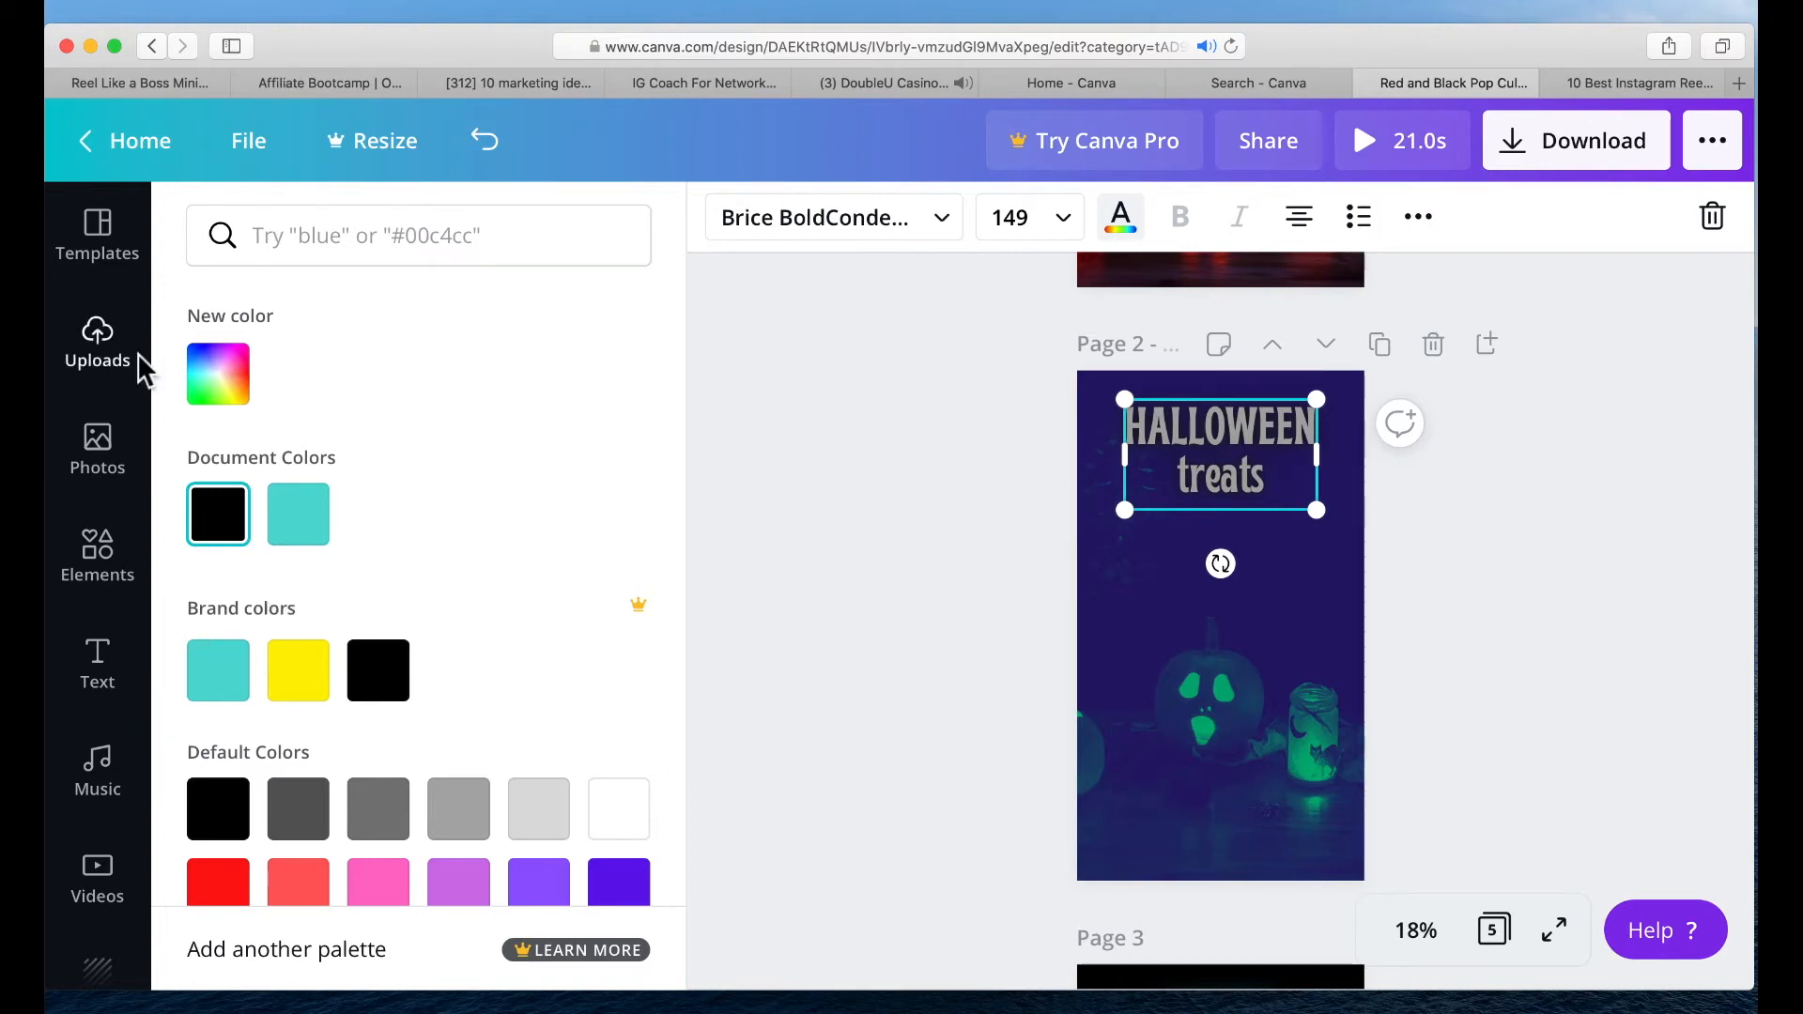
left_click(214, 385)
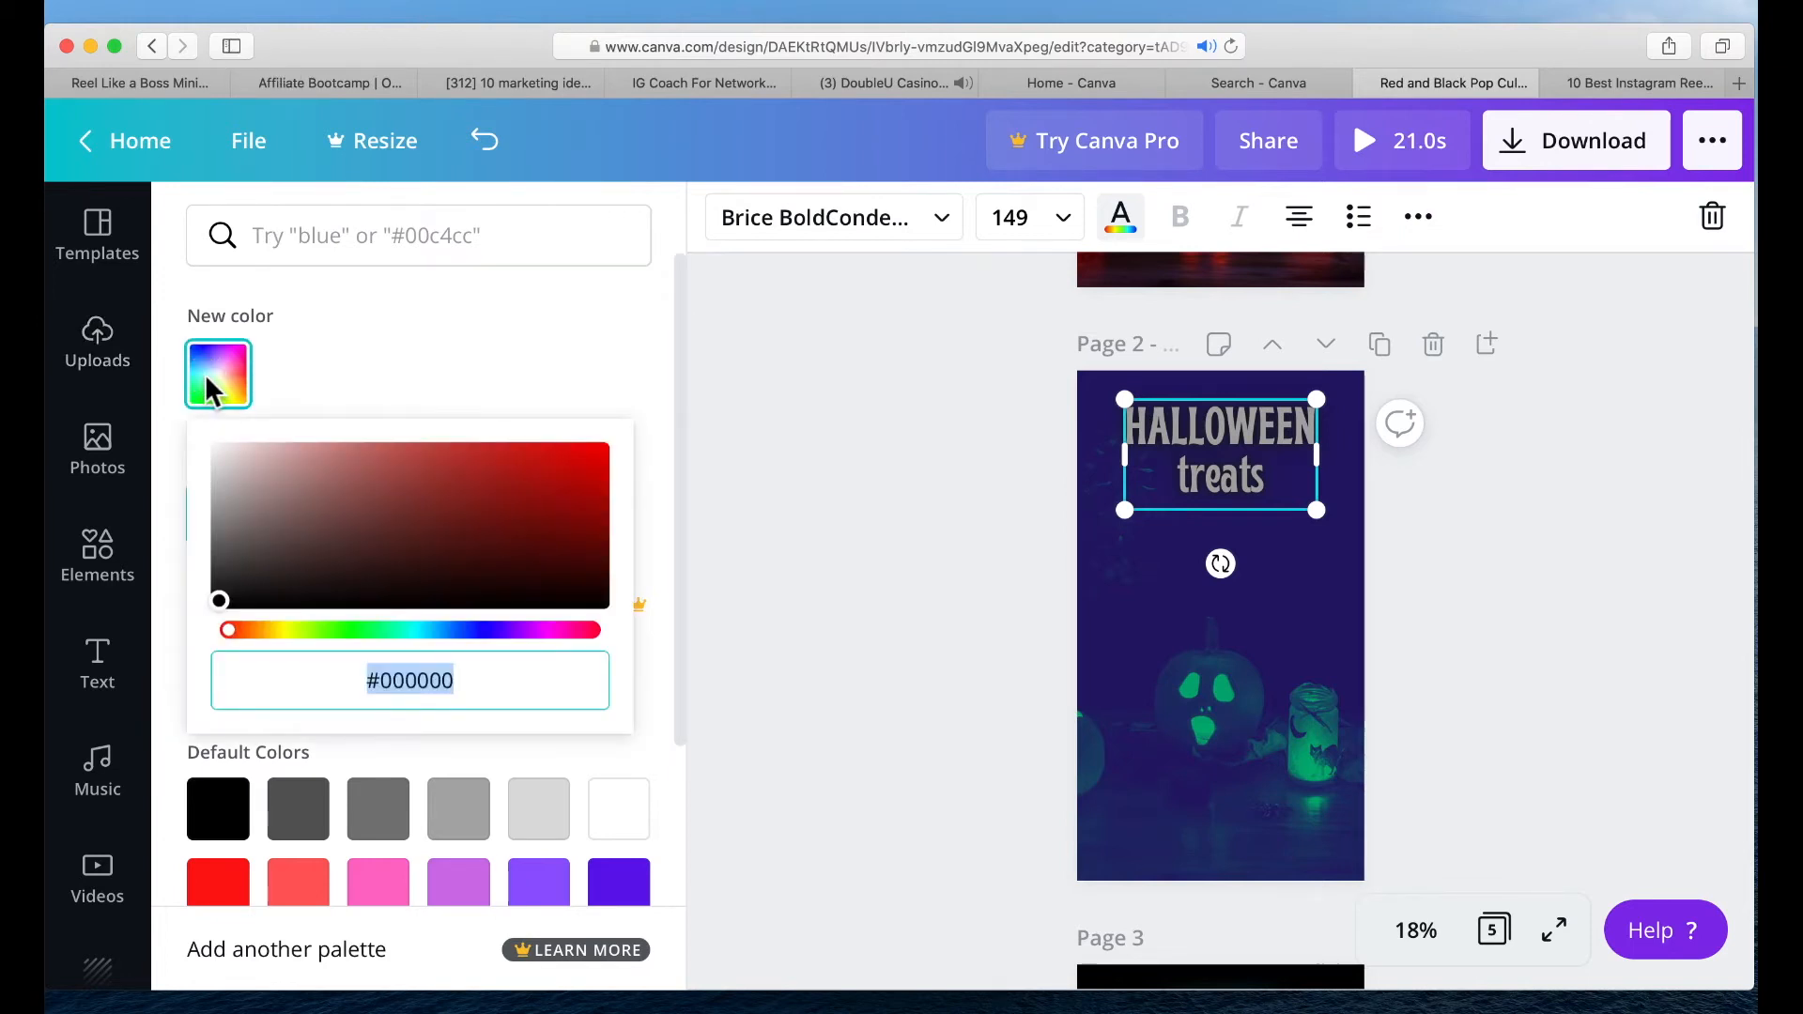
left_click(356, 632)
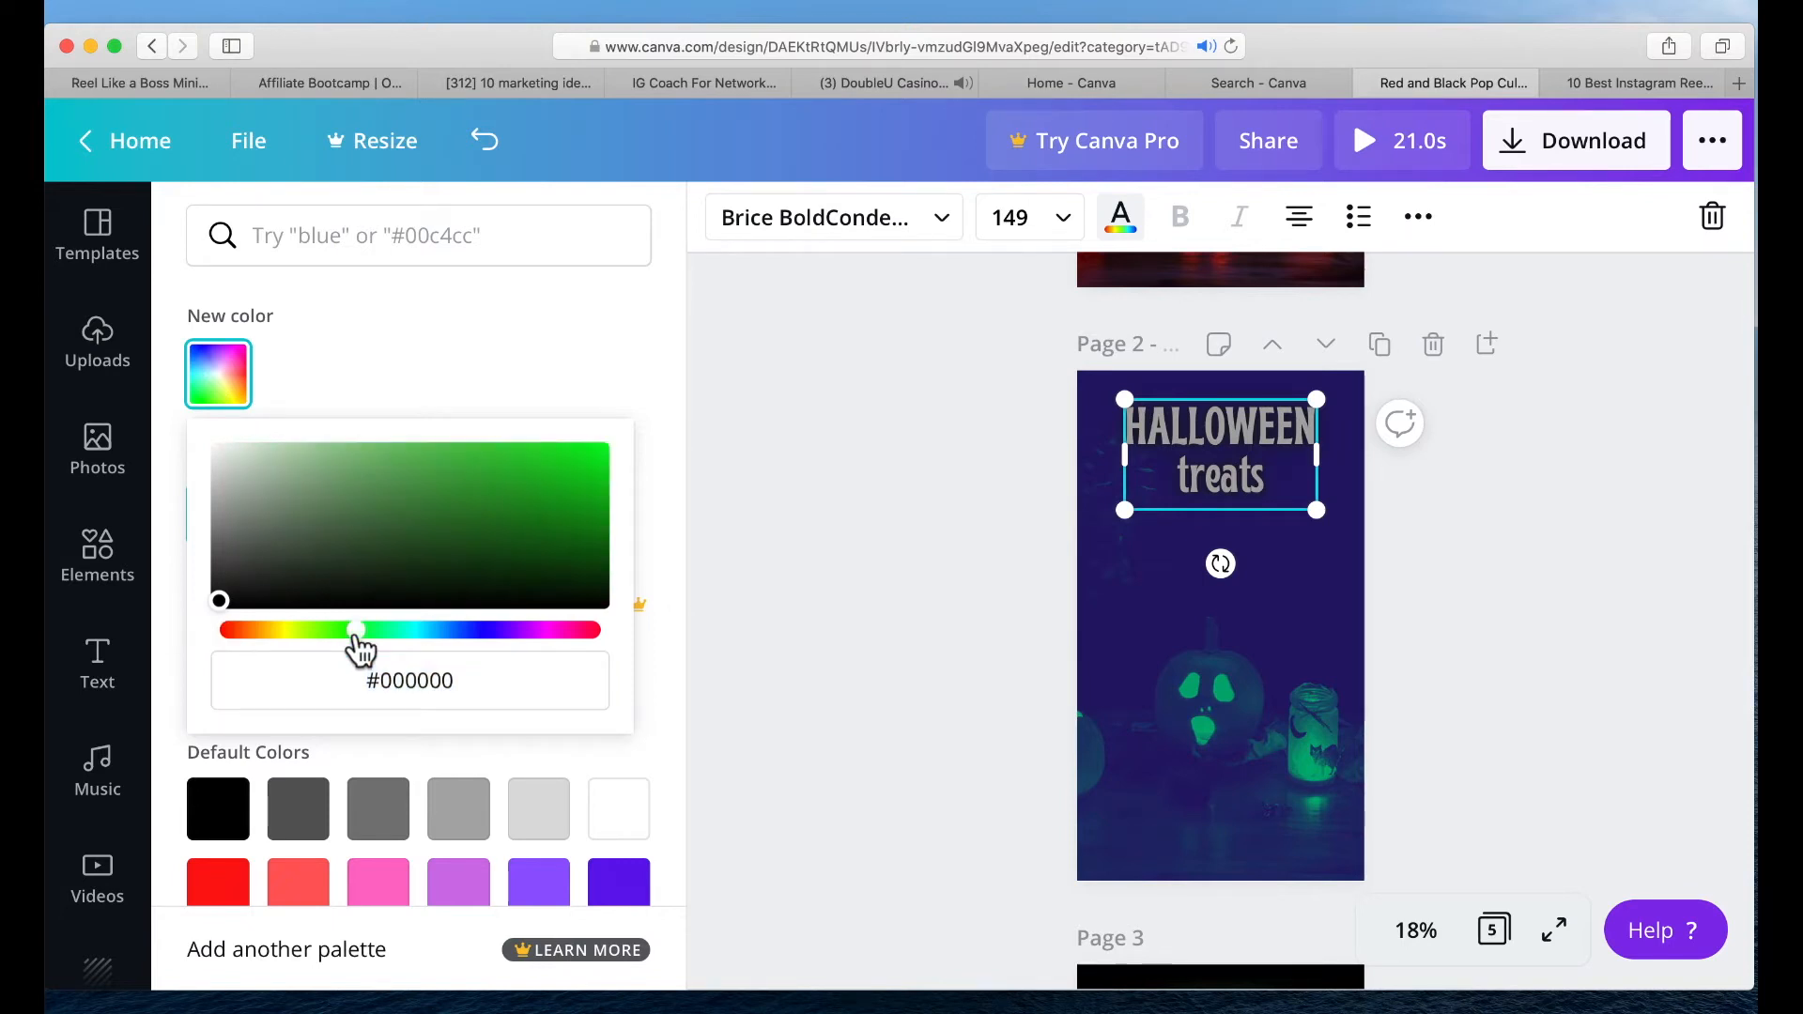
key("Escape")
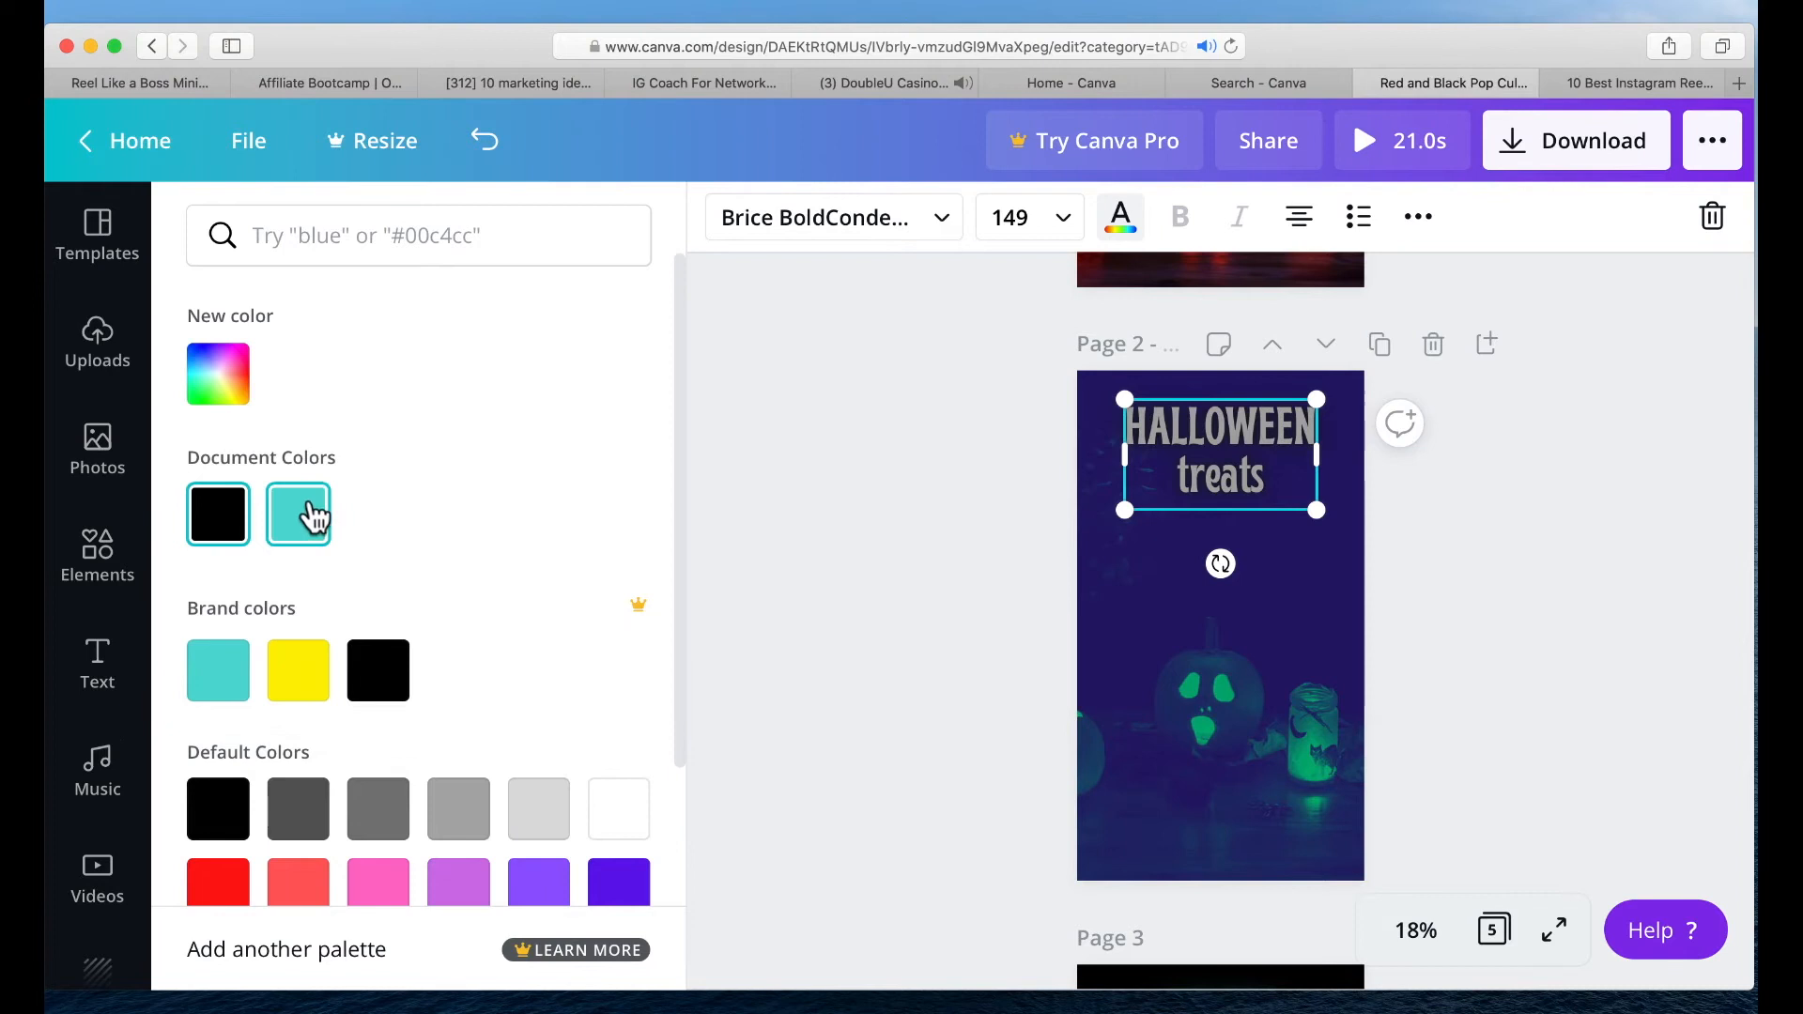
left_click(314, 518)
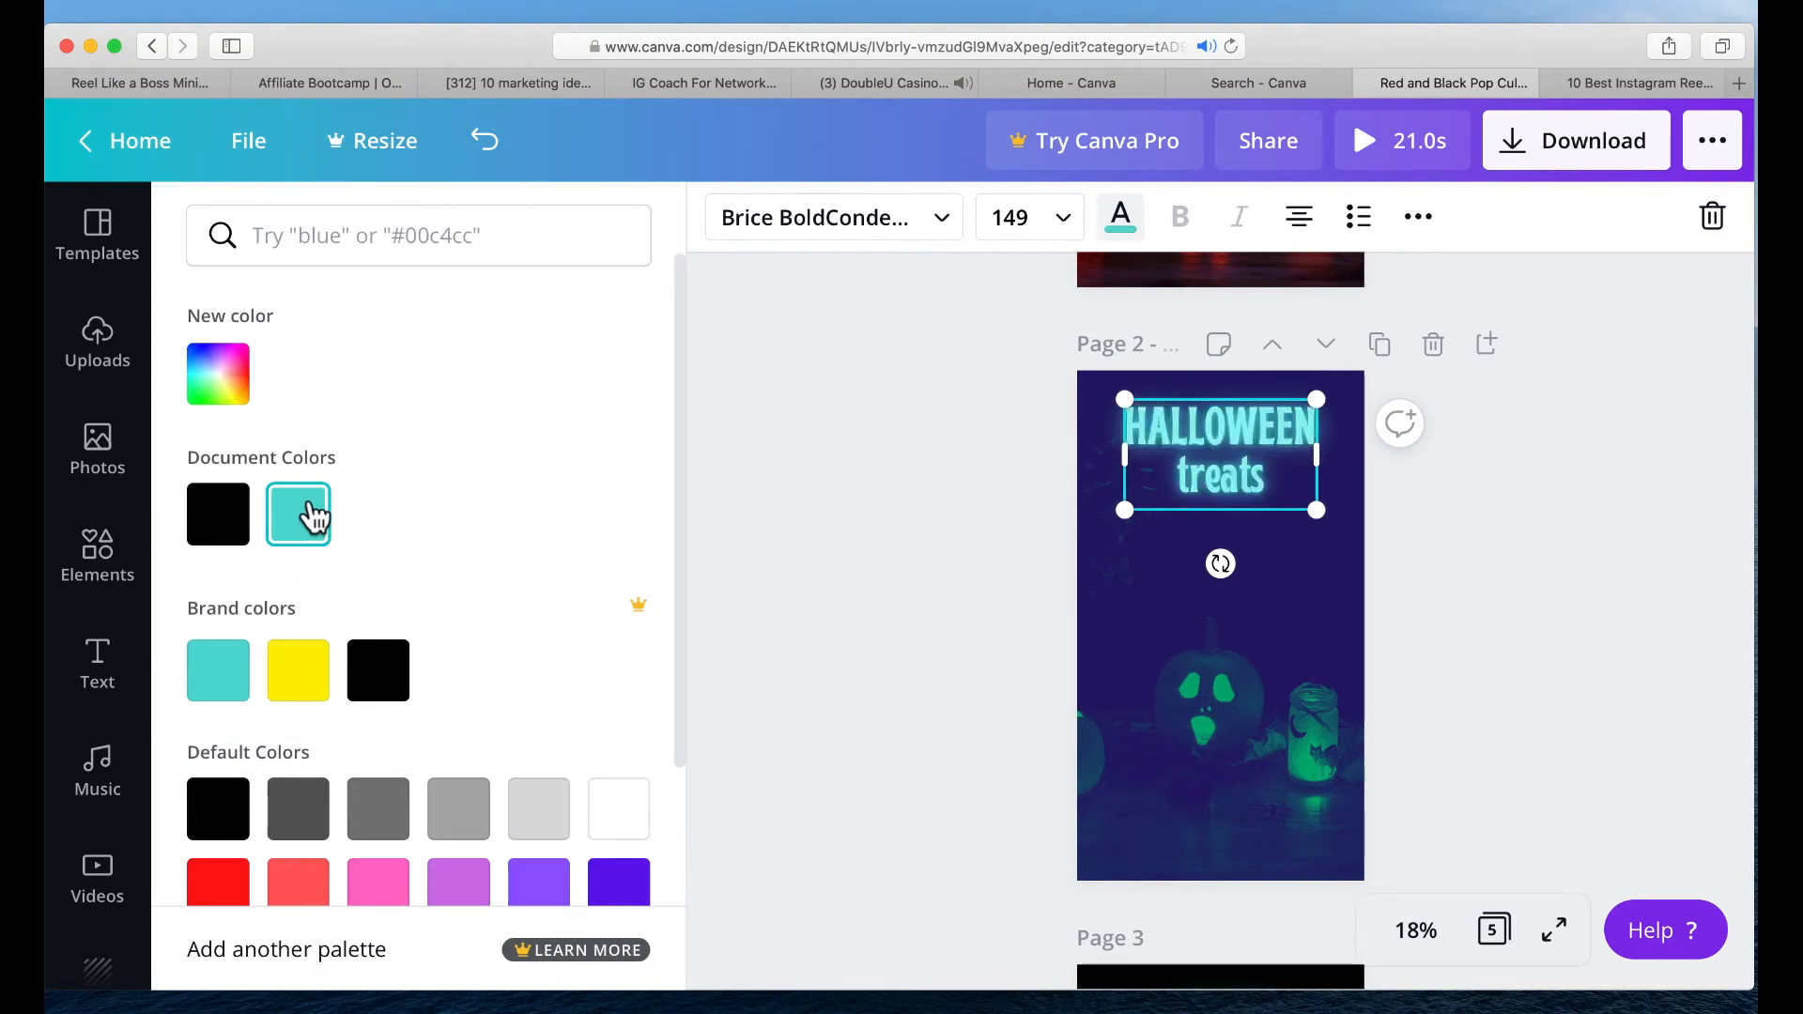
- Try a custom green, #18B448, on the page 2 heading and switch it back to the document's teal
left_click(221, 516)
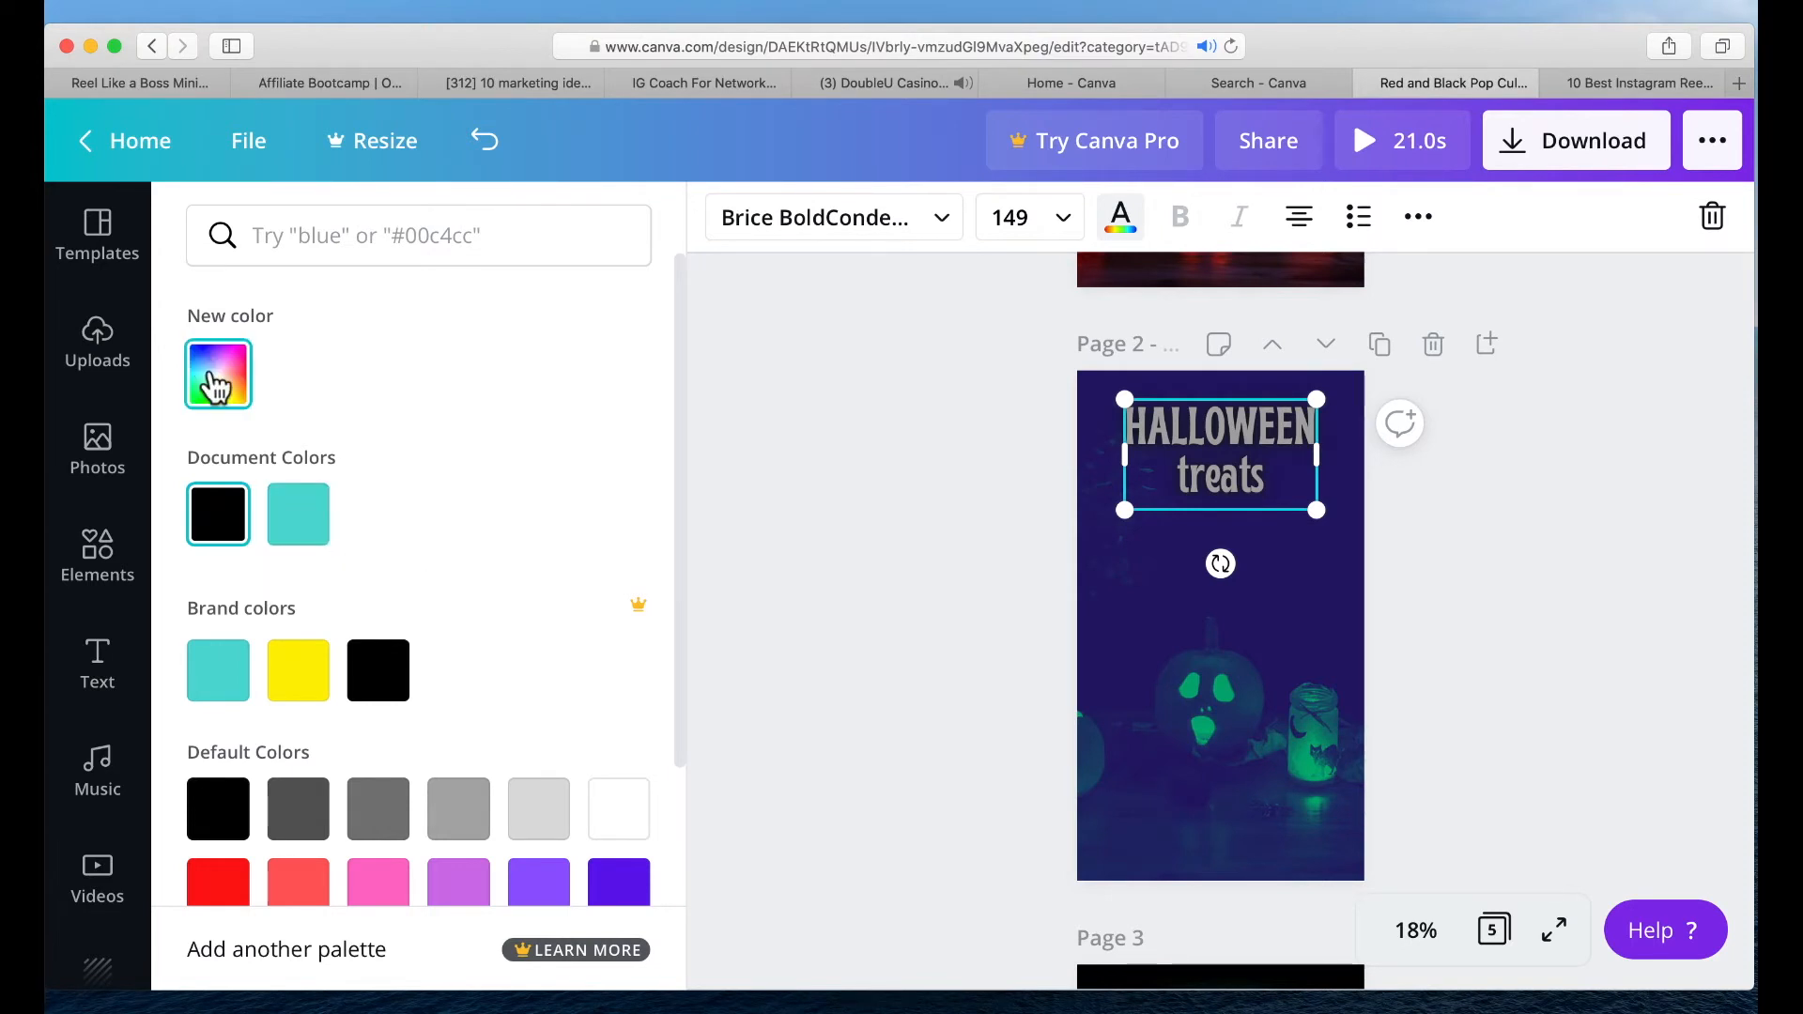
left_click(215, 383)
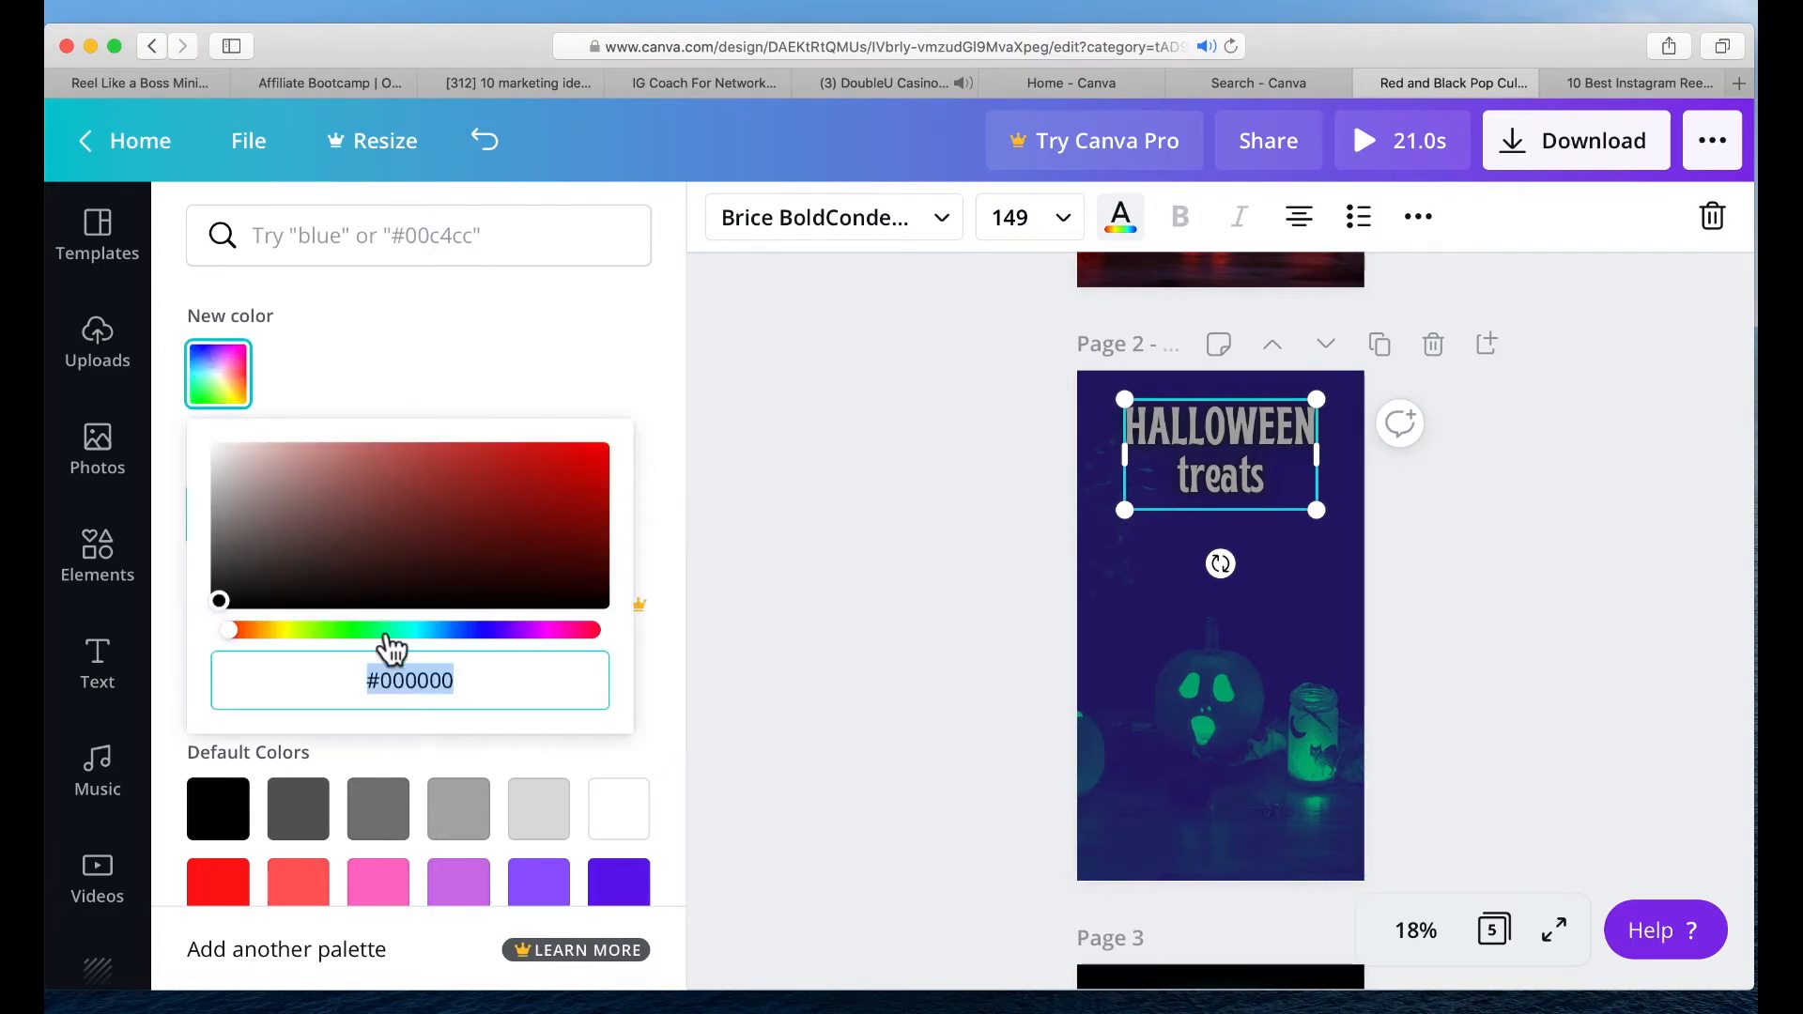
left_click(370, 632)
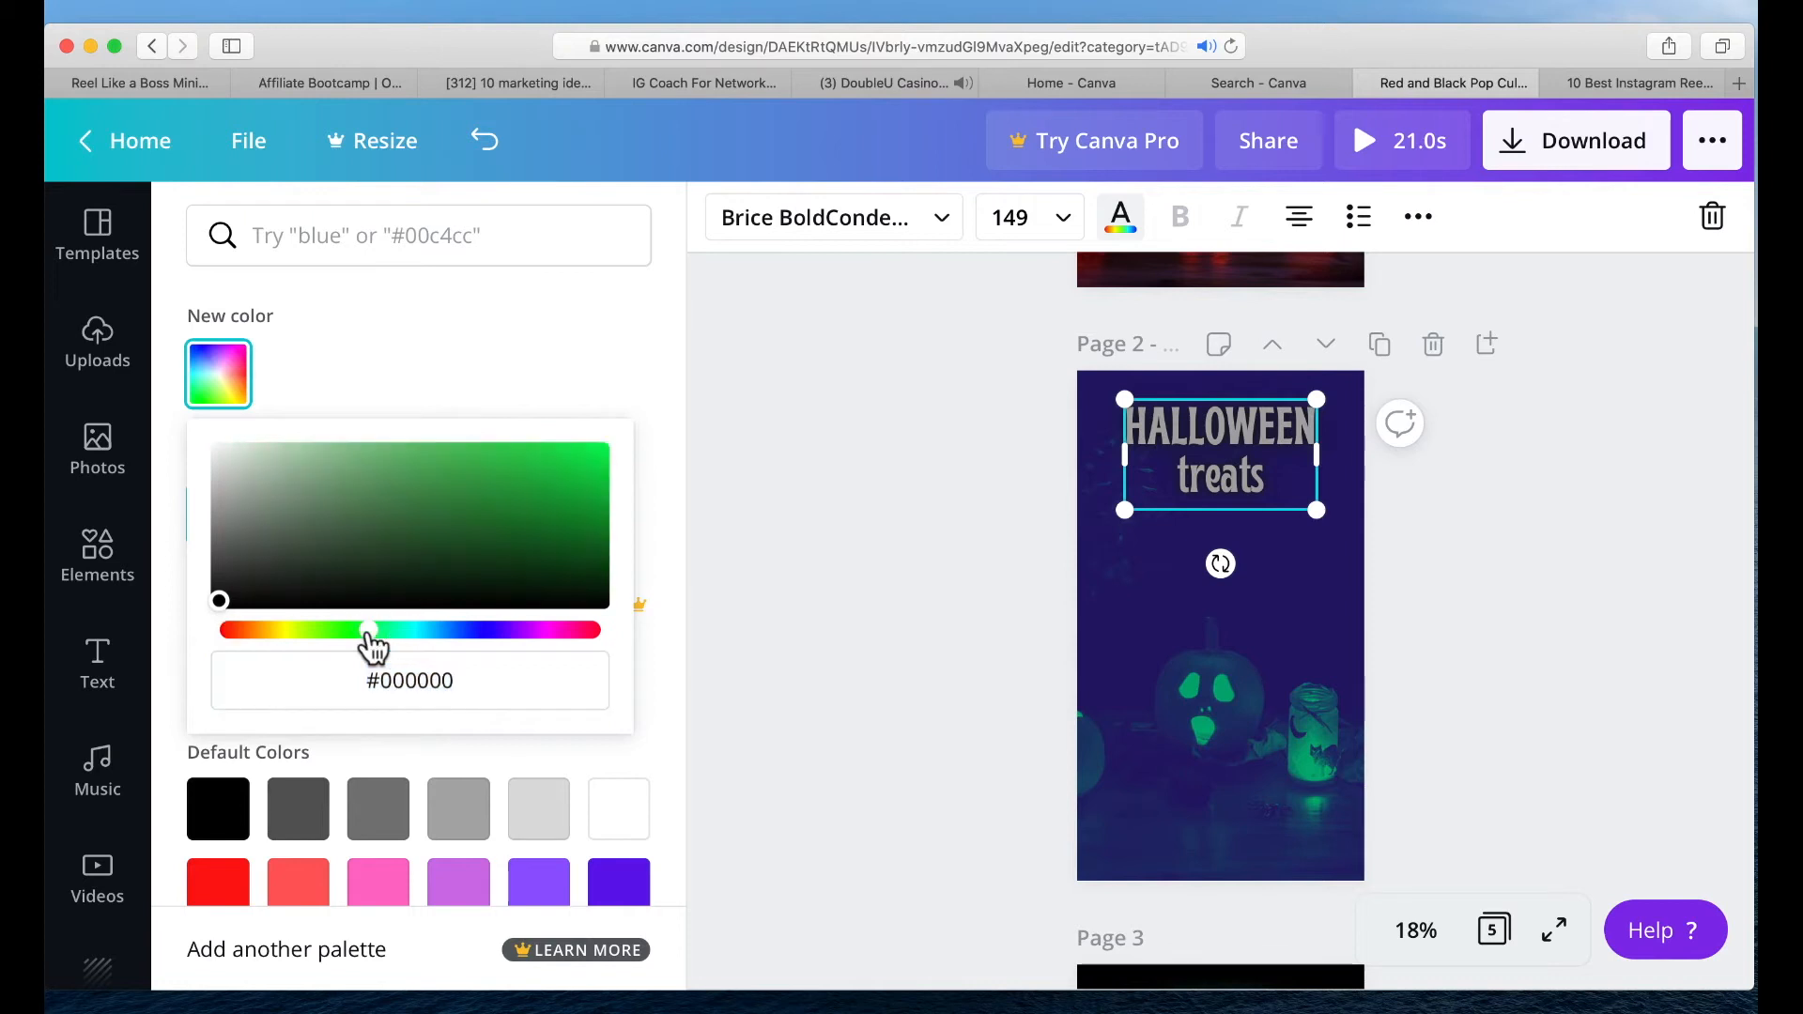
left_click(470, 683)
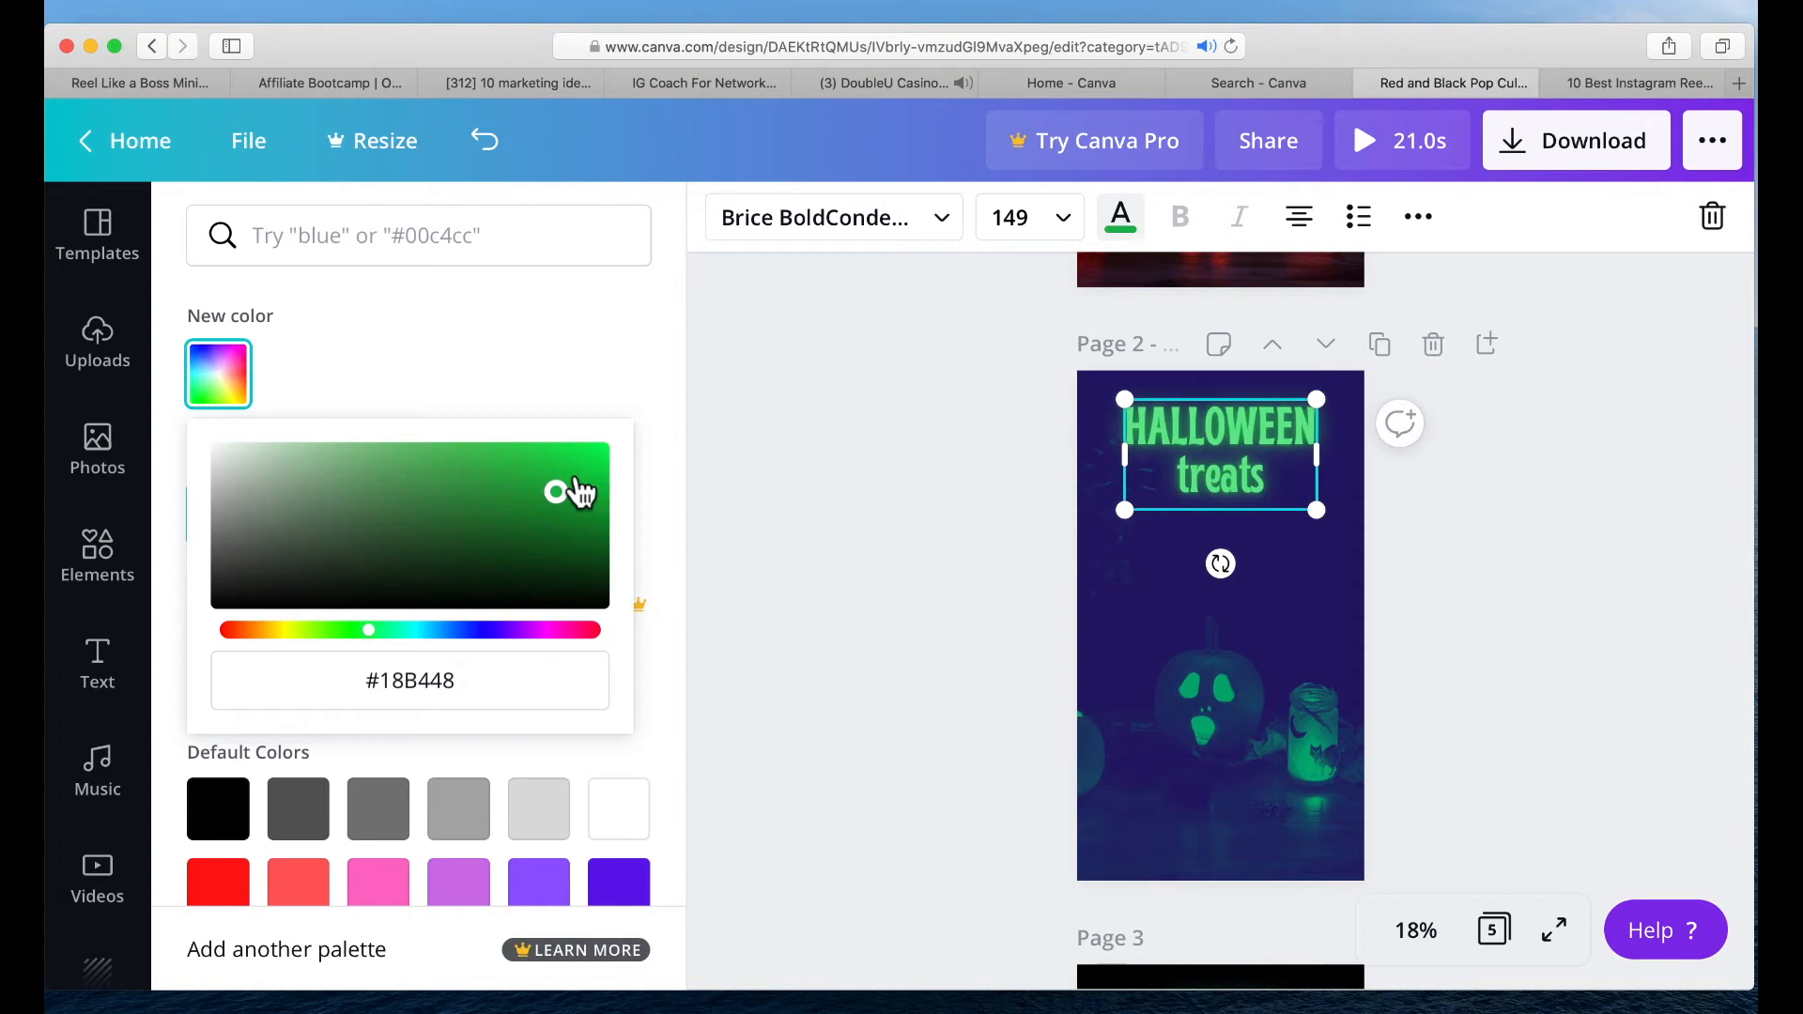
key("Escape")
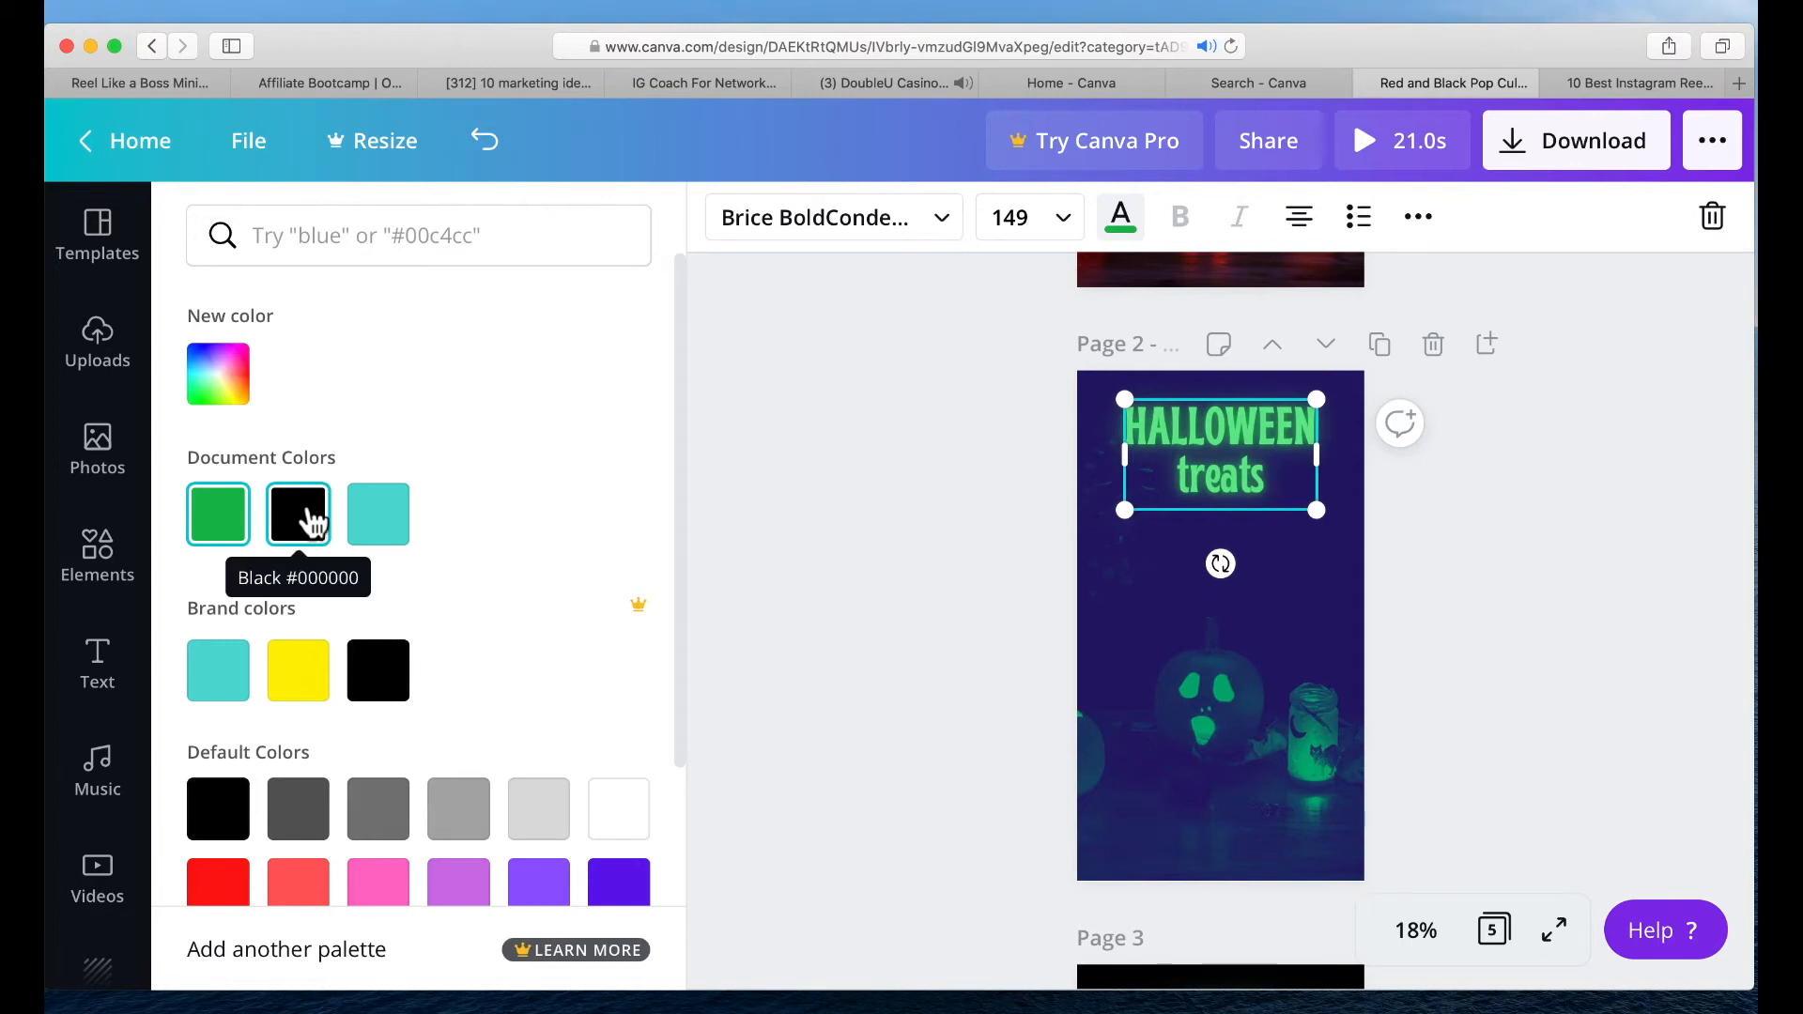
left_click(378, 519)
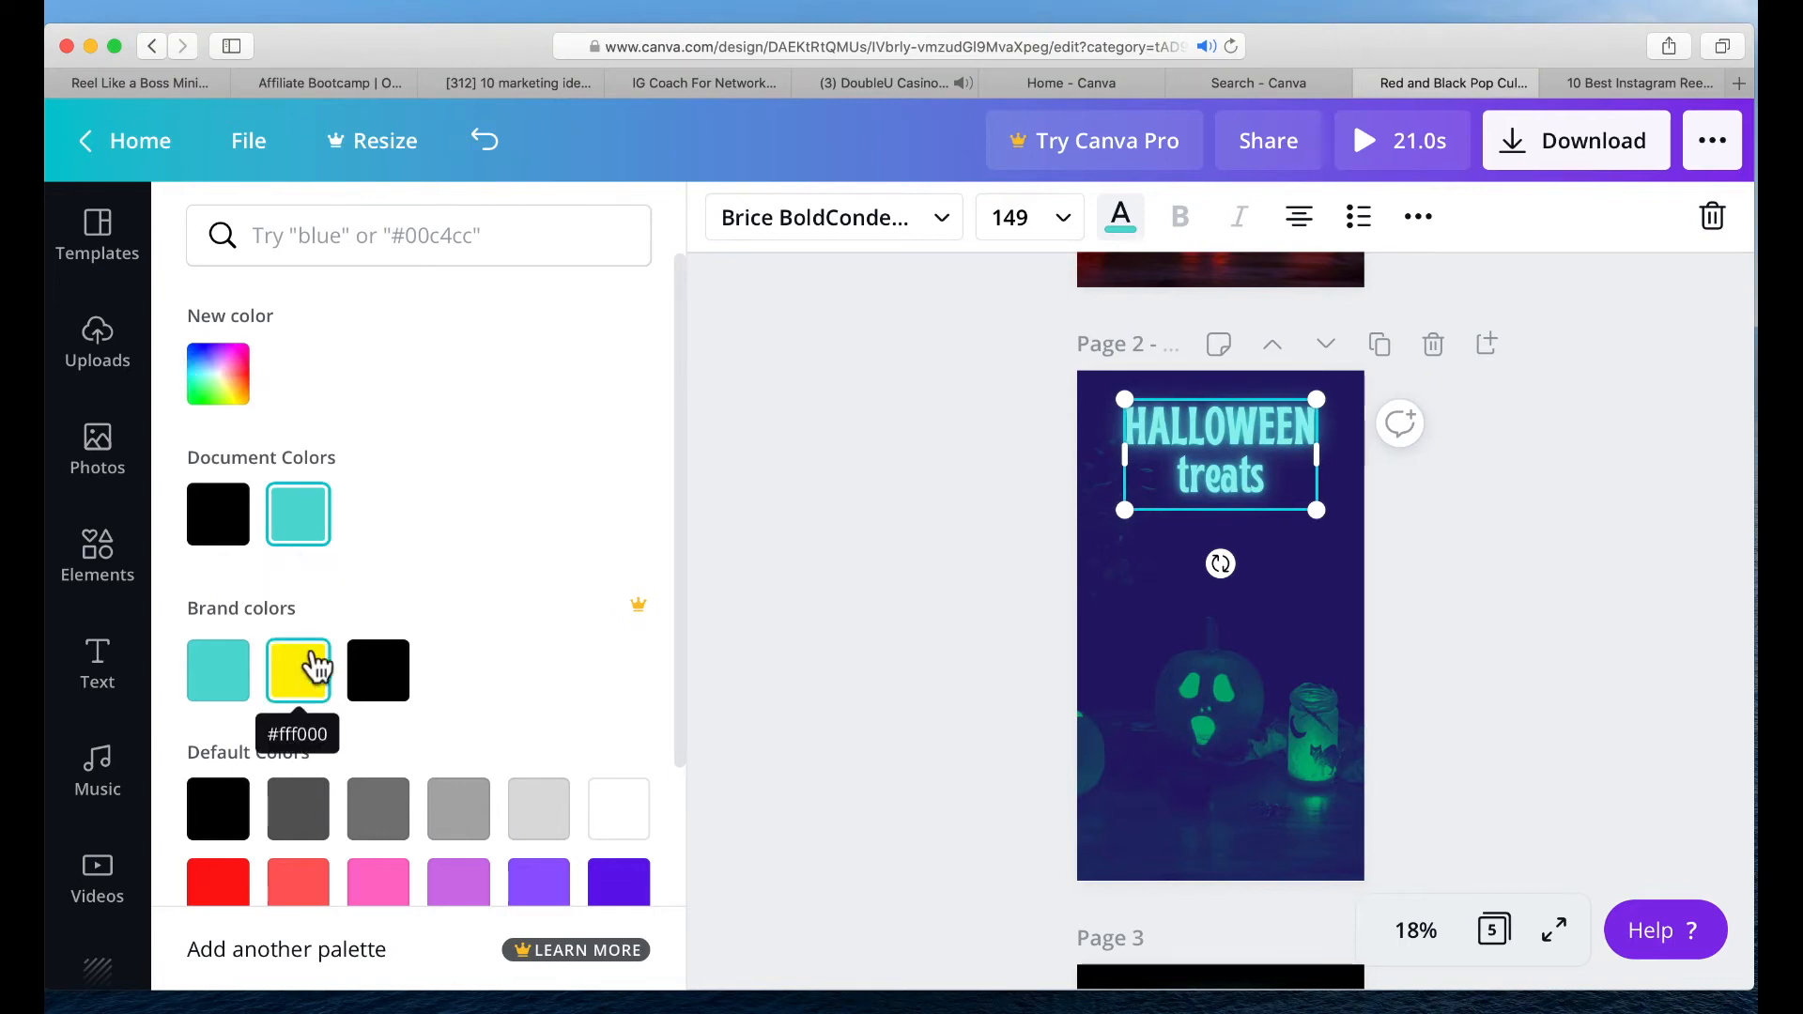
- Color the "HALLOWEEN treats" heading on page 2 with the yellow brand color #fff000
left_click(1124, 218)
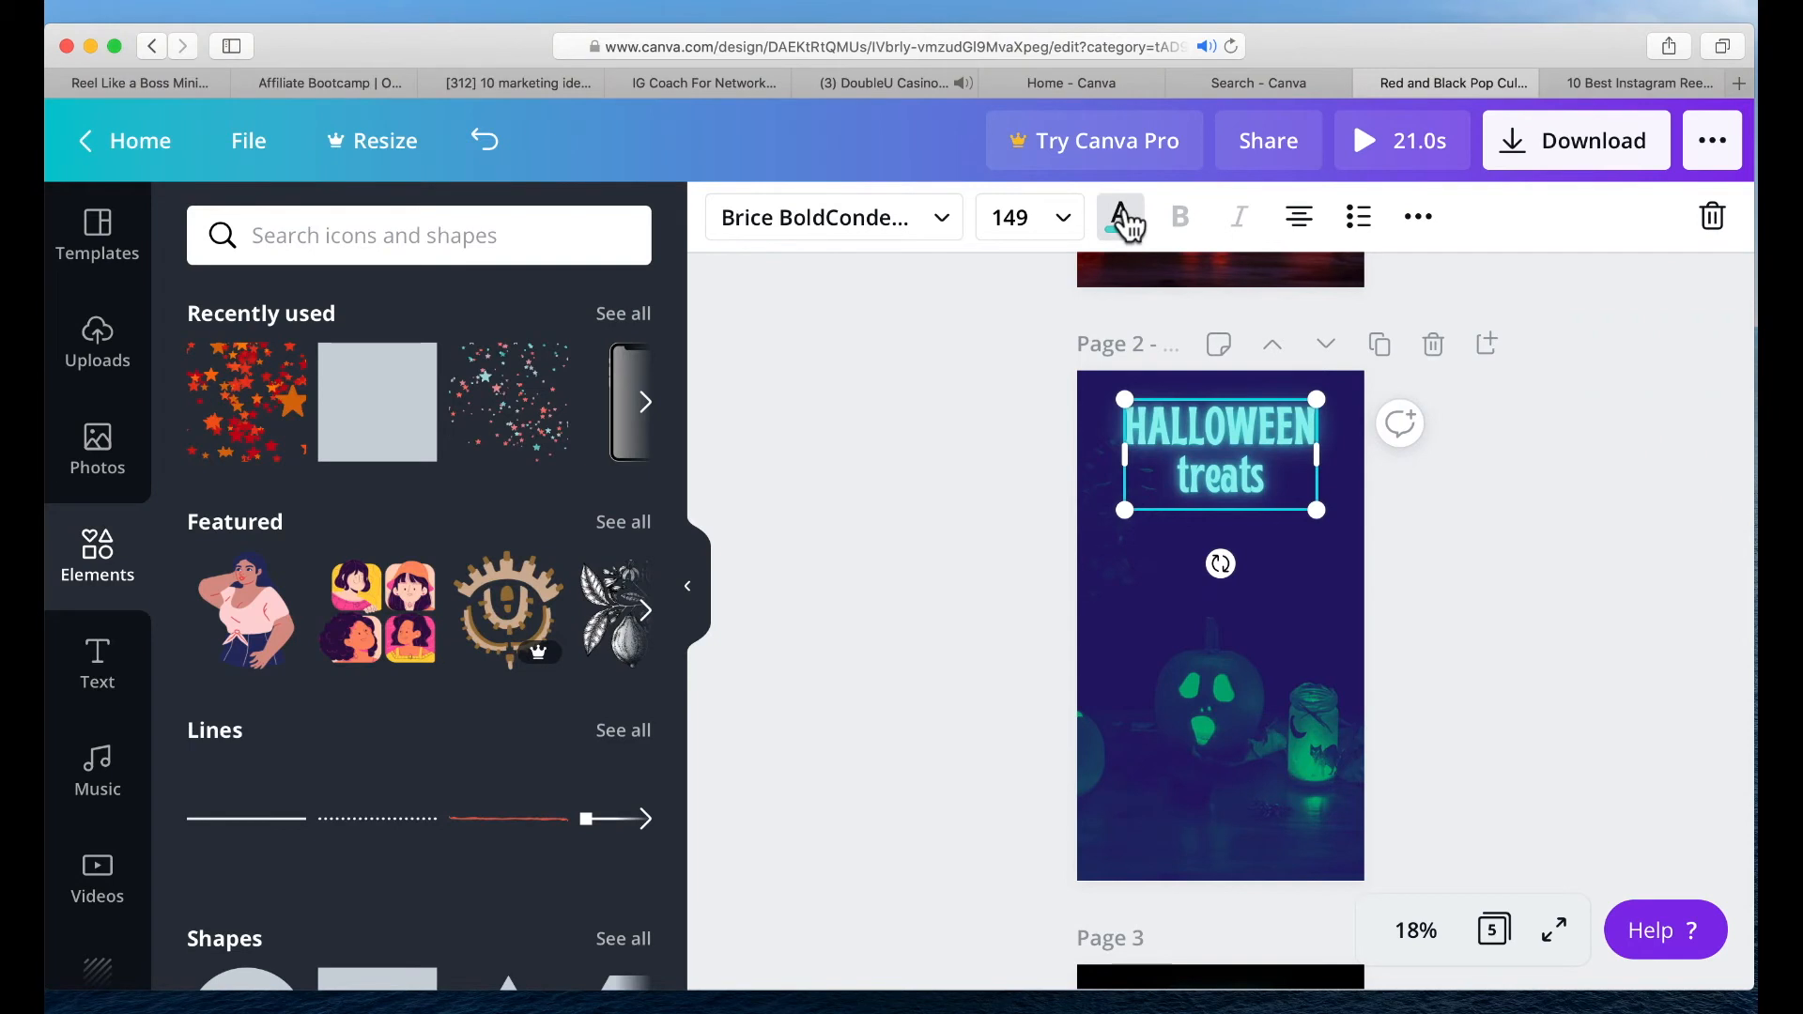
left_click(1125, 220)
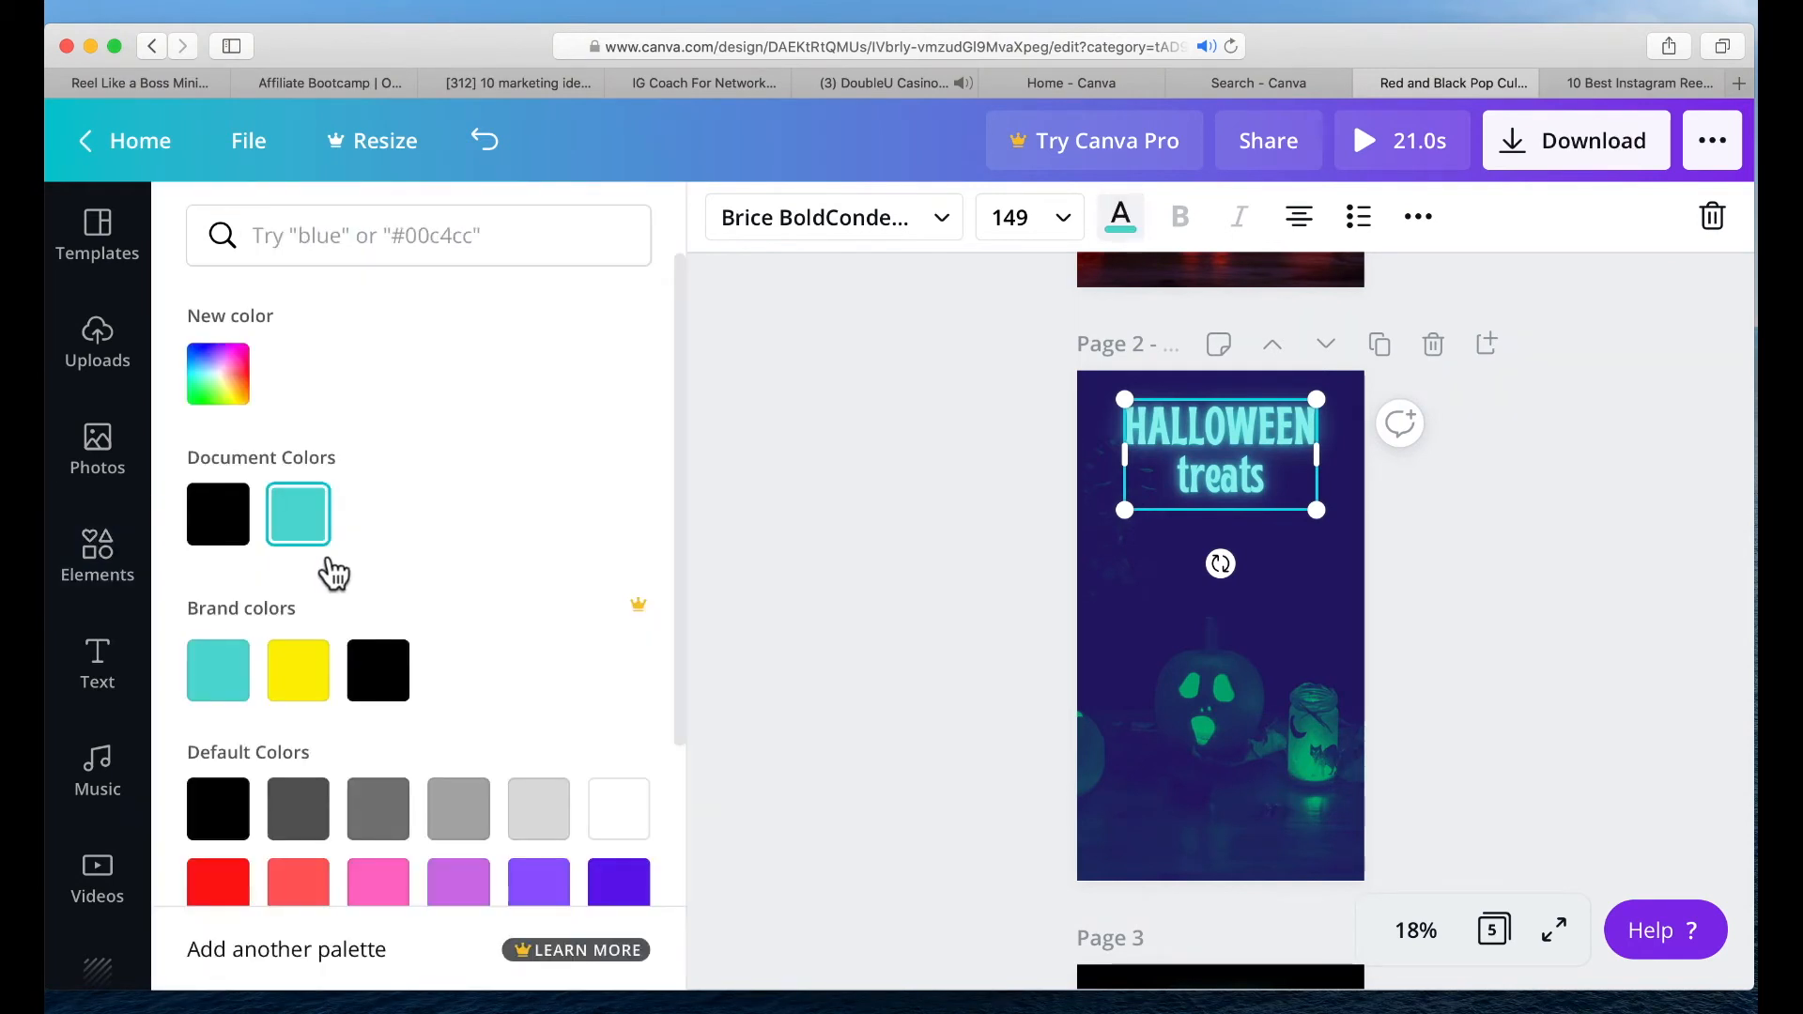
left_click(312, 676)
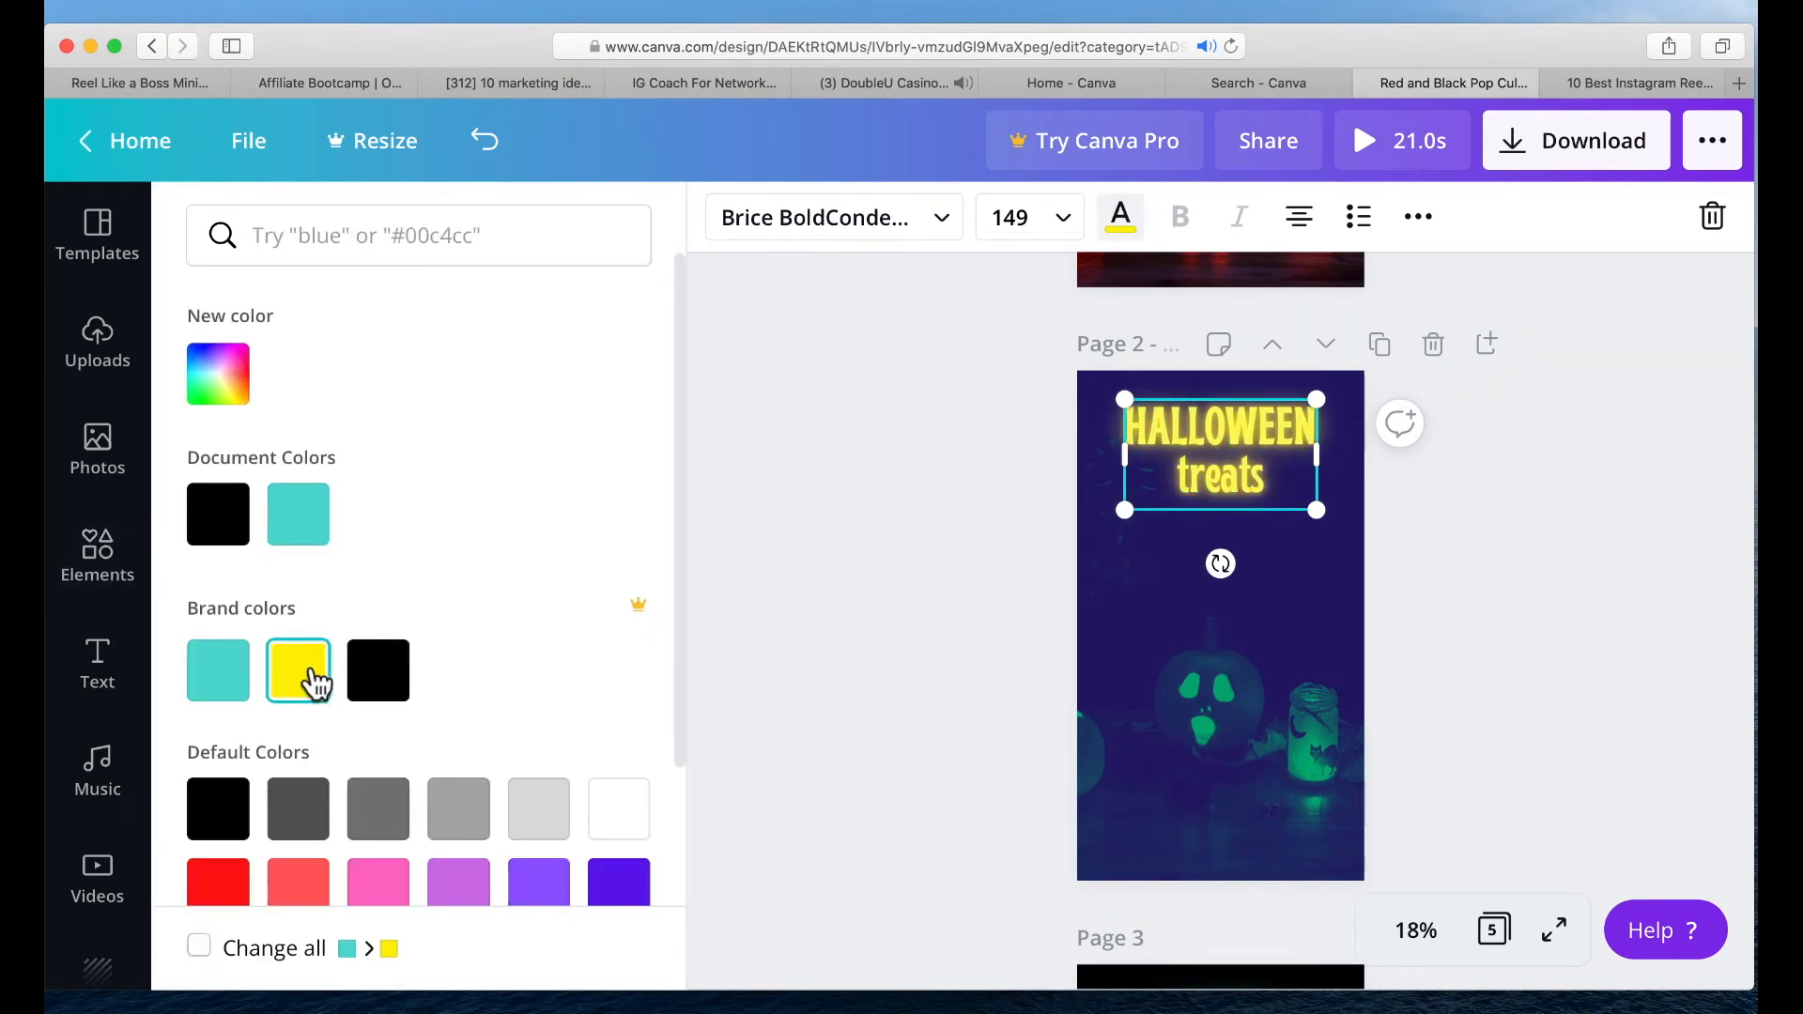
- Search the music library for "scary" tracks
scroll(1400, 582, "down", 1)
scroll(1401, 587, "down", 6)
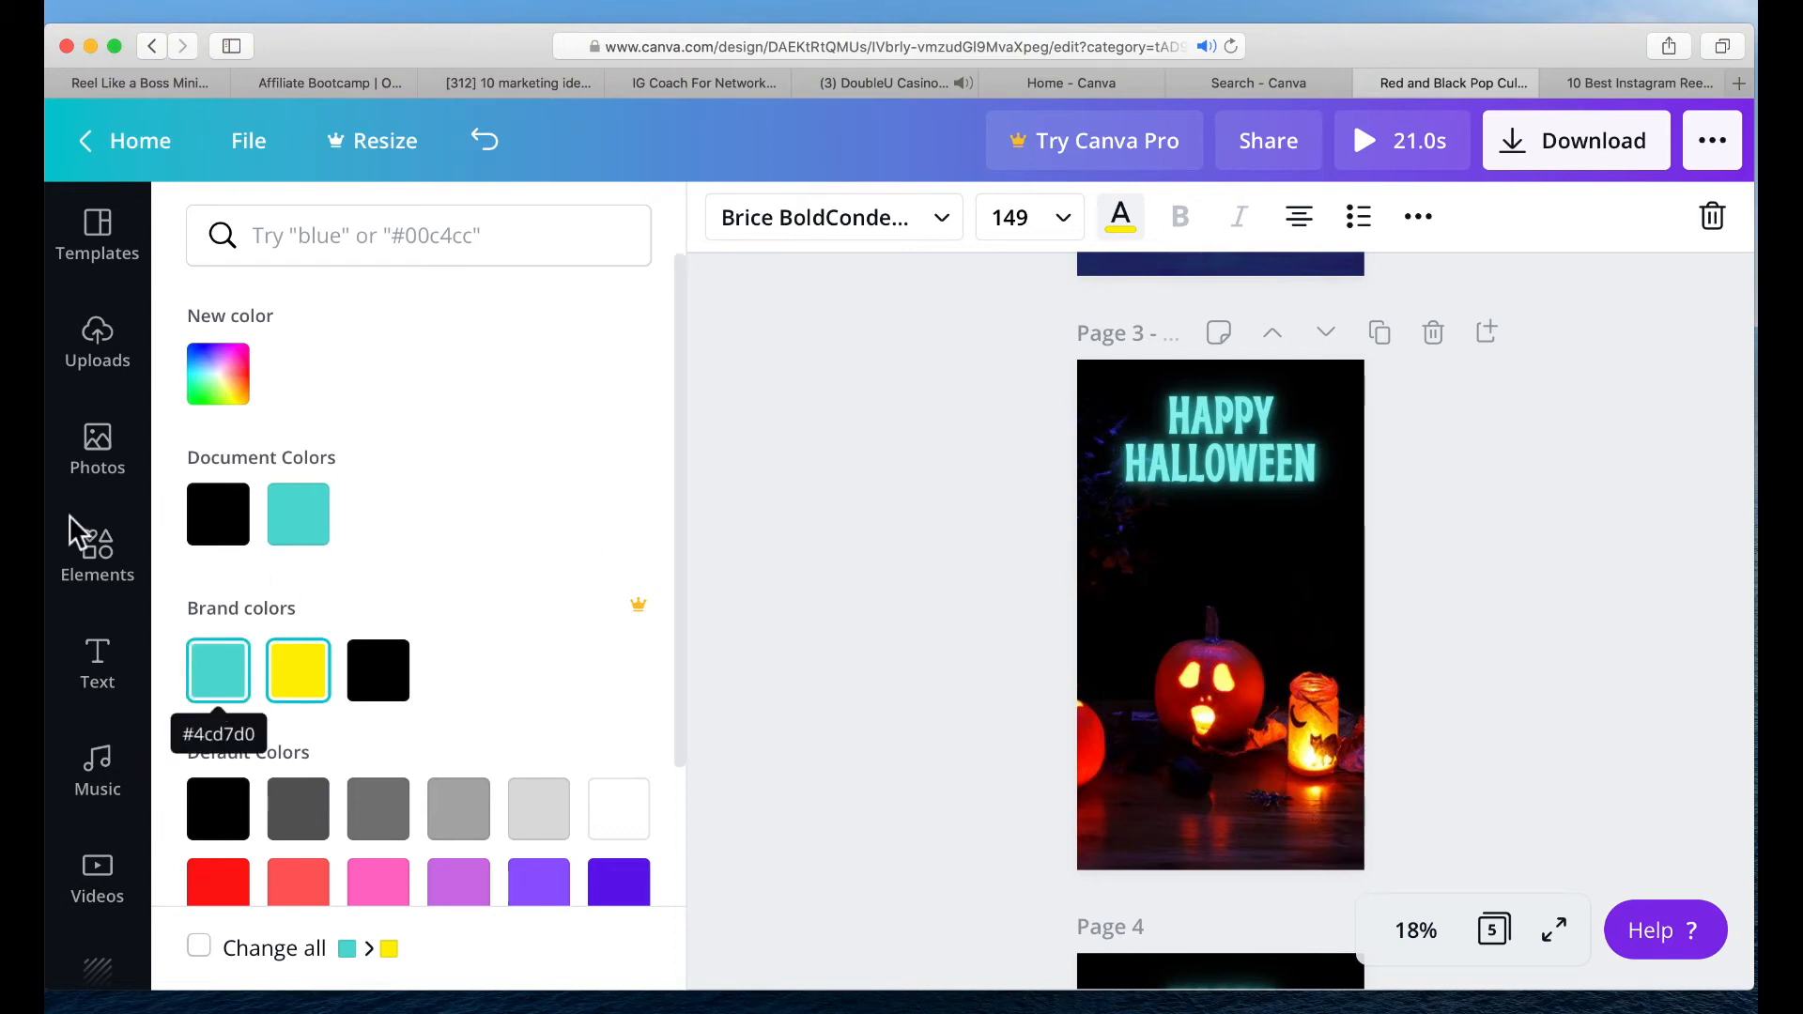
scroll(79, 552, "down", 3)
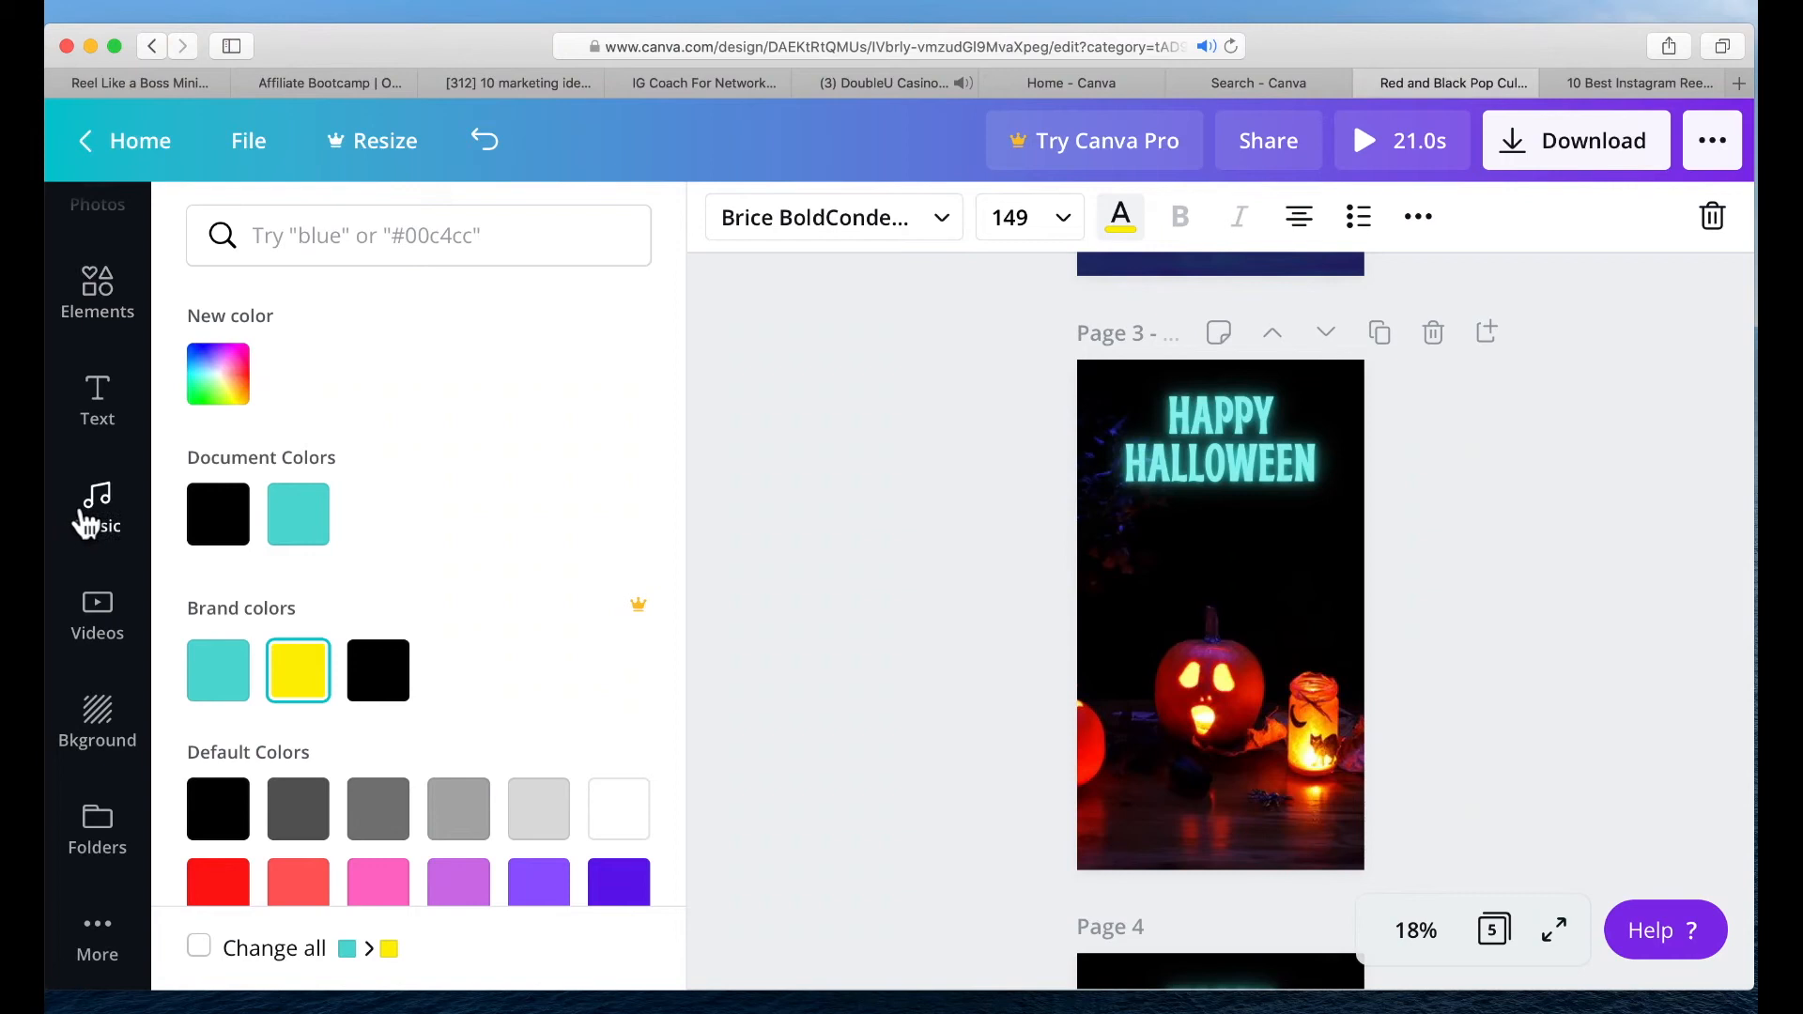
left_click(93, 517)
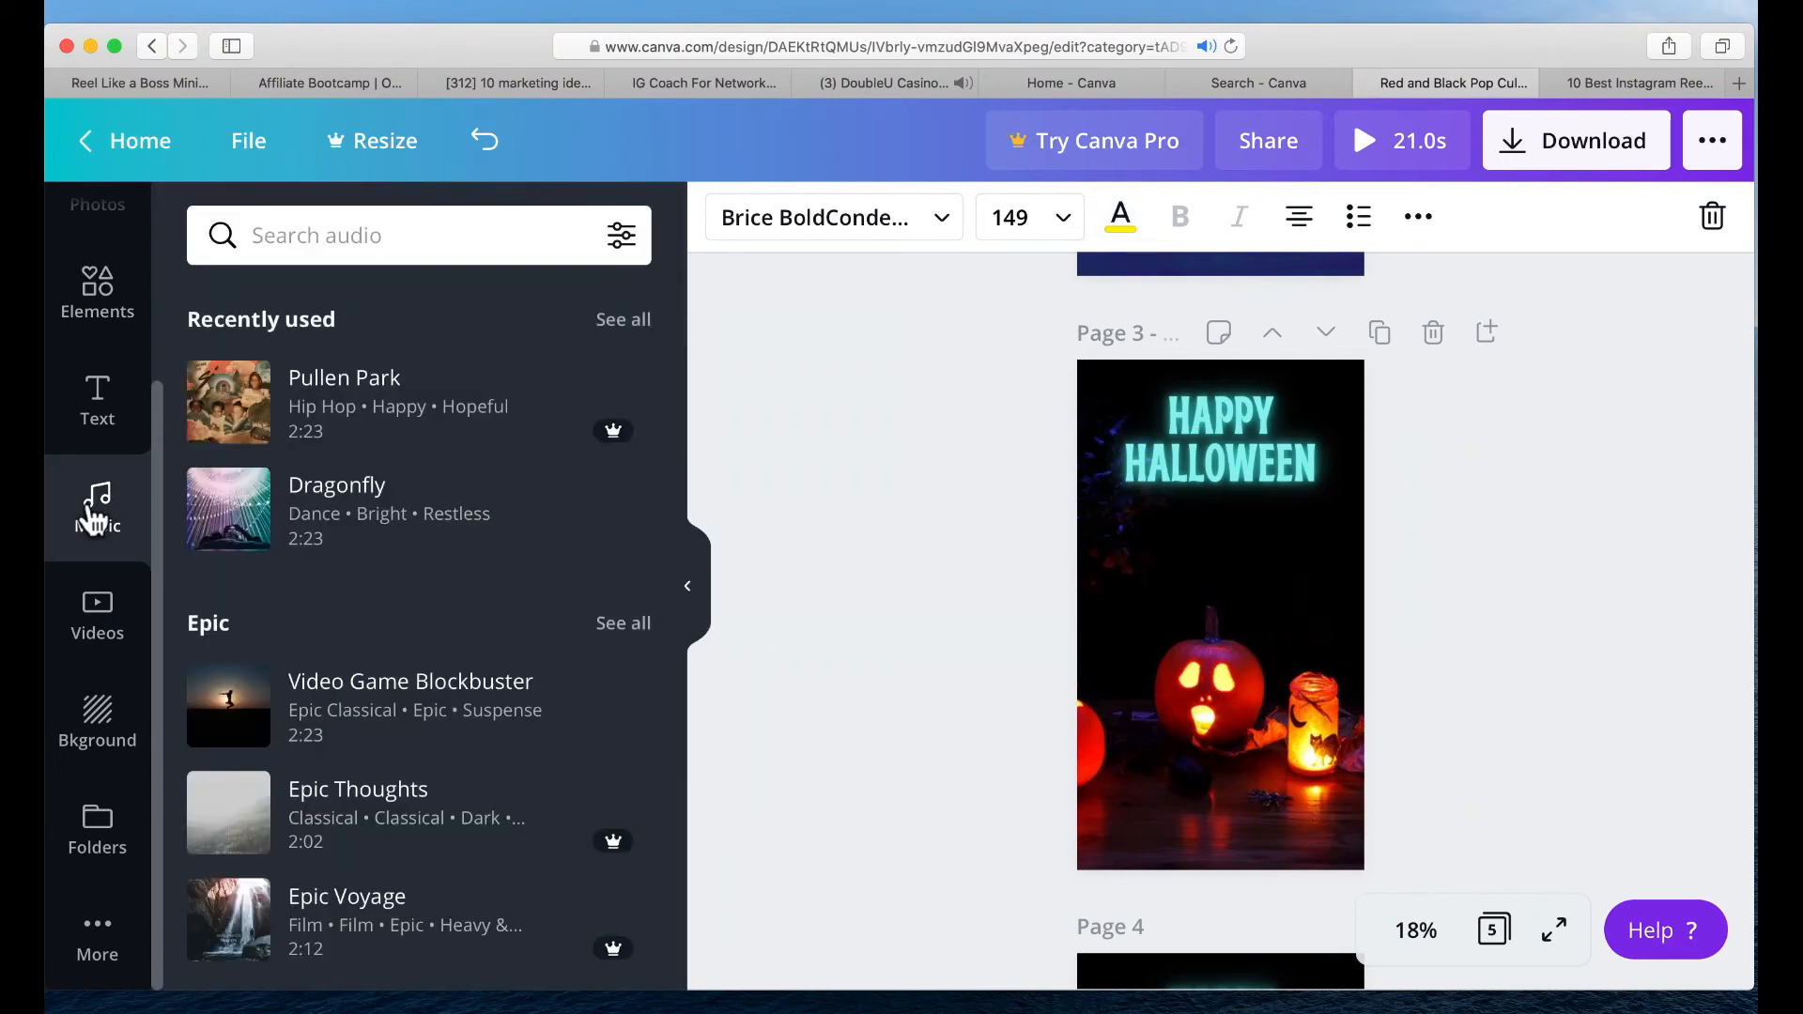
left_click(409, 251)
type("scar")
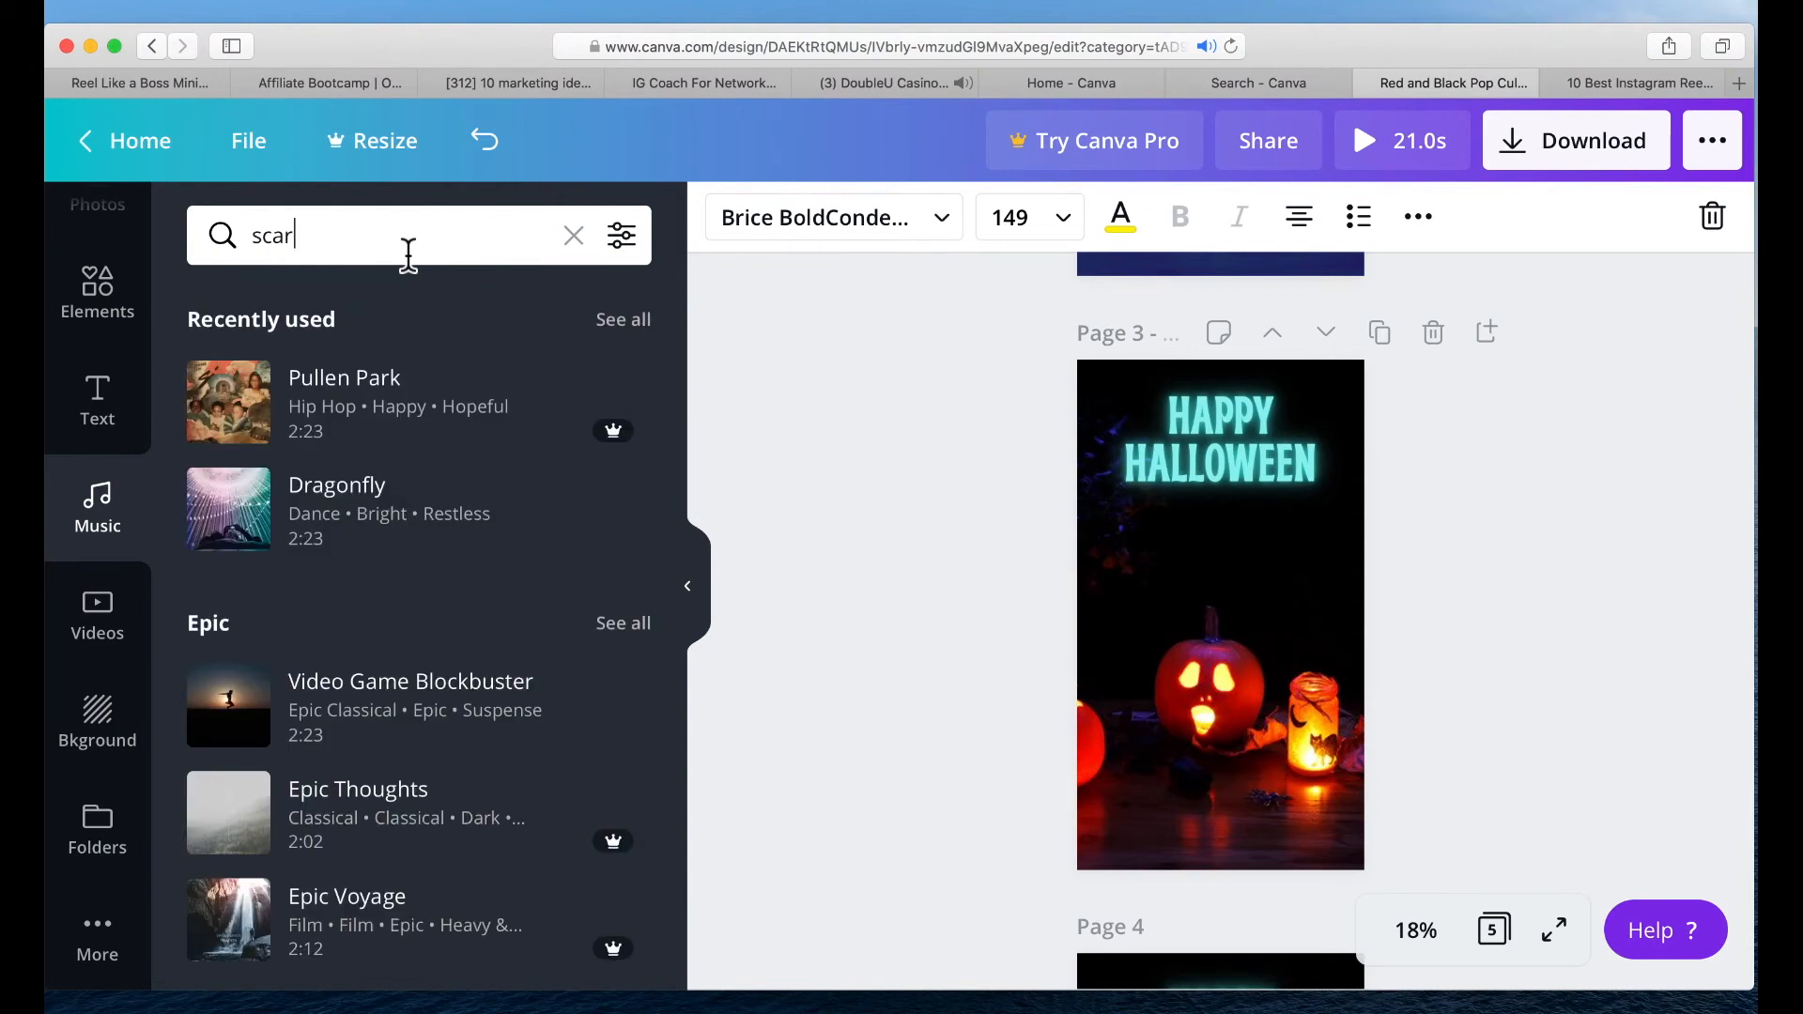
type("y")
key("Return")
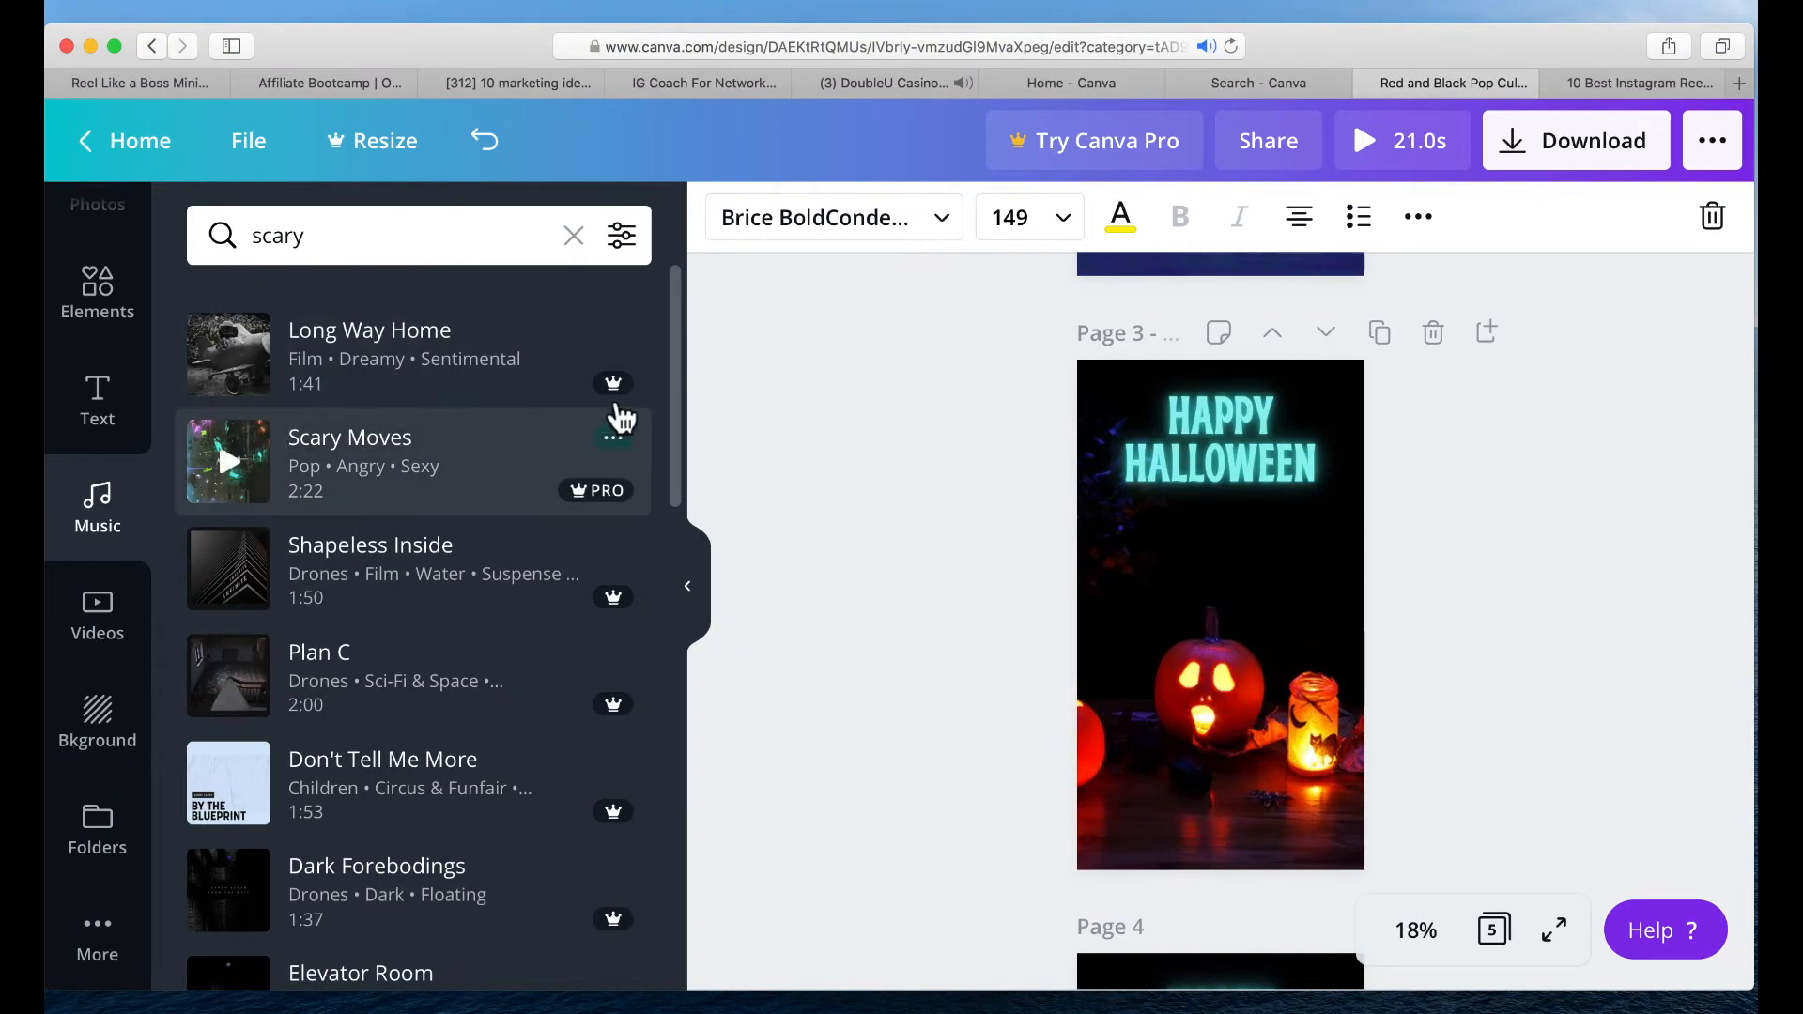
- Check the Pro pricing note on the Long Way Home track and listen to a preview of Scary Moves
mouse_move(616, 385)
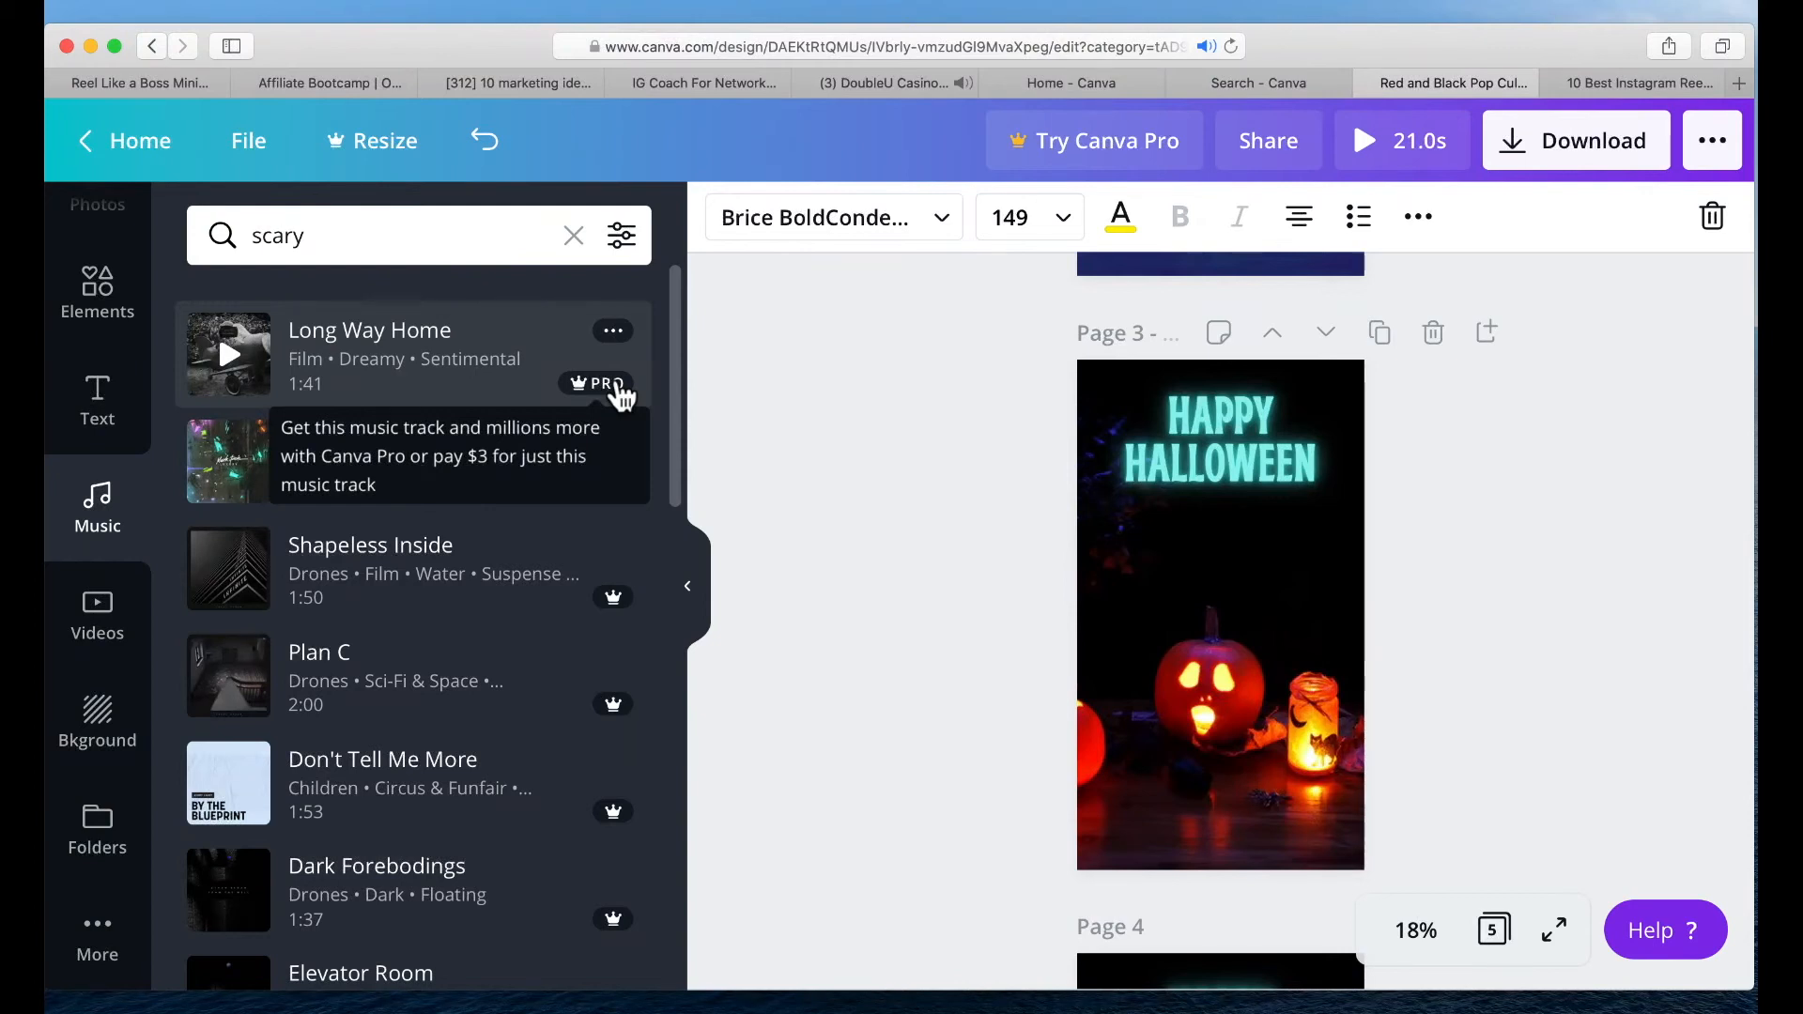
left_click(233, 469)
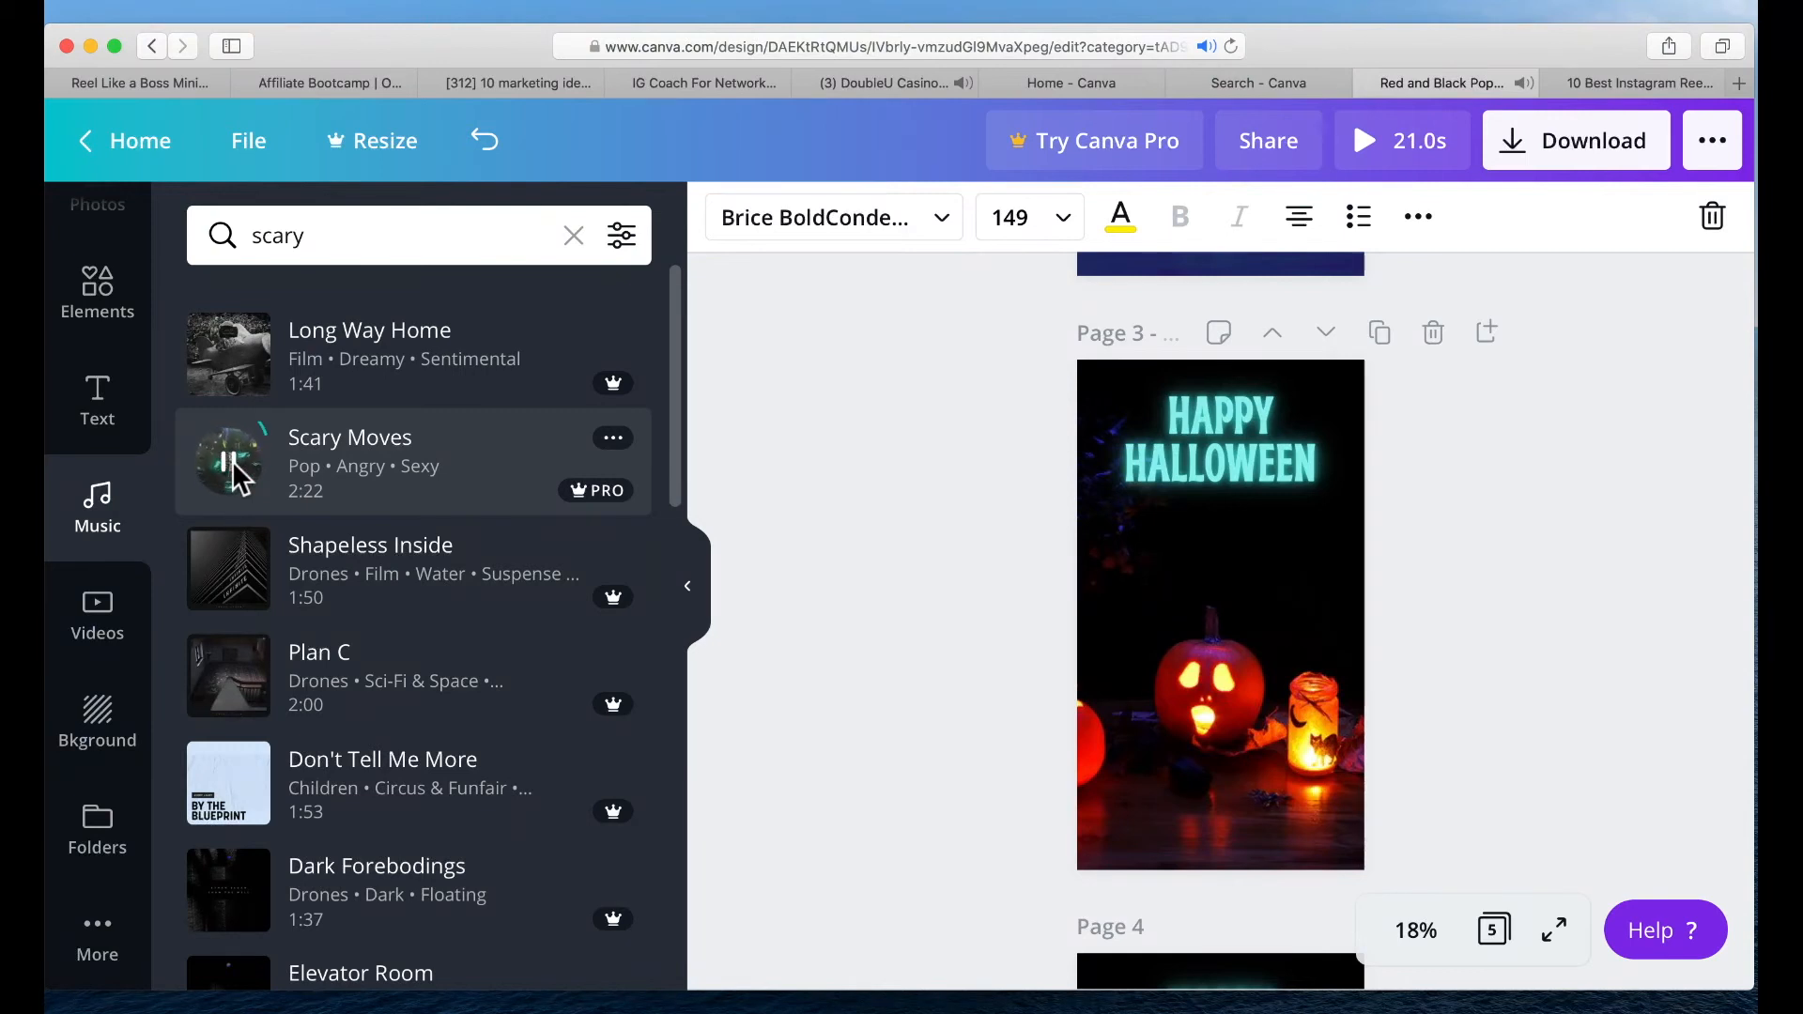
left_click(233, 462)
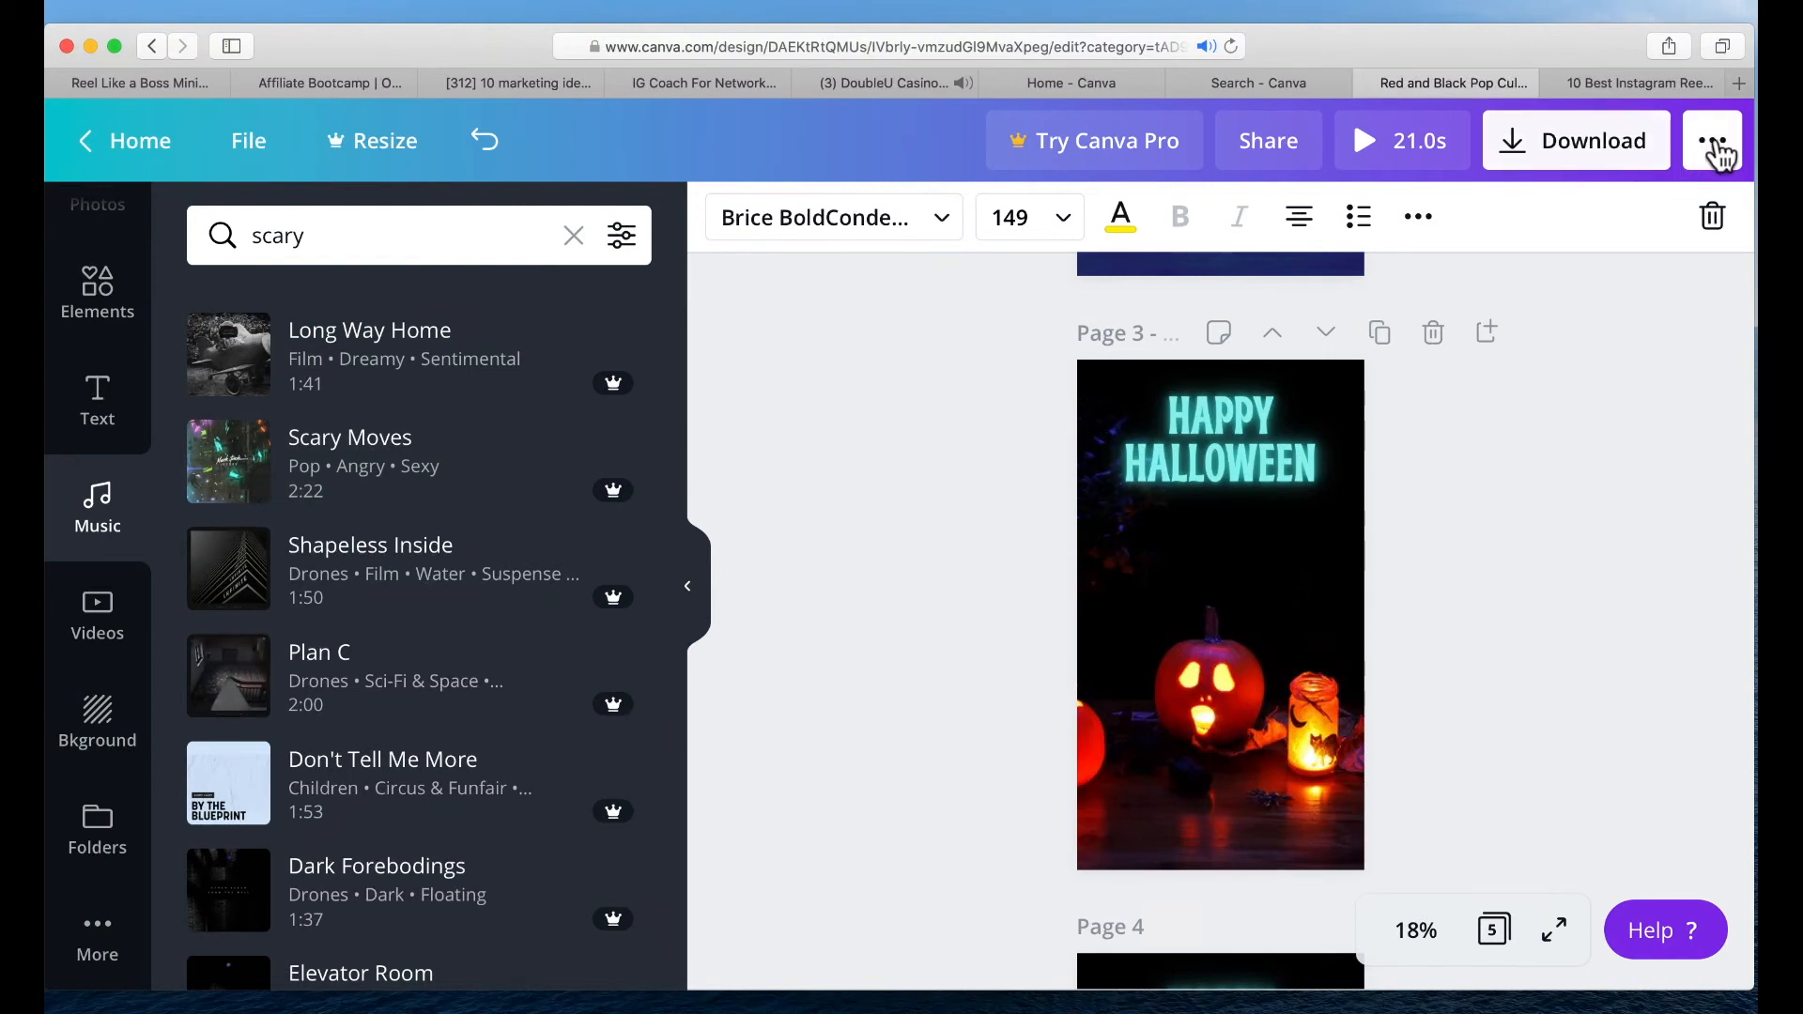
- Review the available download file types, try GIF, and leave the download settings without exporting
left_click(1643, 147)
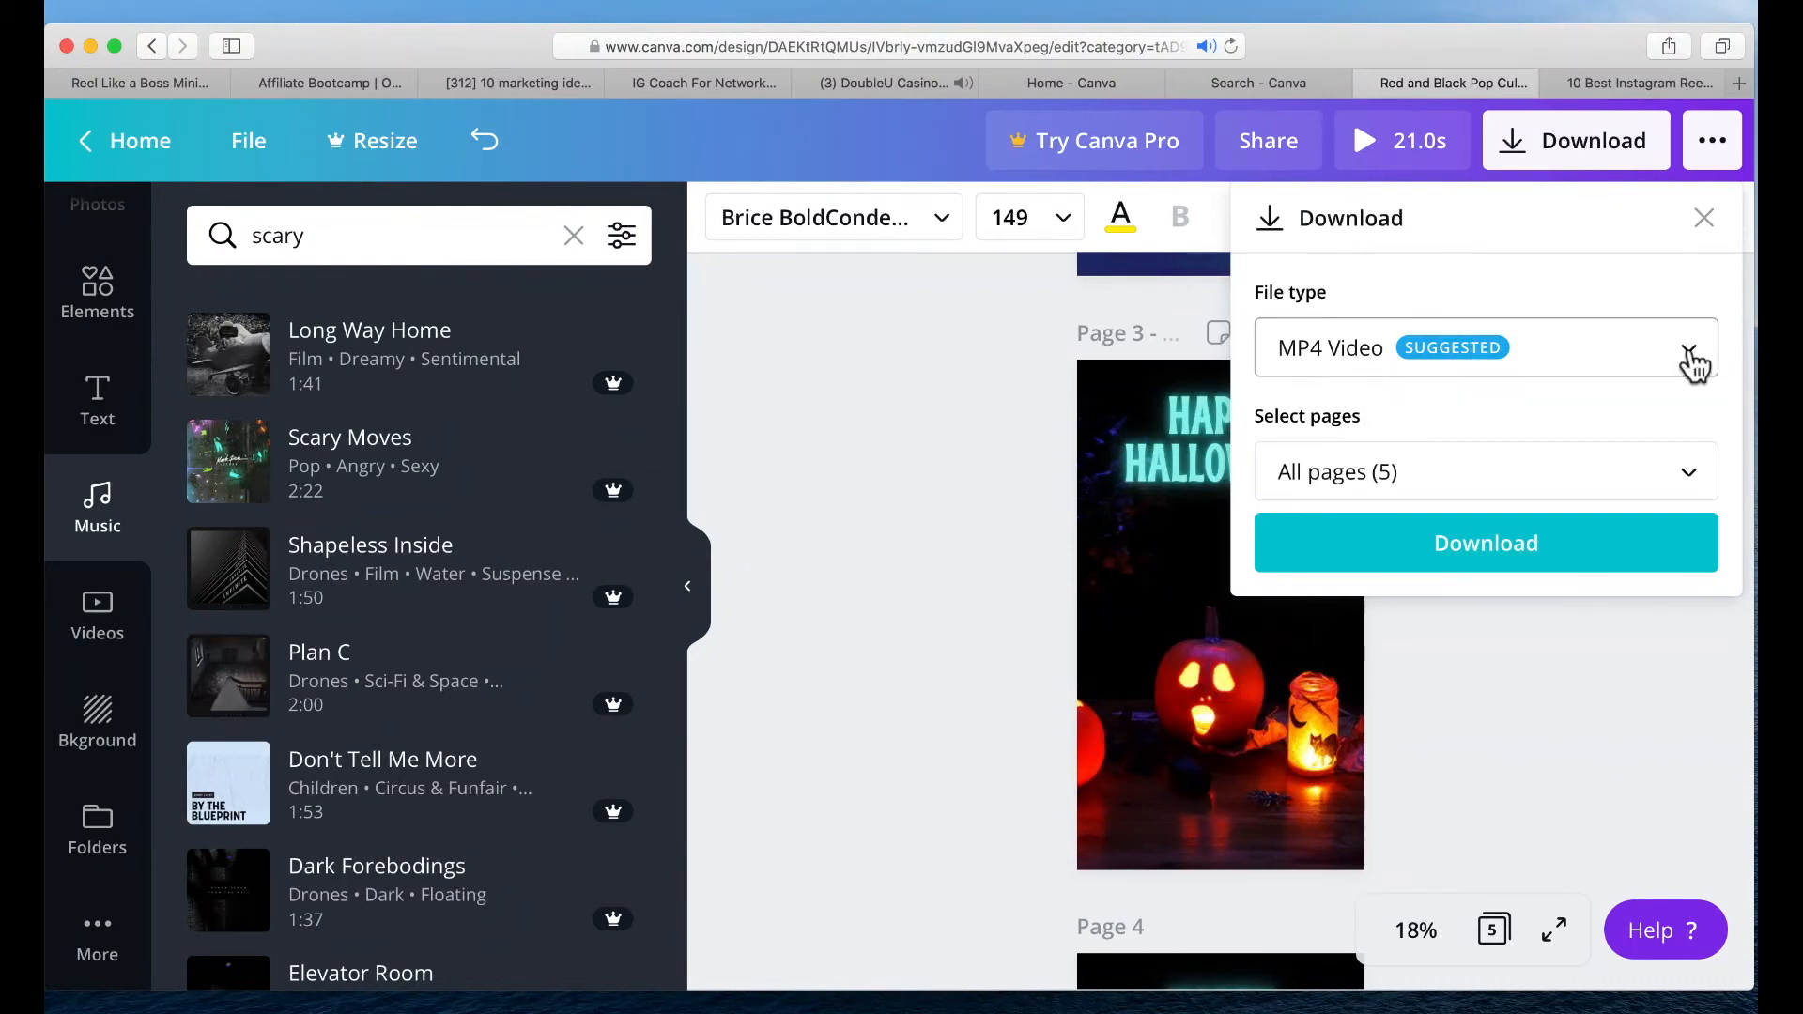
left_click(1690, 357)
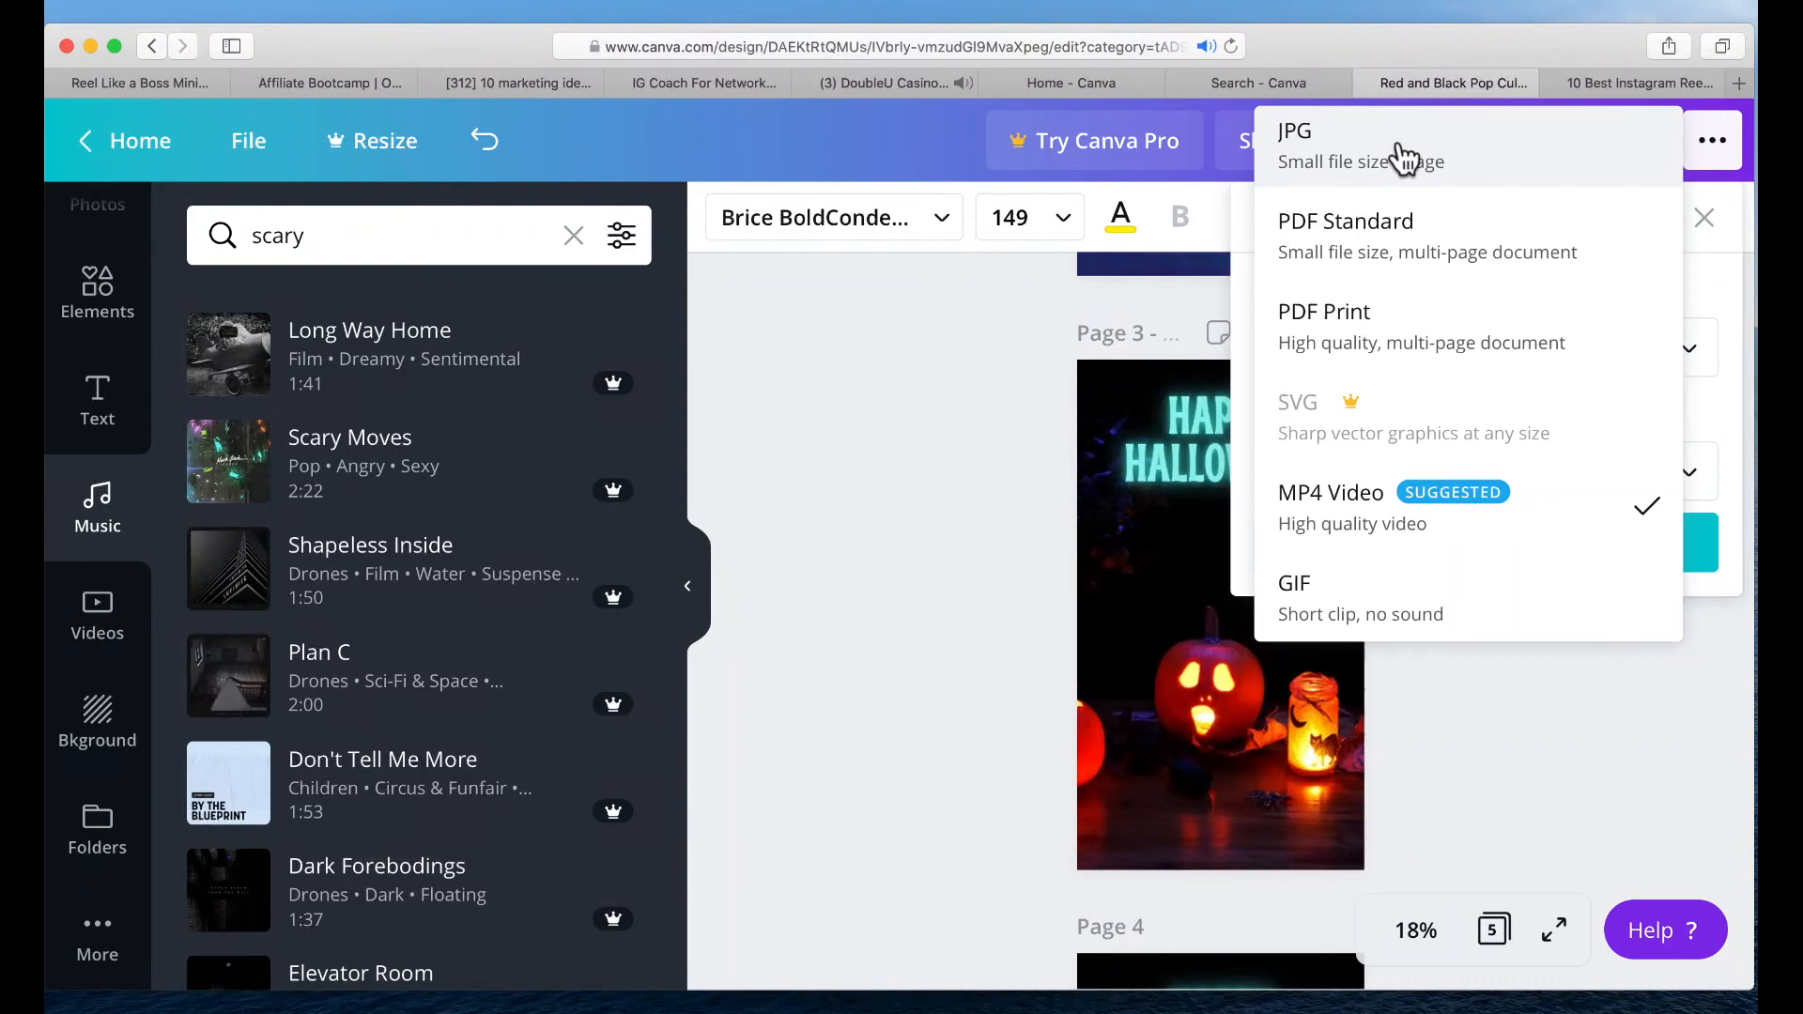
left_click(1295, 590)
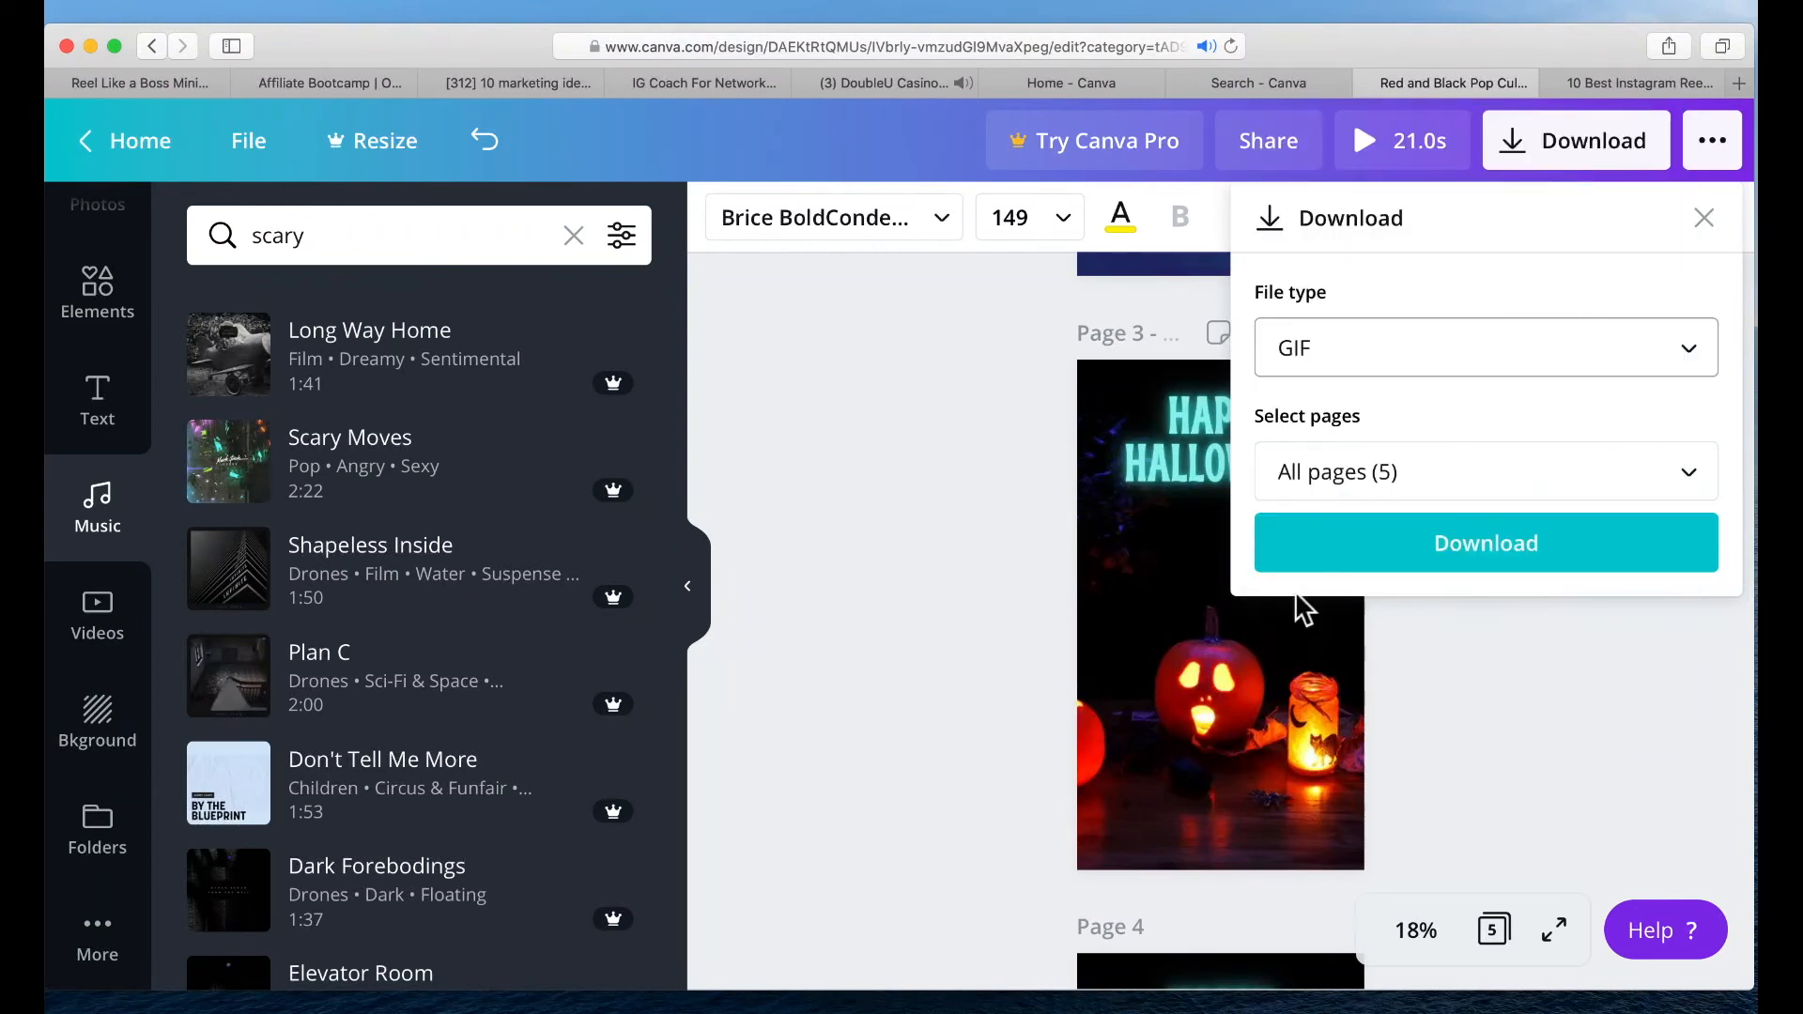
left_click(995, 419)
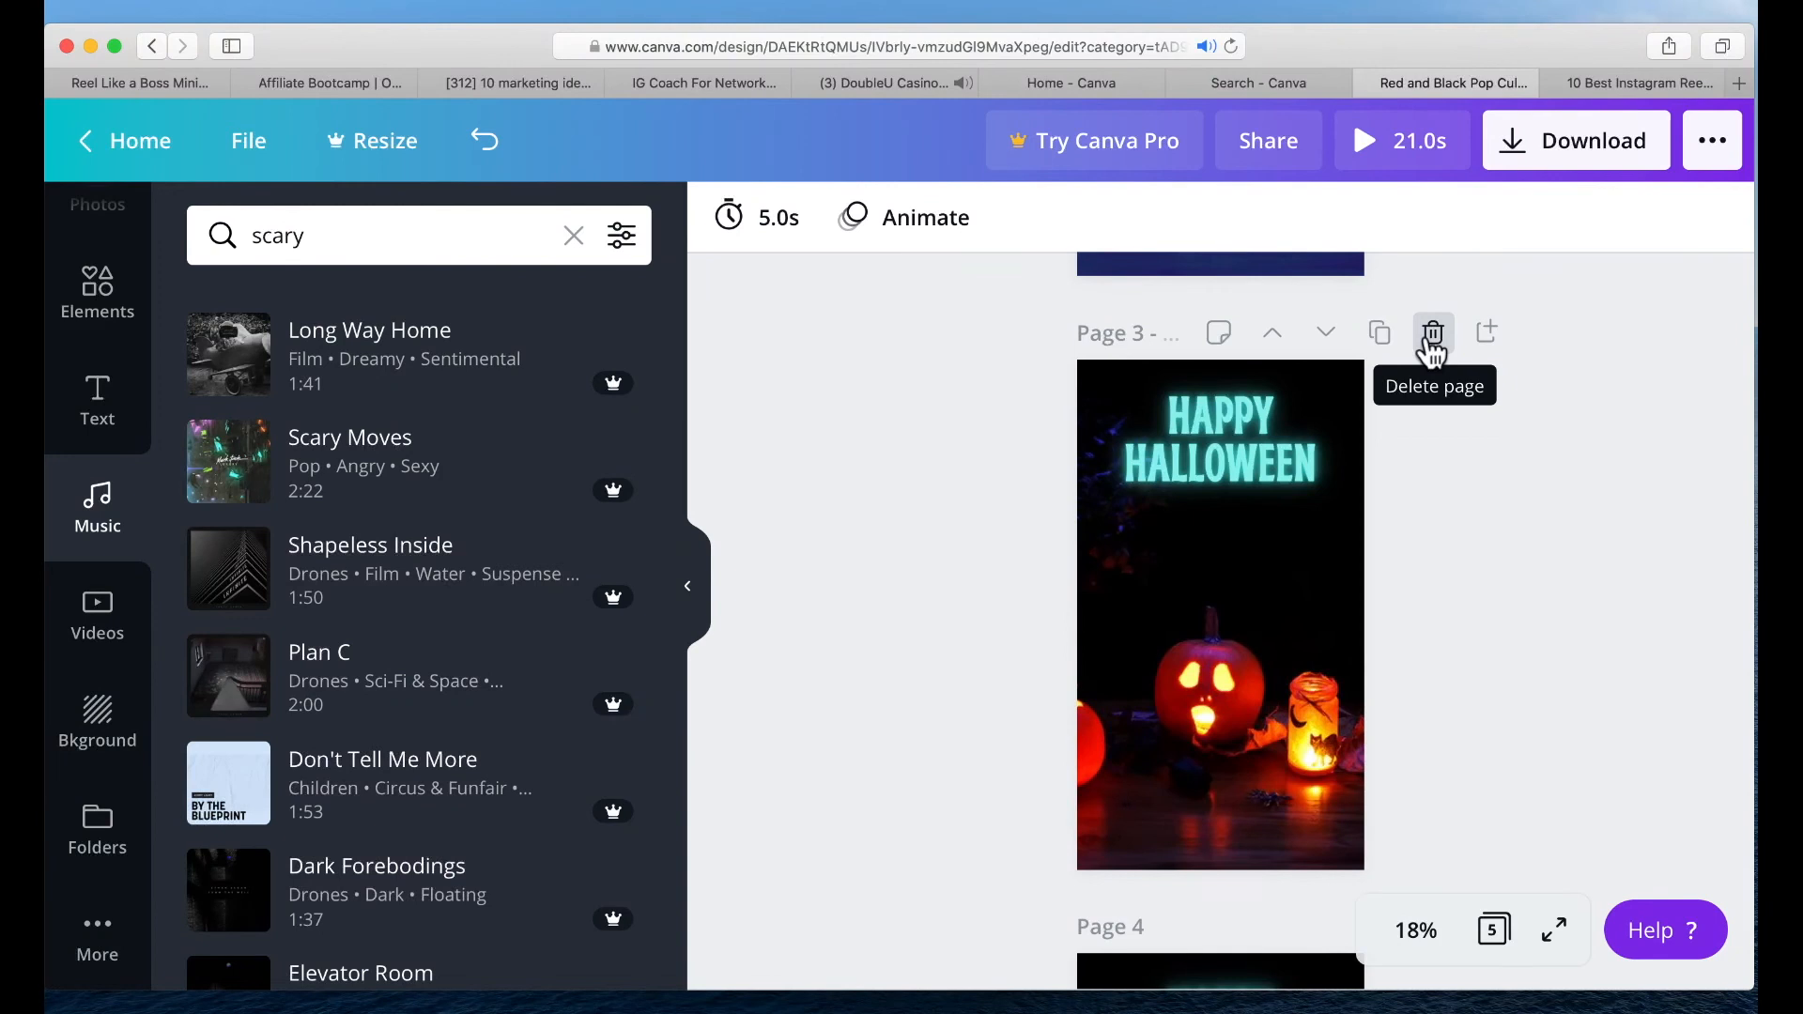
- Try the Rise and Tumble animations on page 2, and apply the Pan animation to it
scroll(1370, 530, "up", 10)
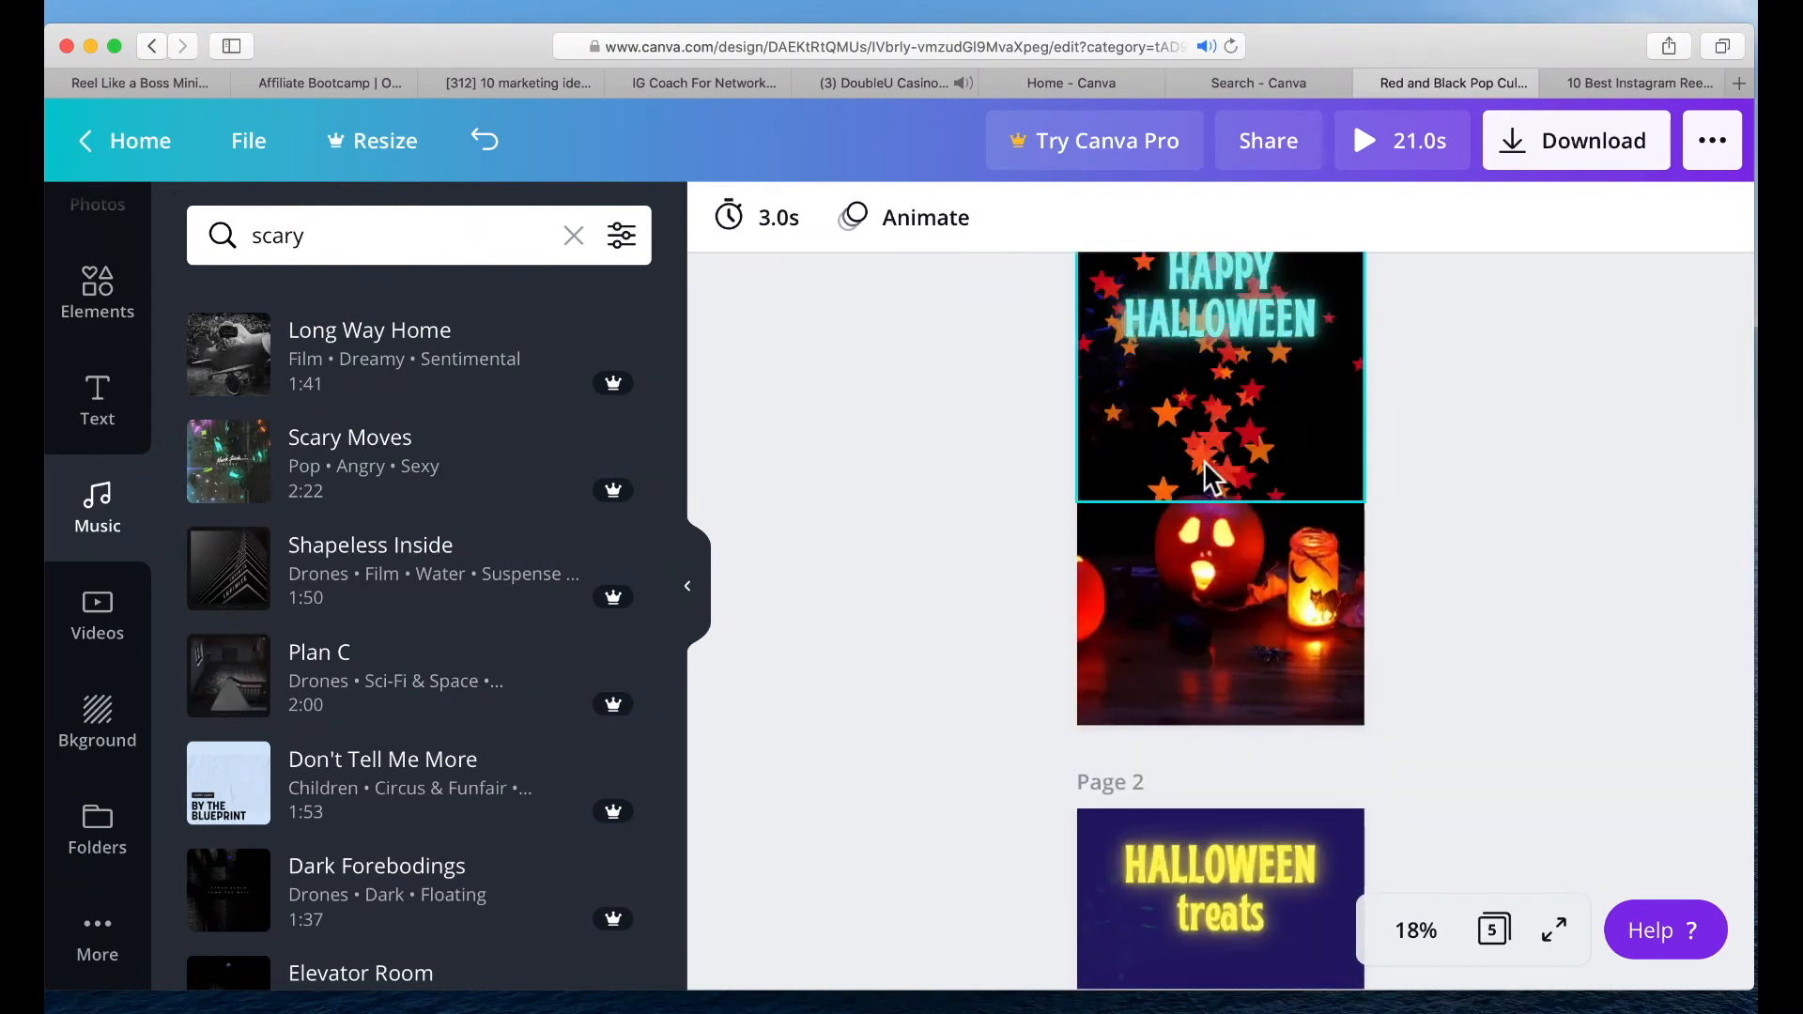
scroll(1204, 460, "down", 5)
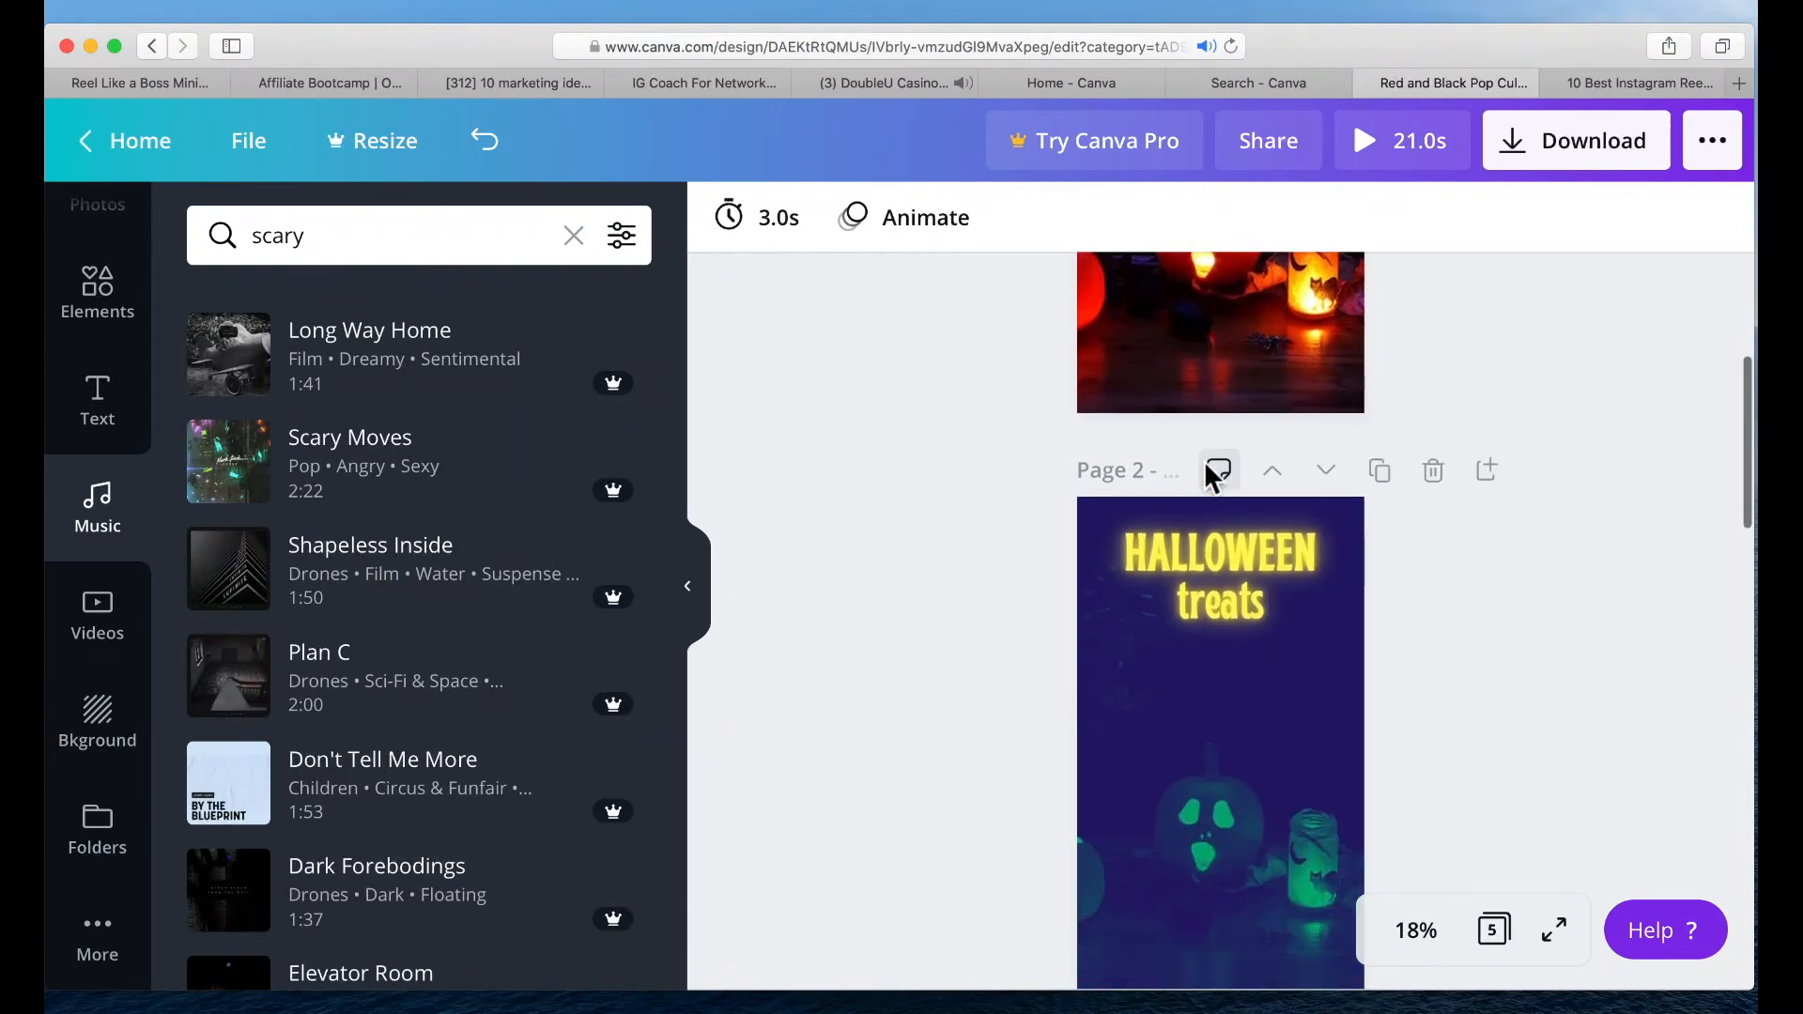
left_click(1153, 613)
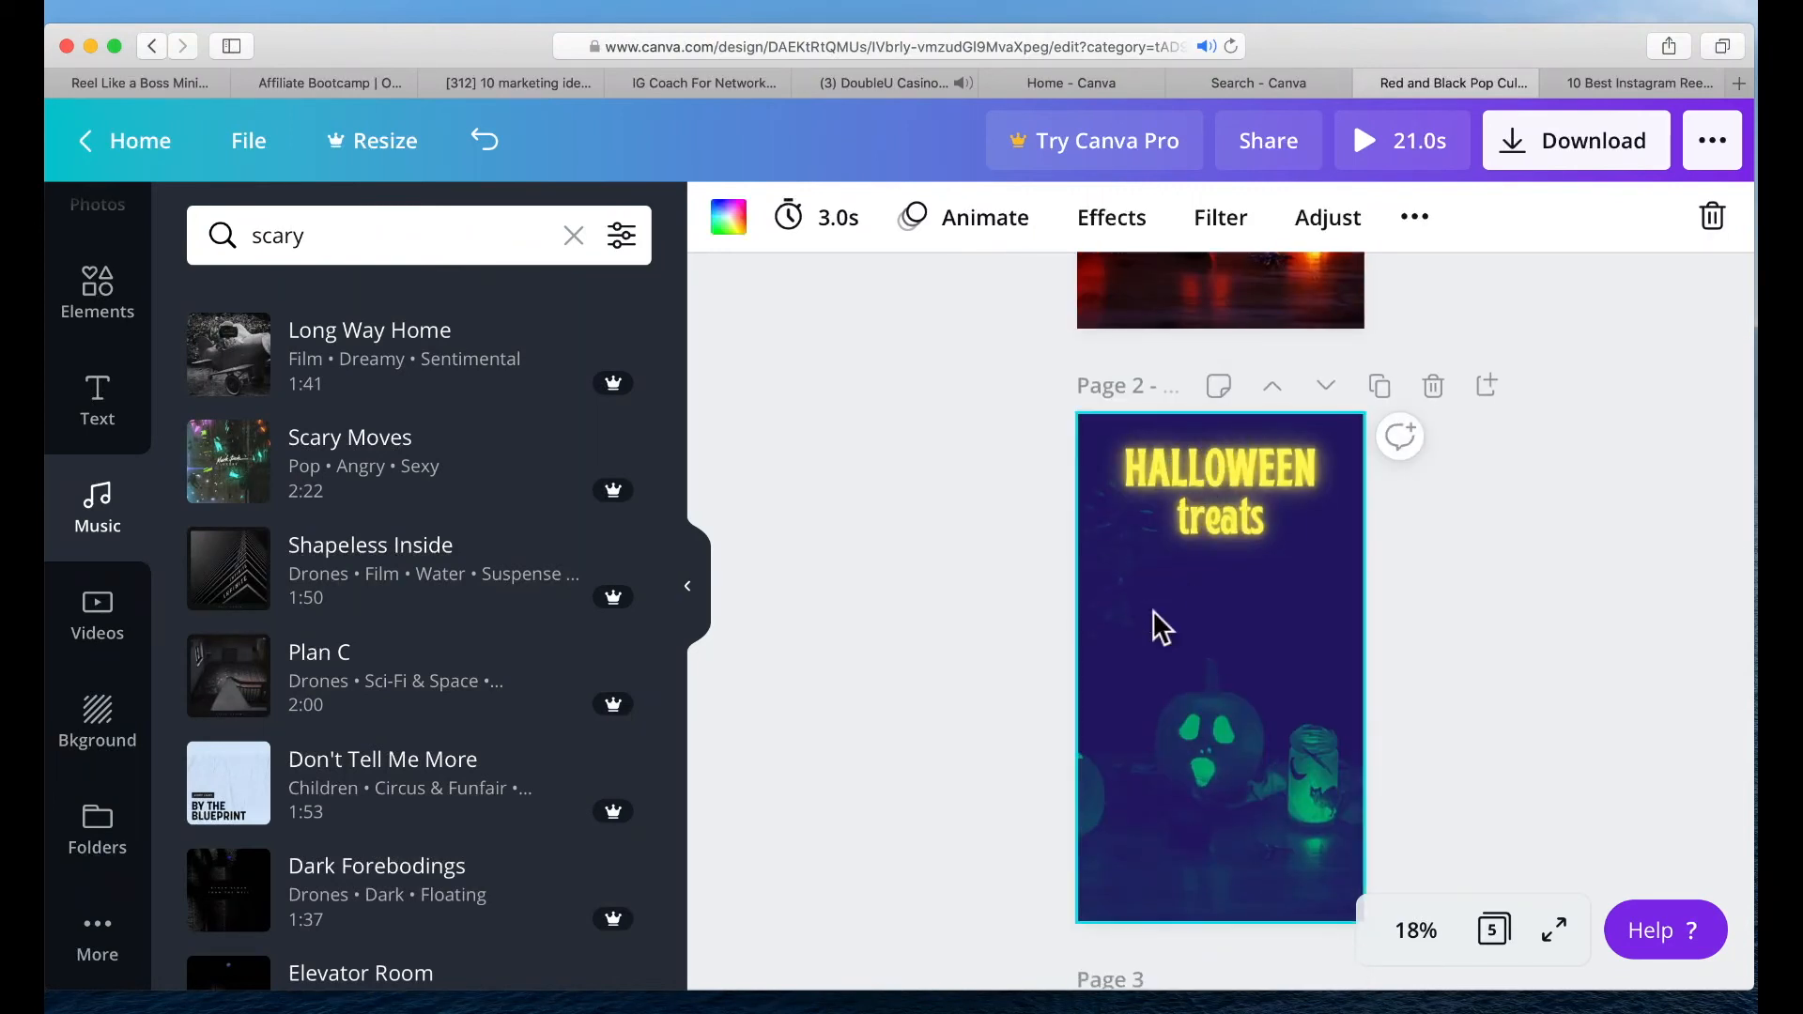
left_click(964, 218)
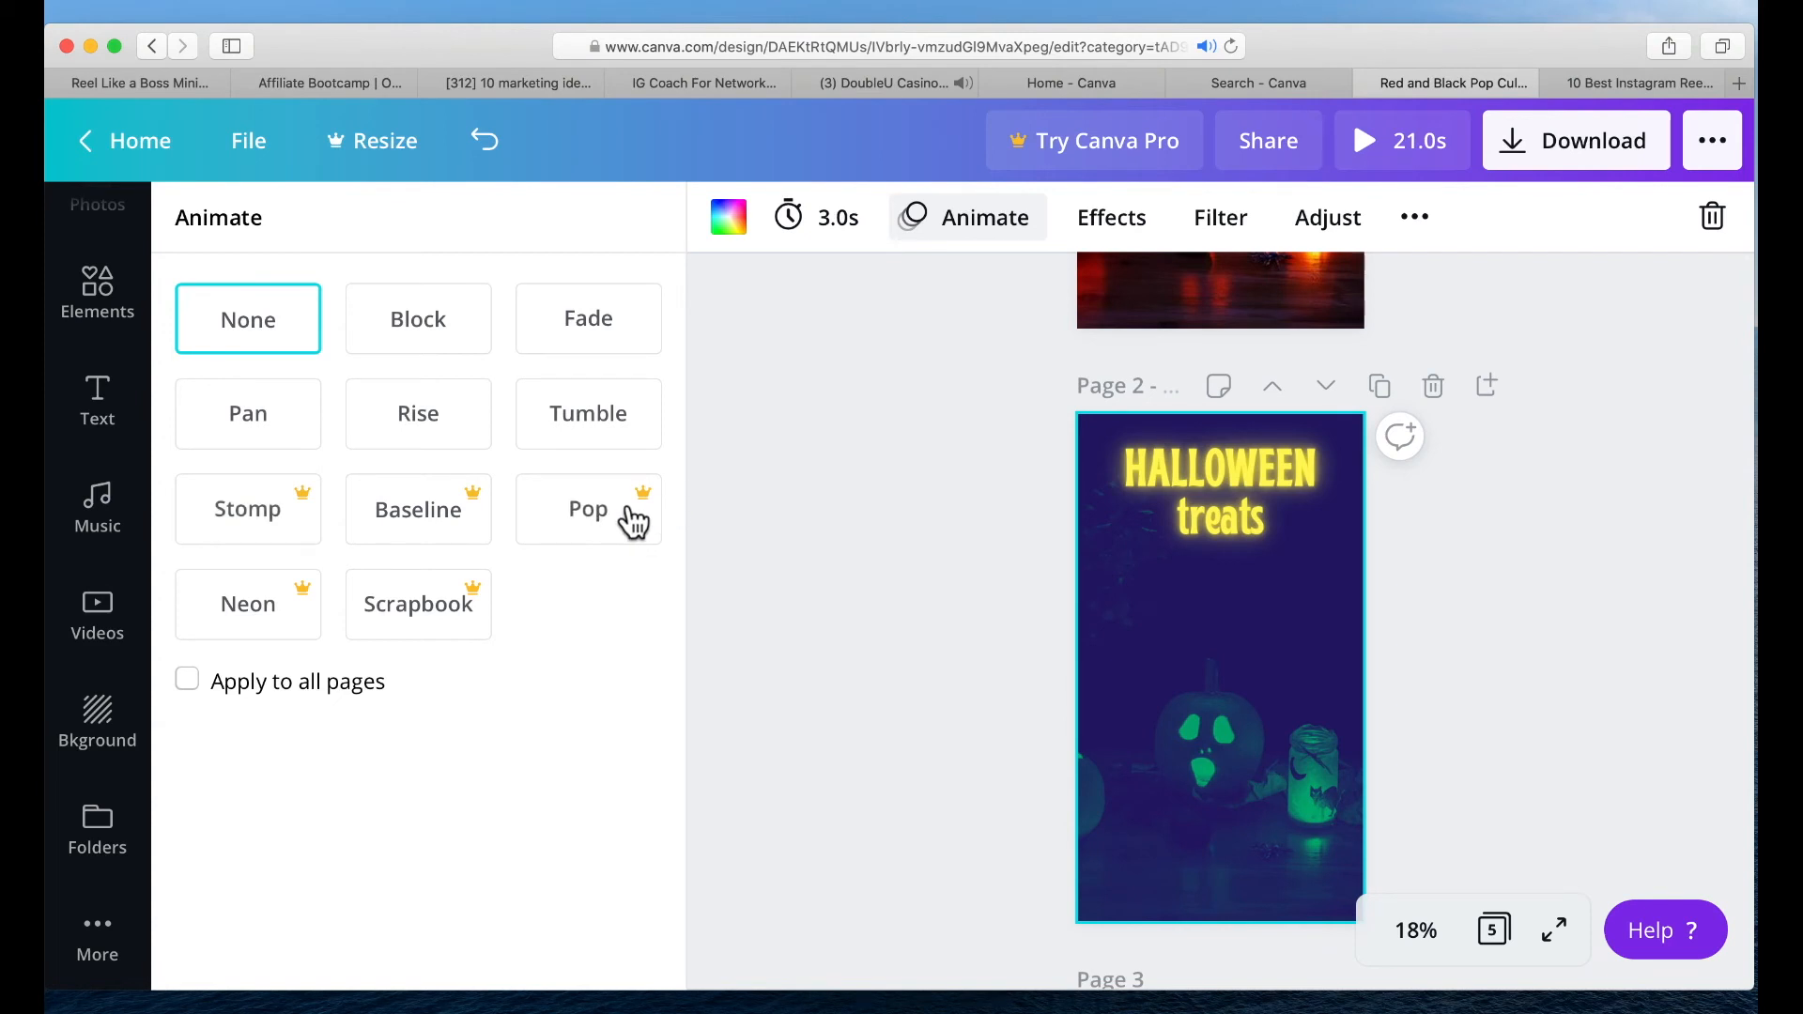
left_click(445, 415)
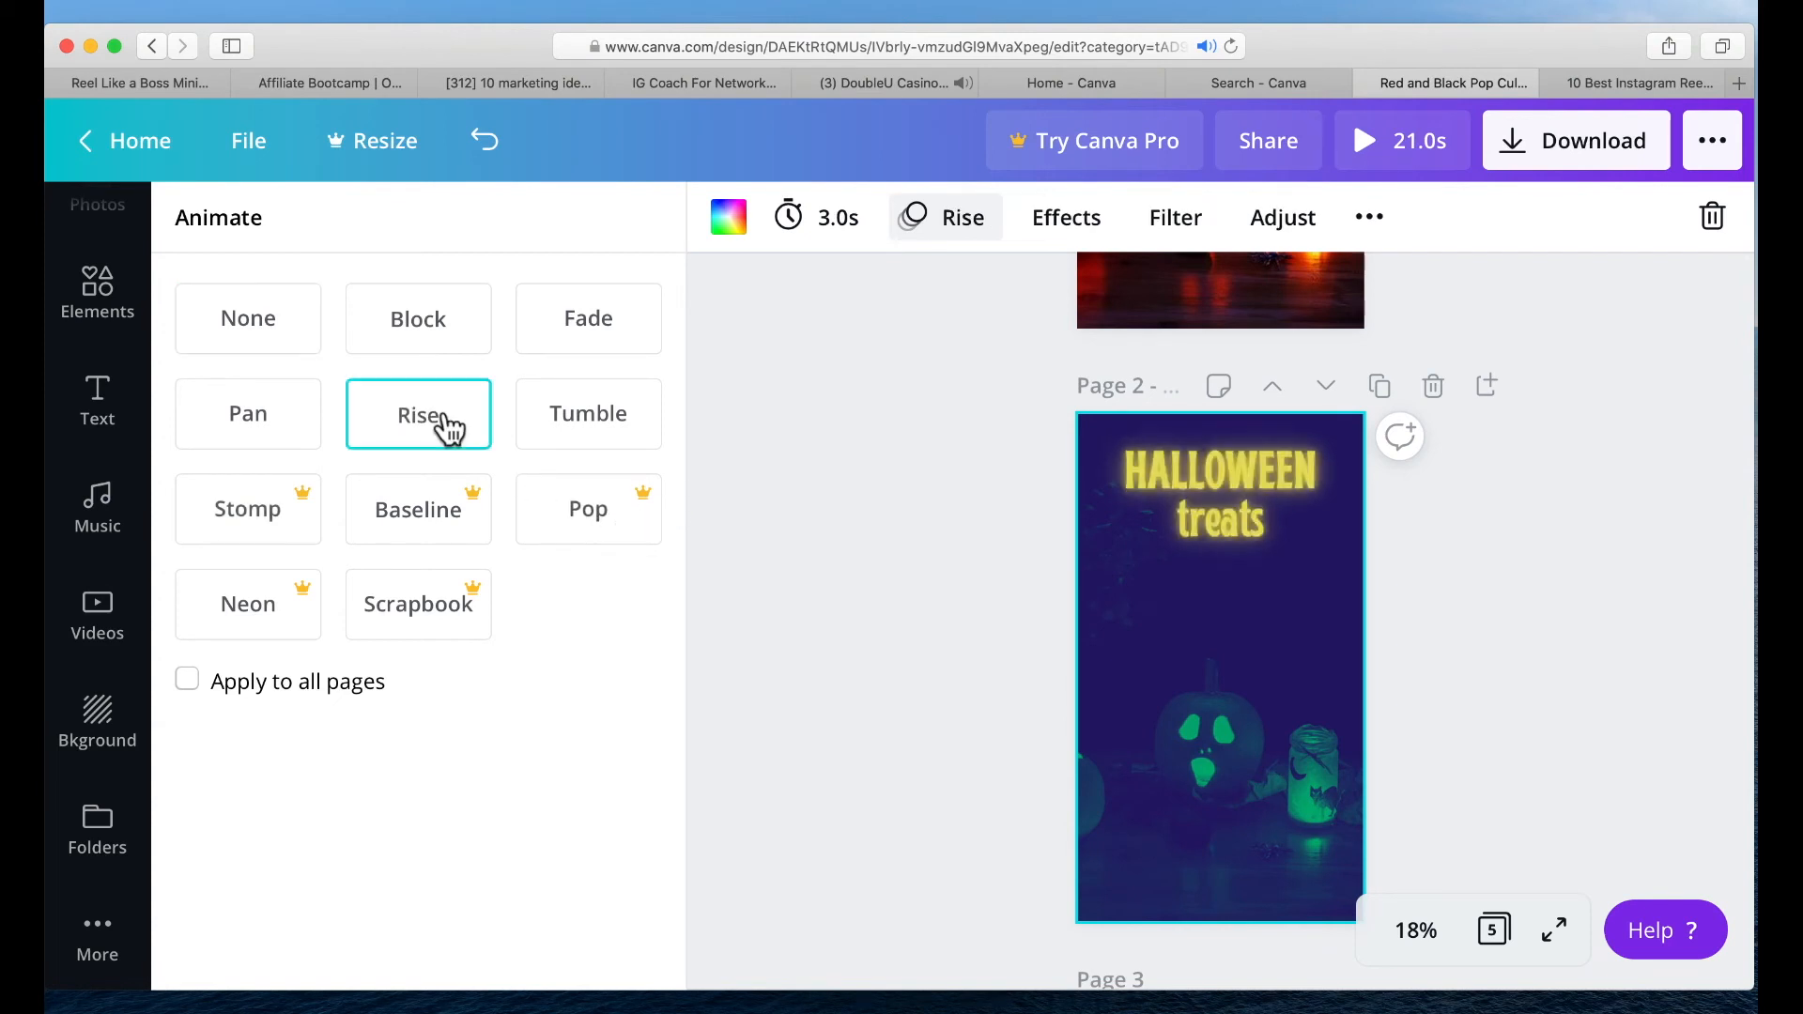
left_click(581, 440)
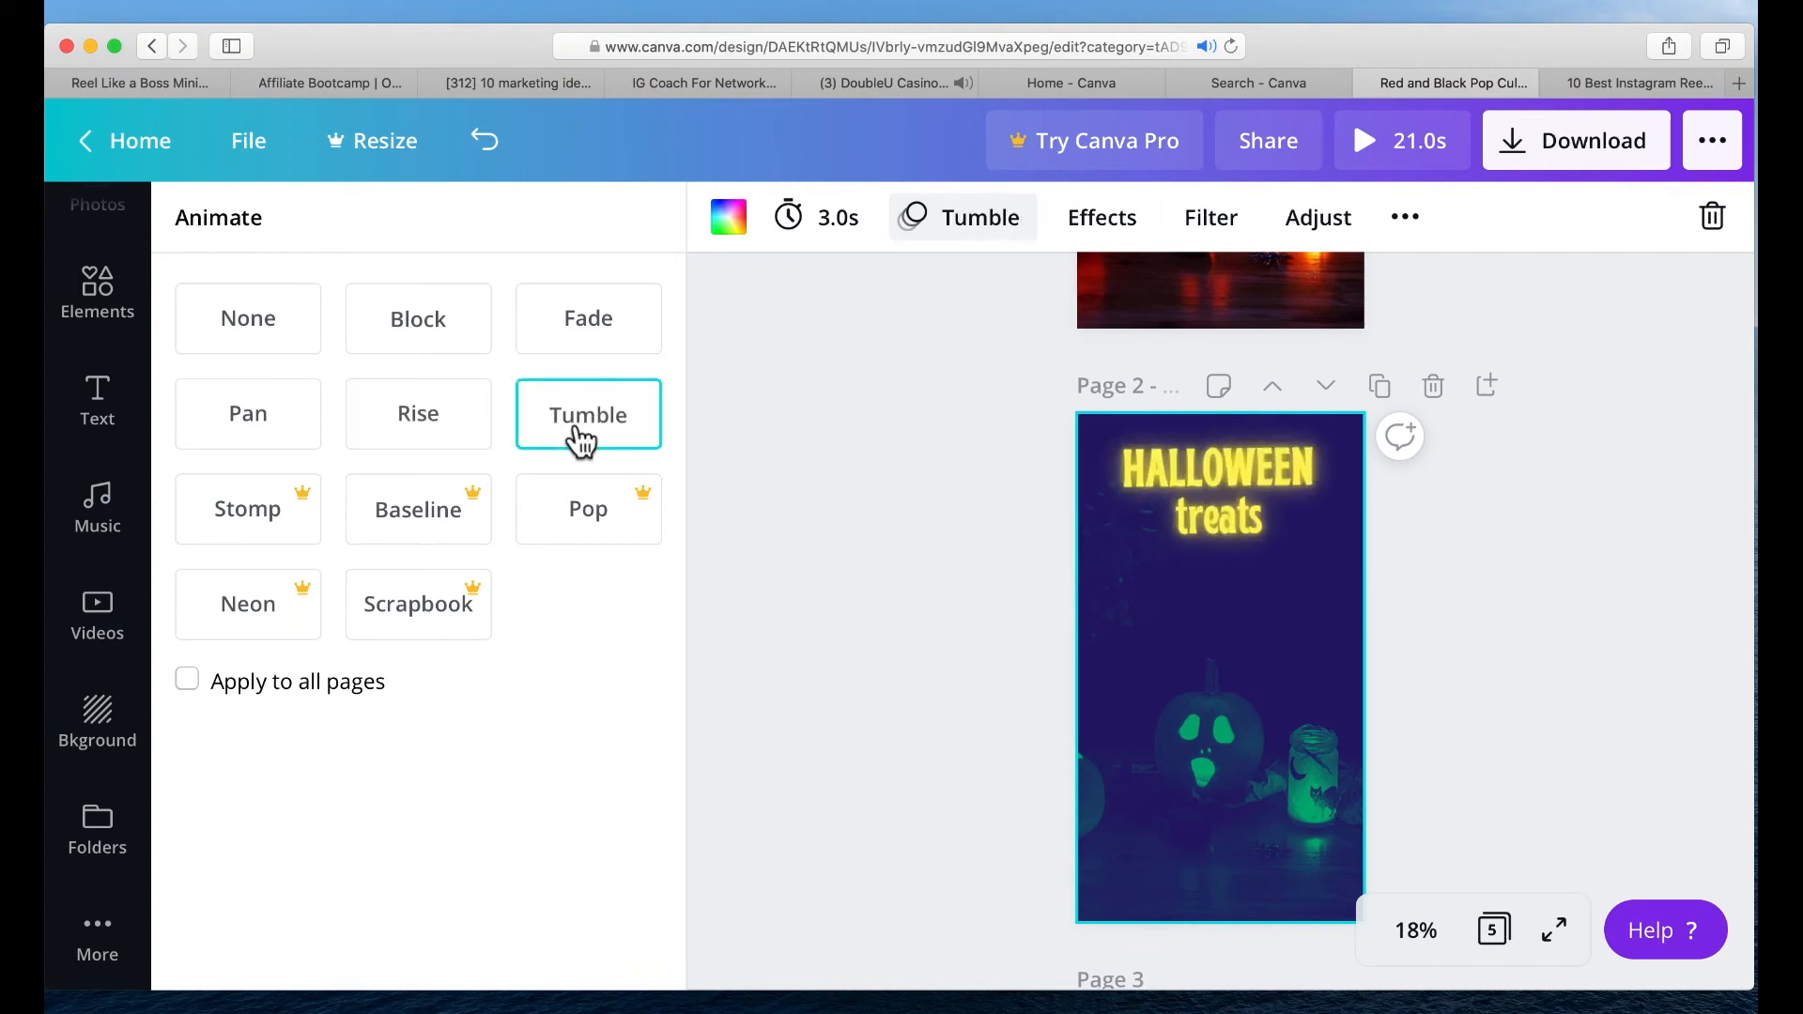
left_click(234, 434)
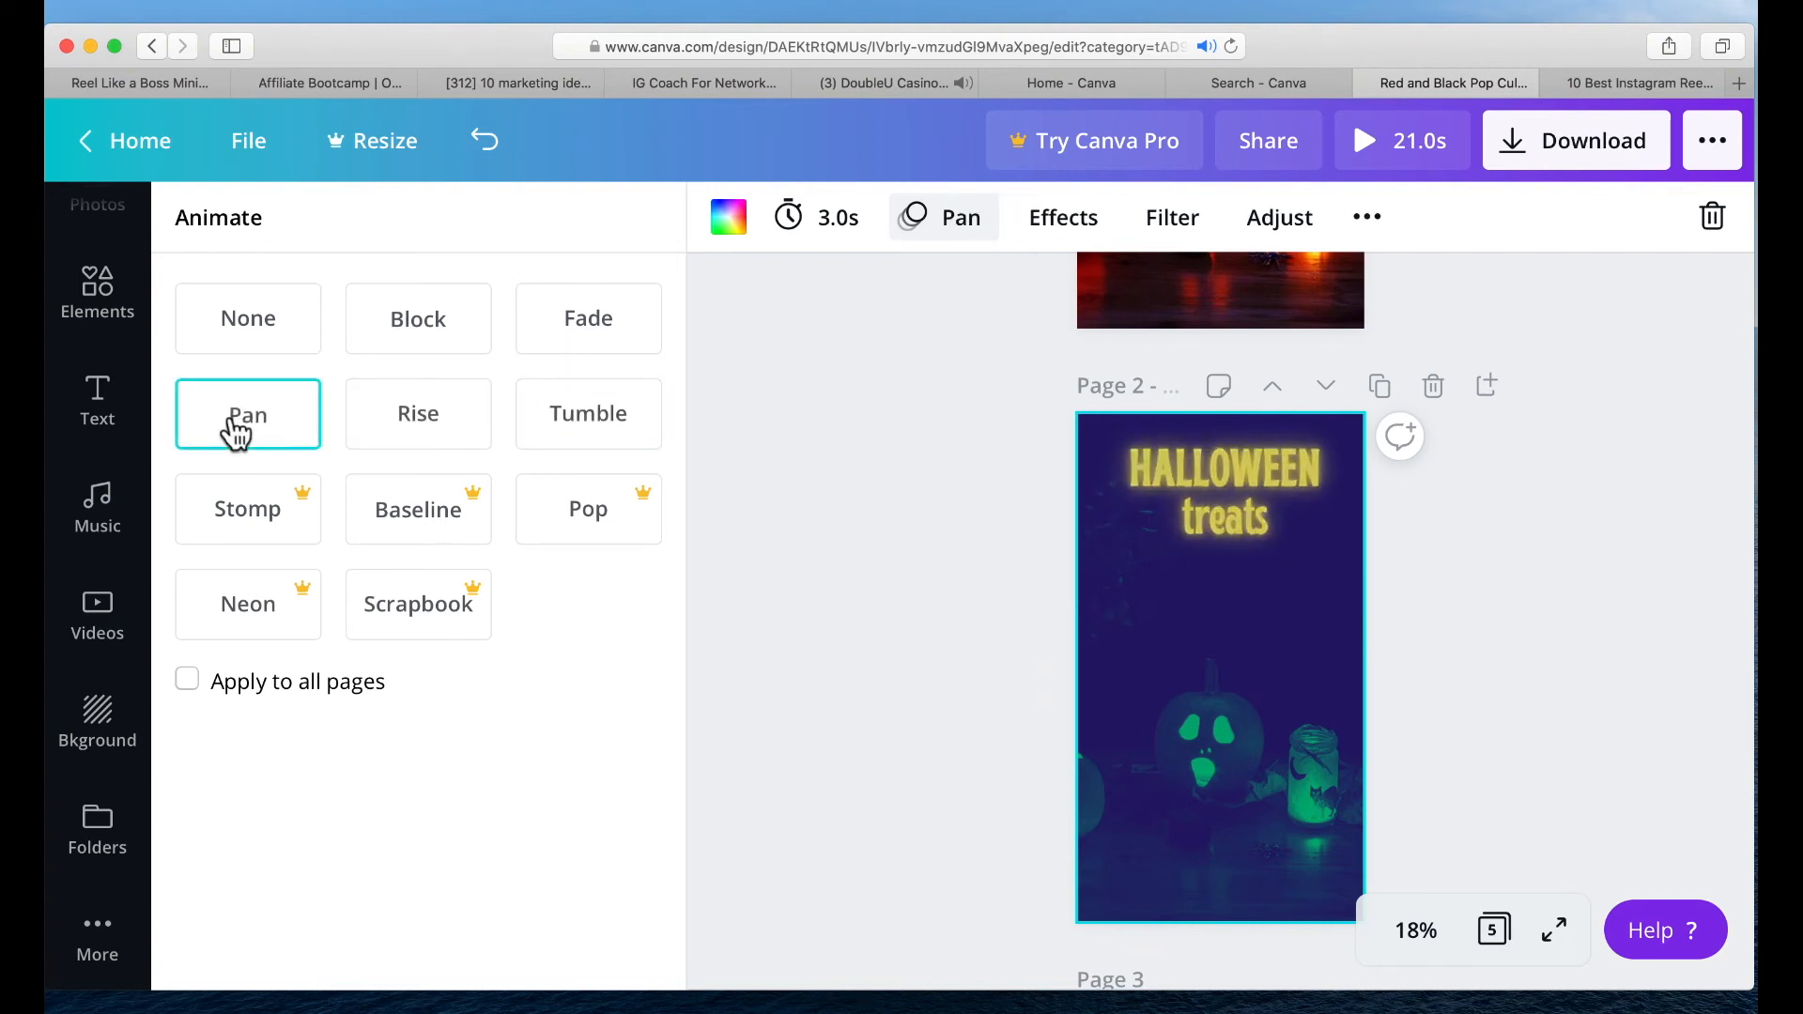
scroll(1176, 515, "up", 5)
left_click(1176, 516)
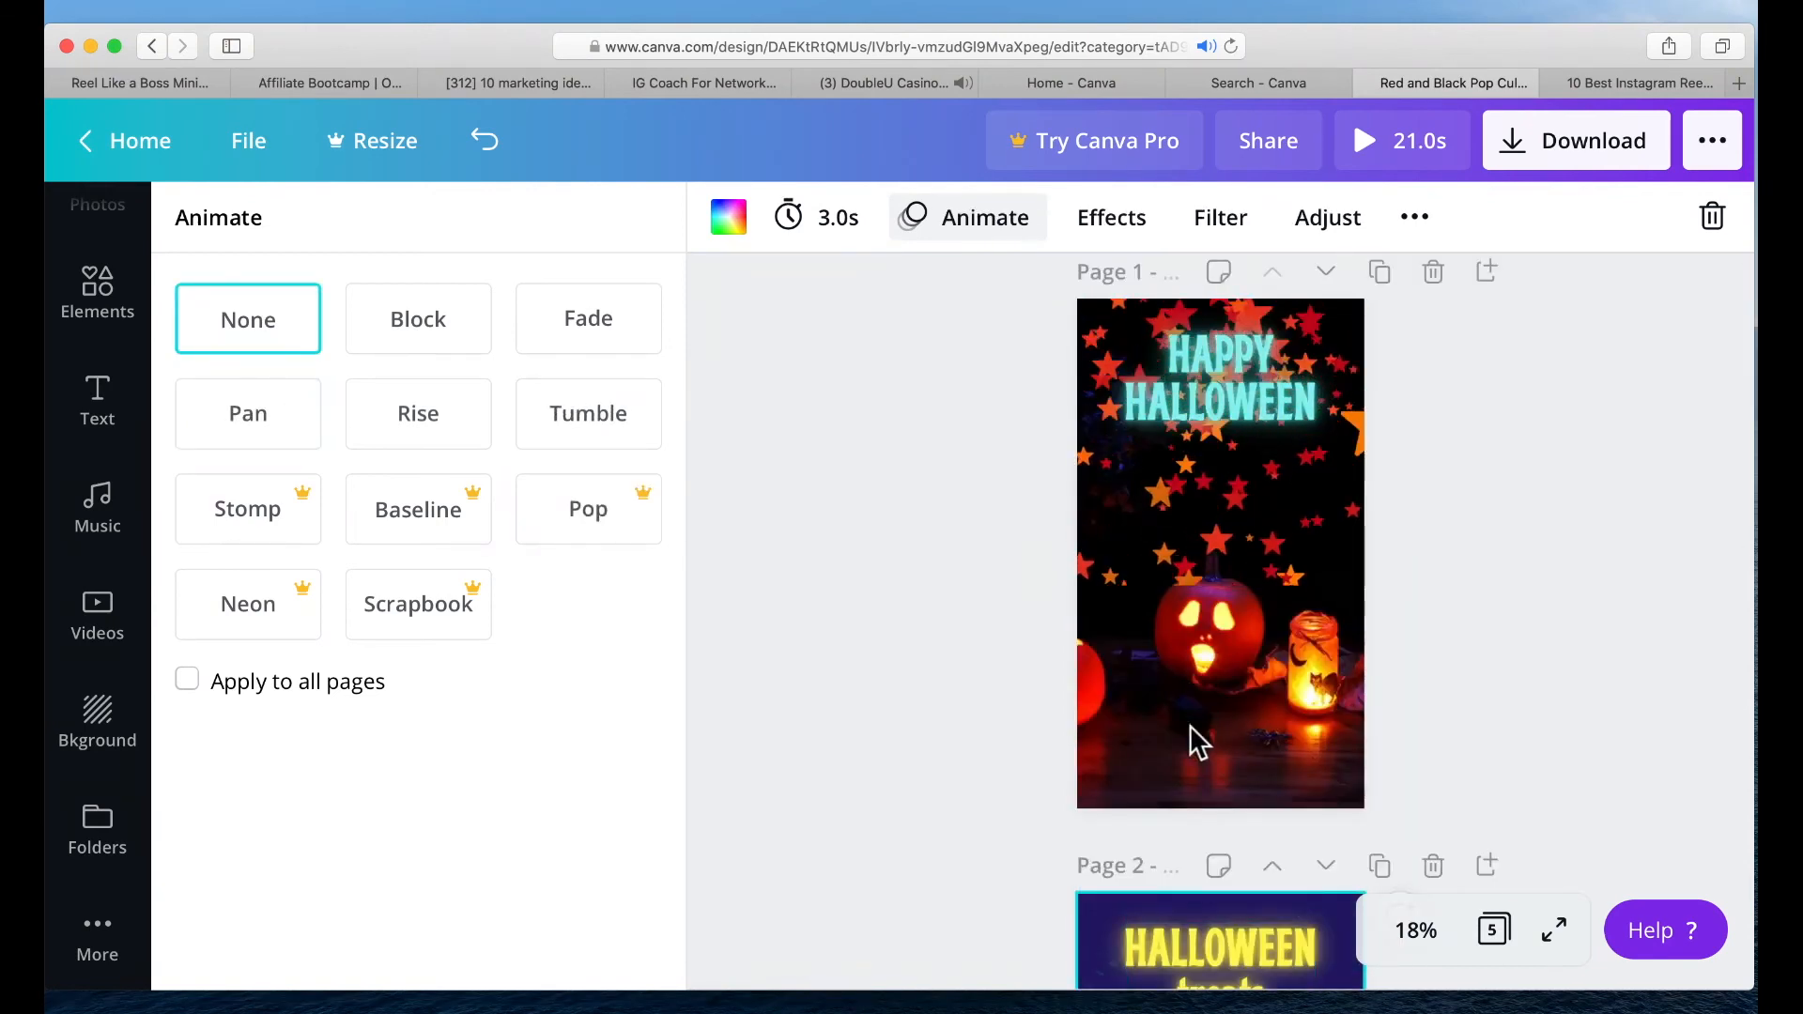
scroll(1190, 725, "down", 6)
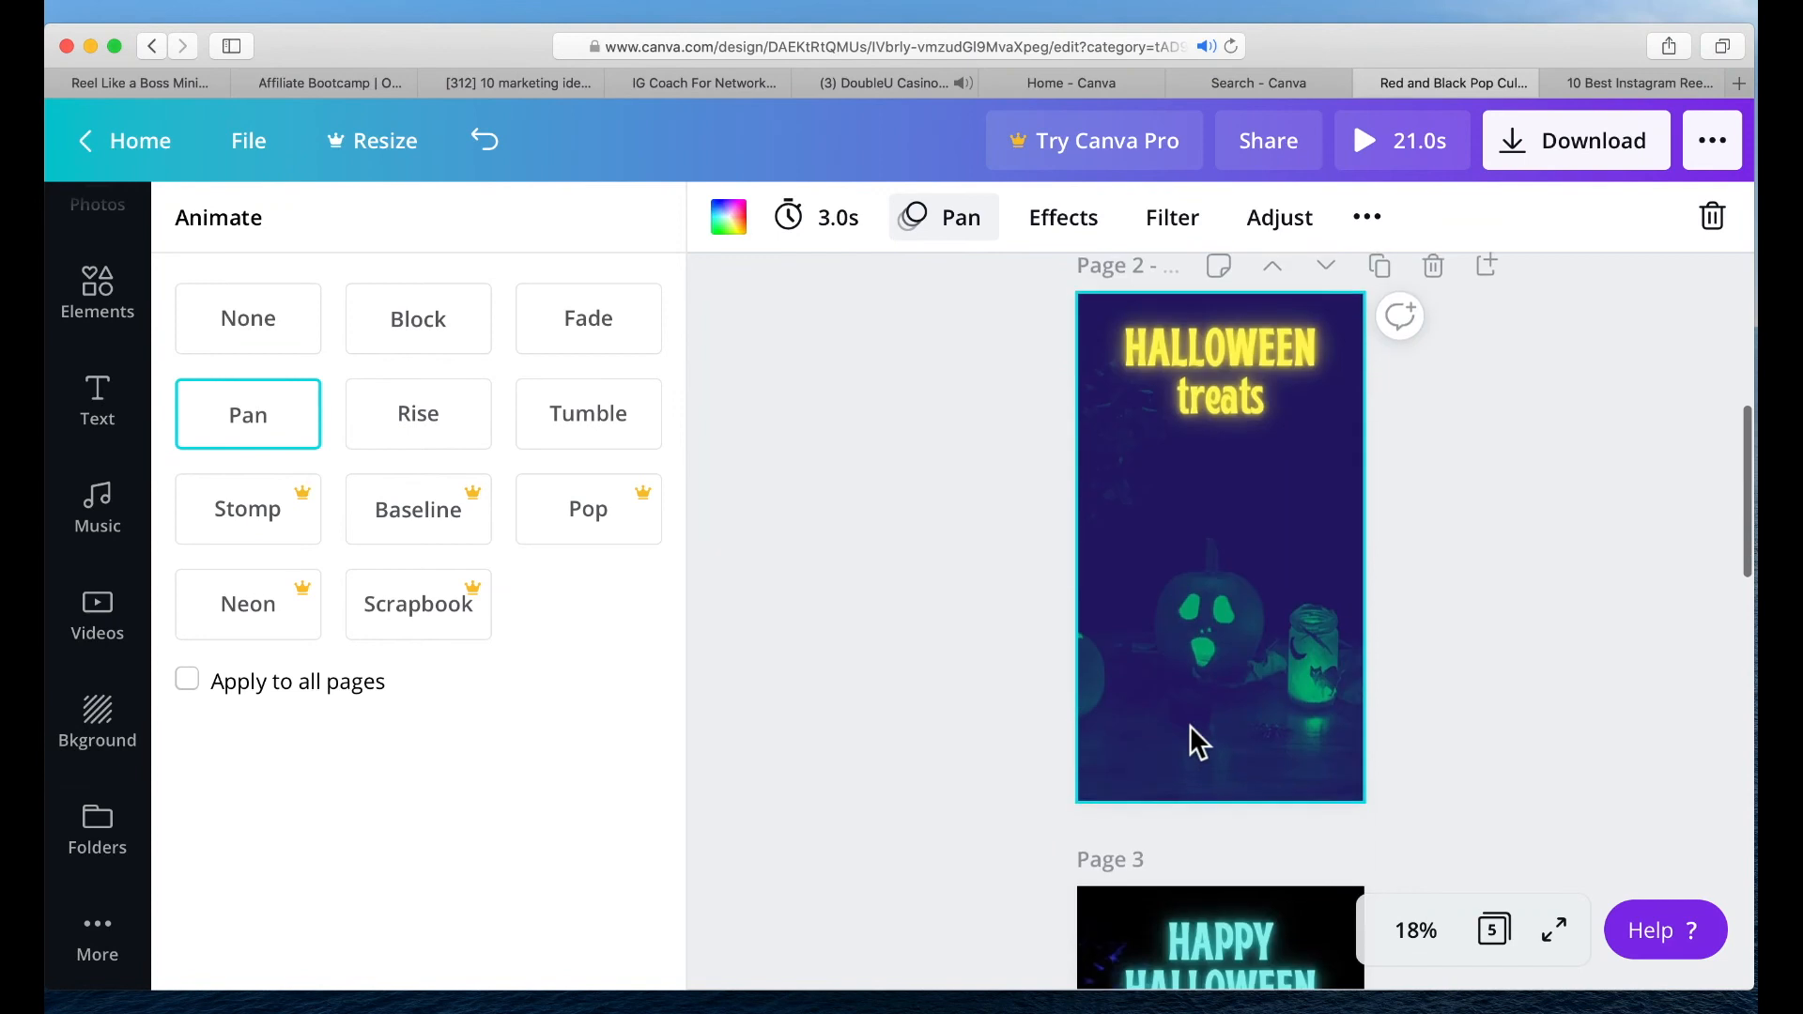
scroll(1191, 725, "up", 6)
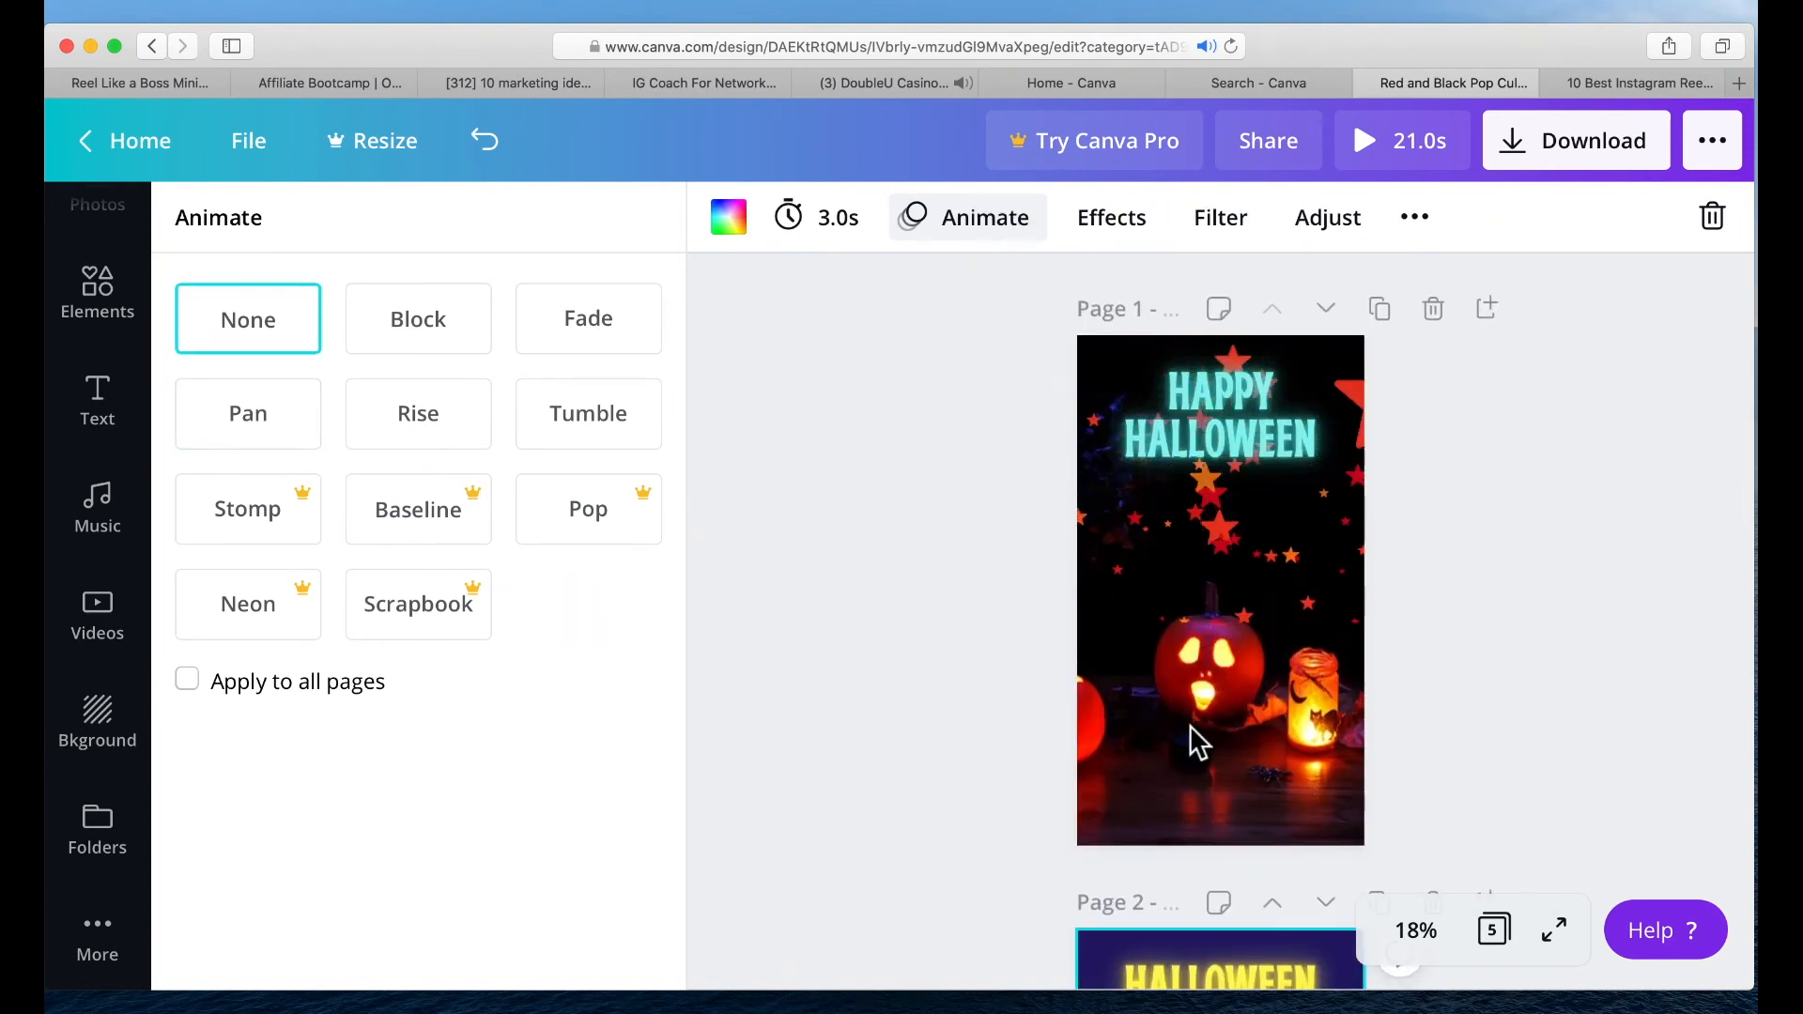
scroll(1191, 725, "down", 6)
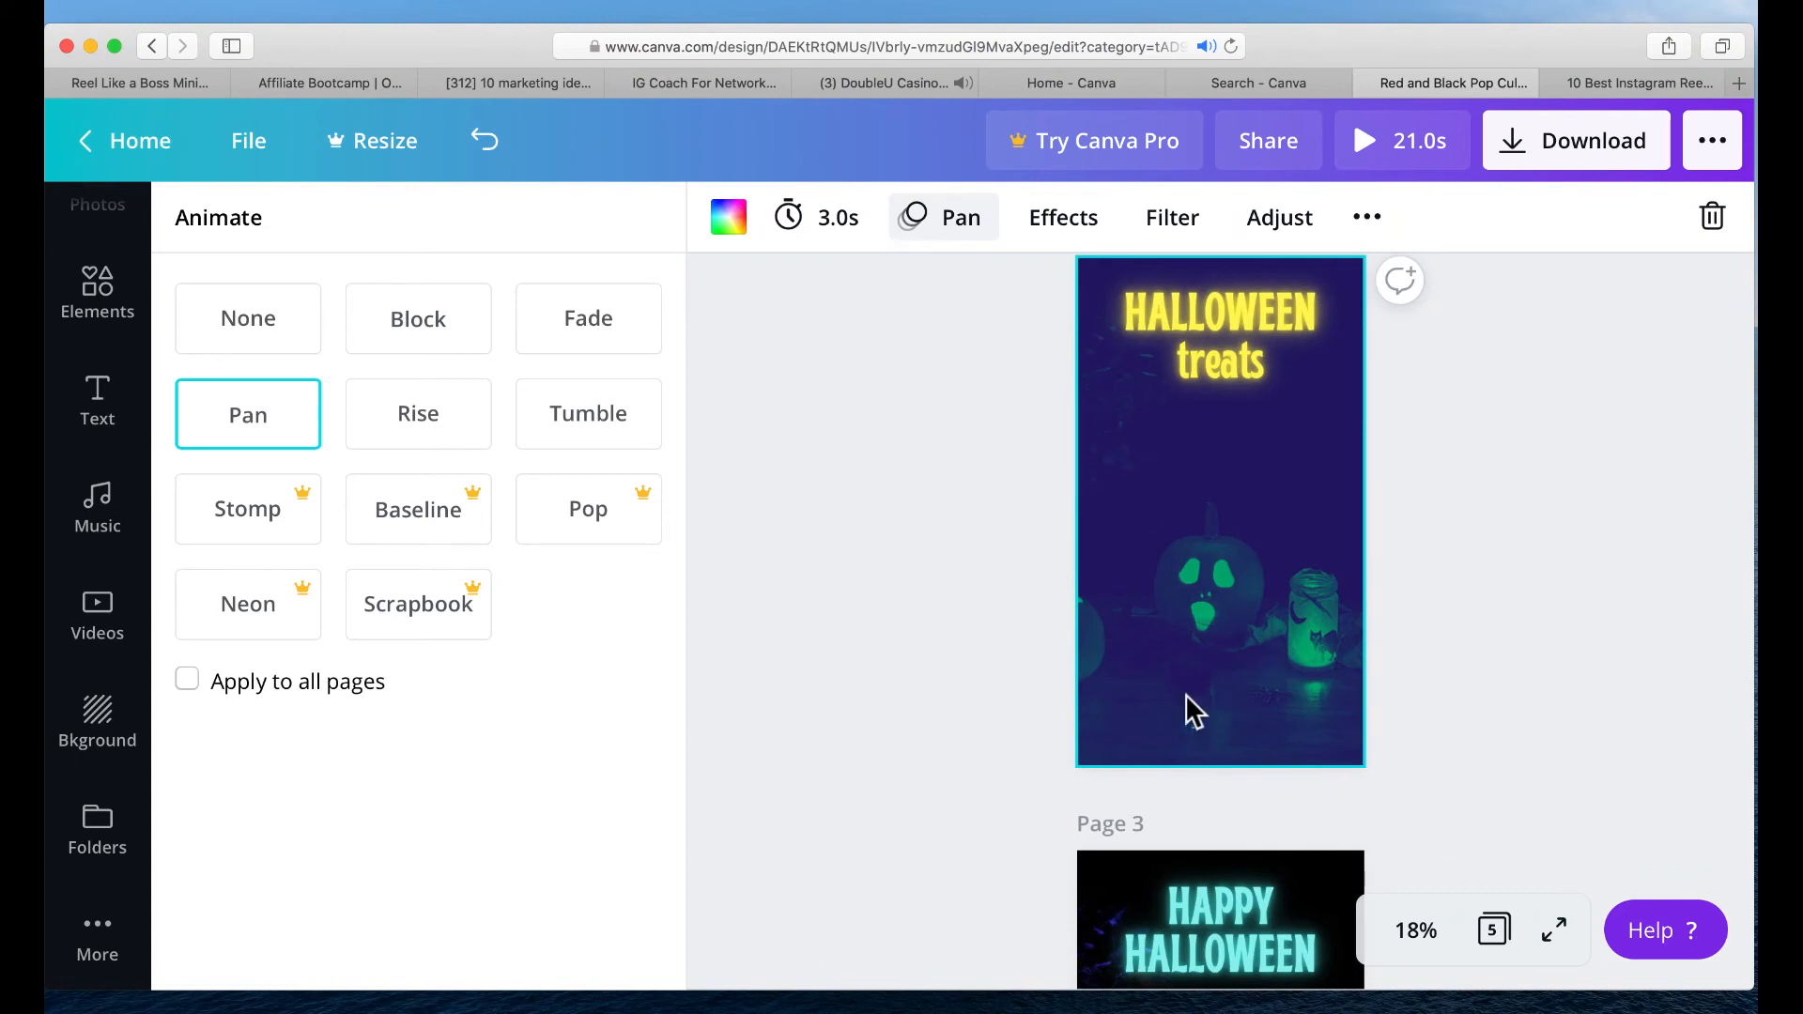
- Apply the Tumble animation to page 3 and the Block animation to page 4
scroll(1170, 667, "down", 5)
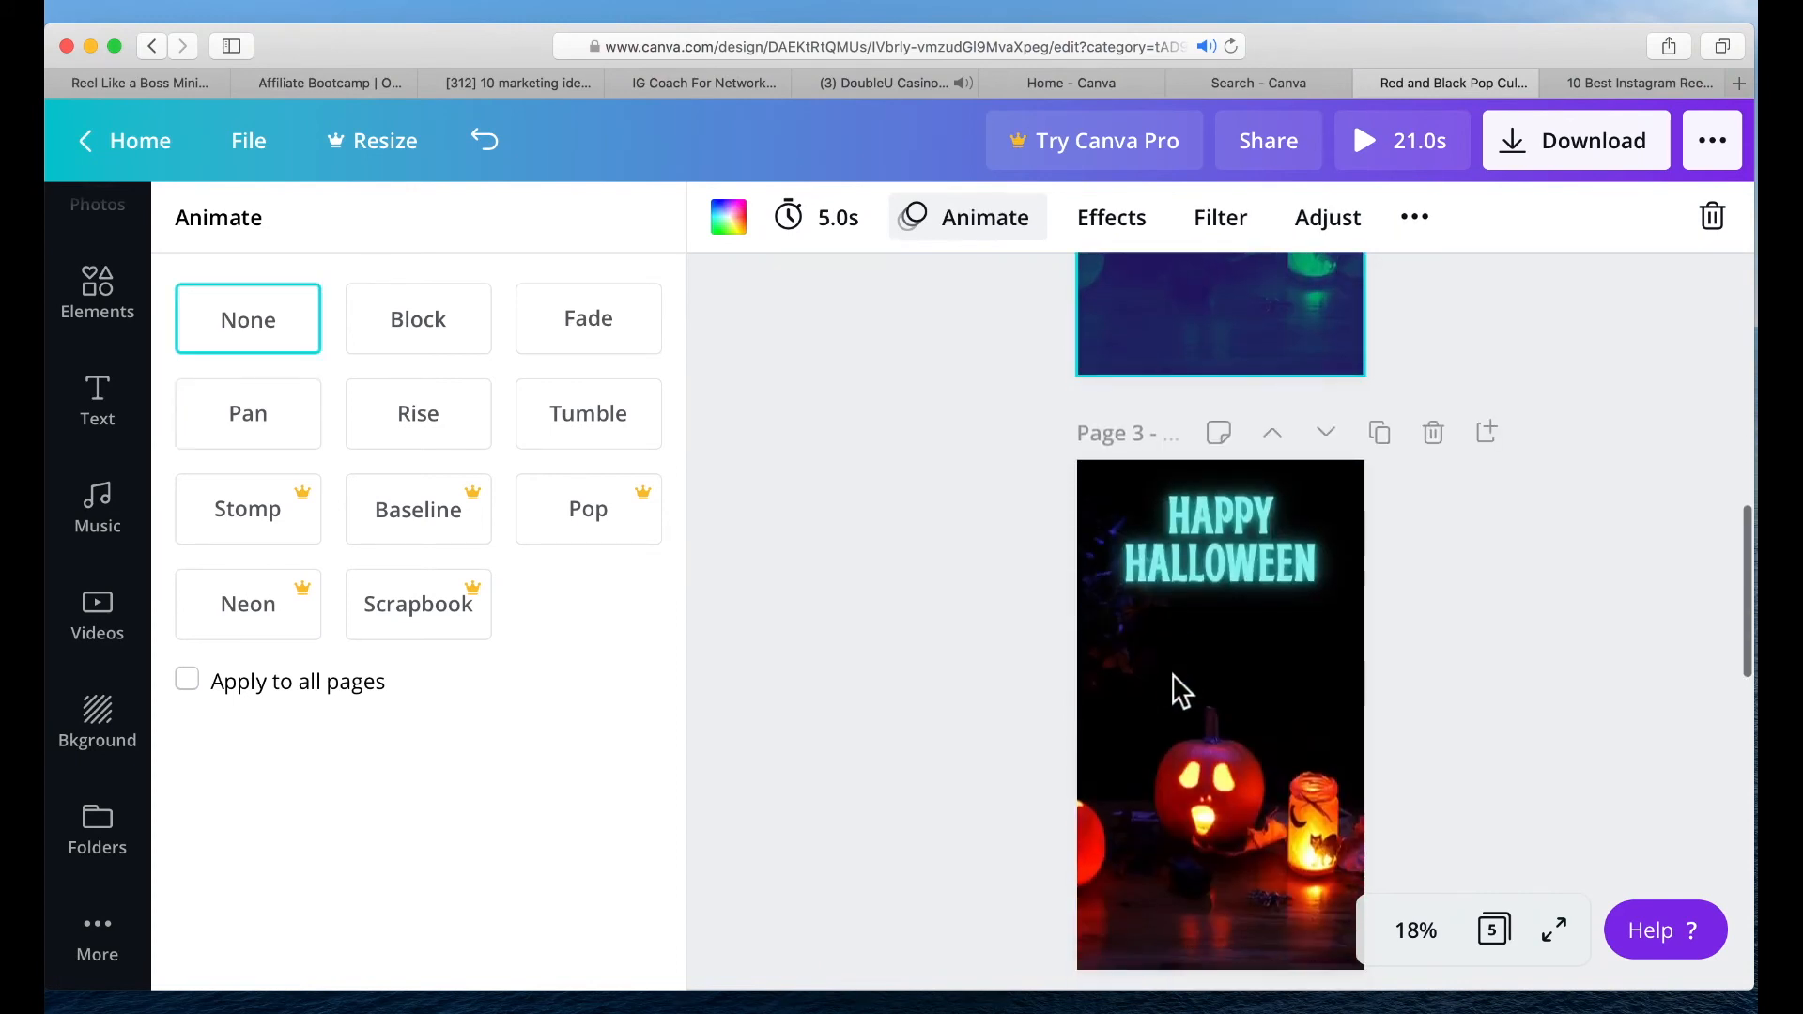
left_click(1172, 674)
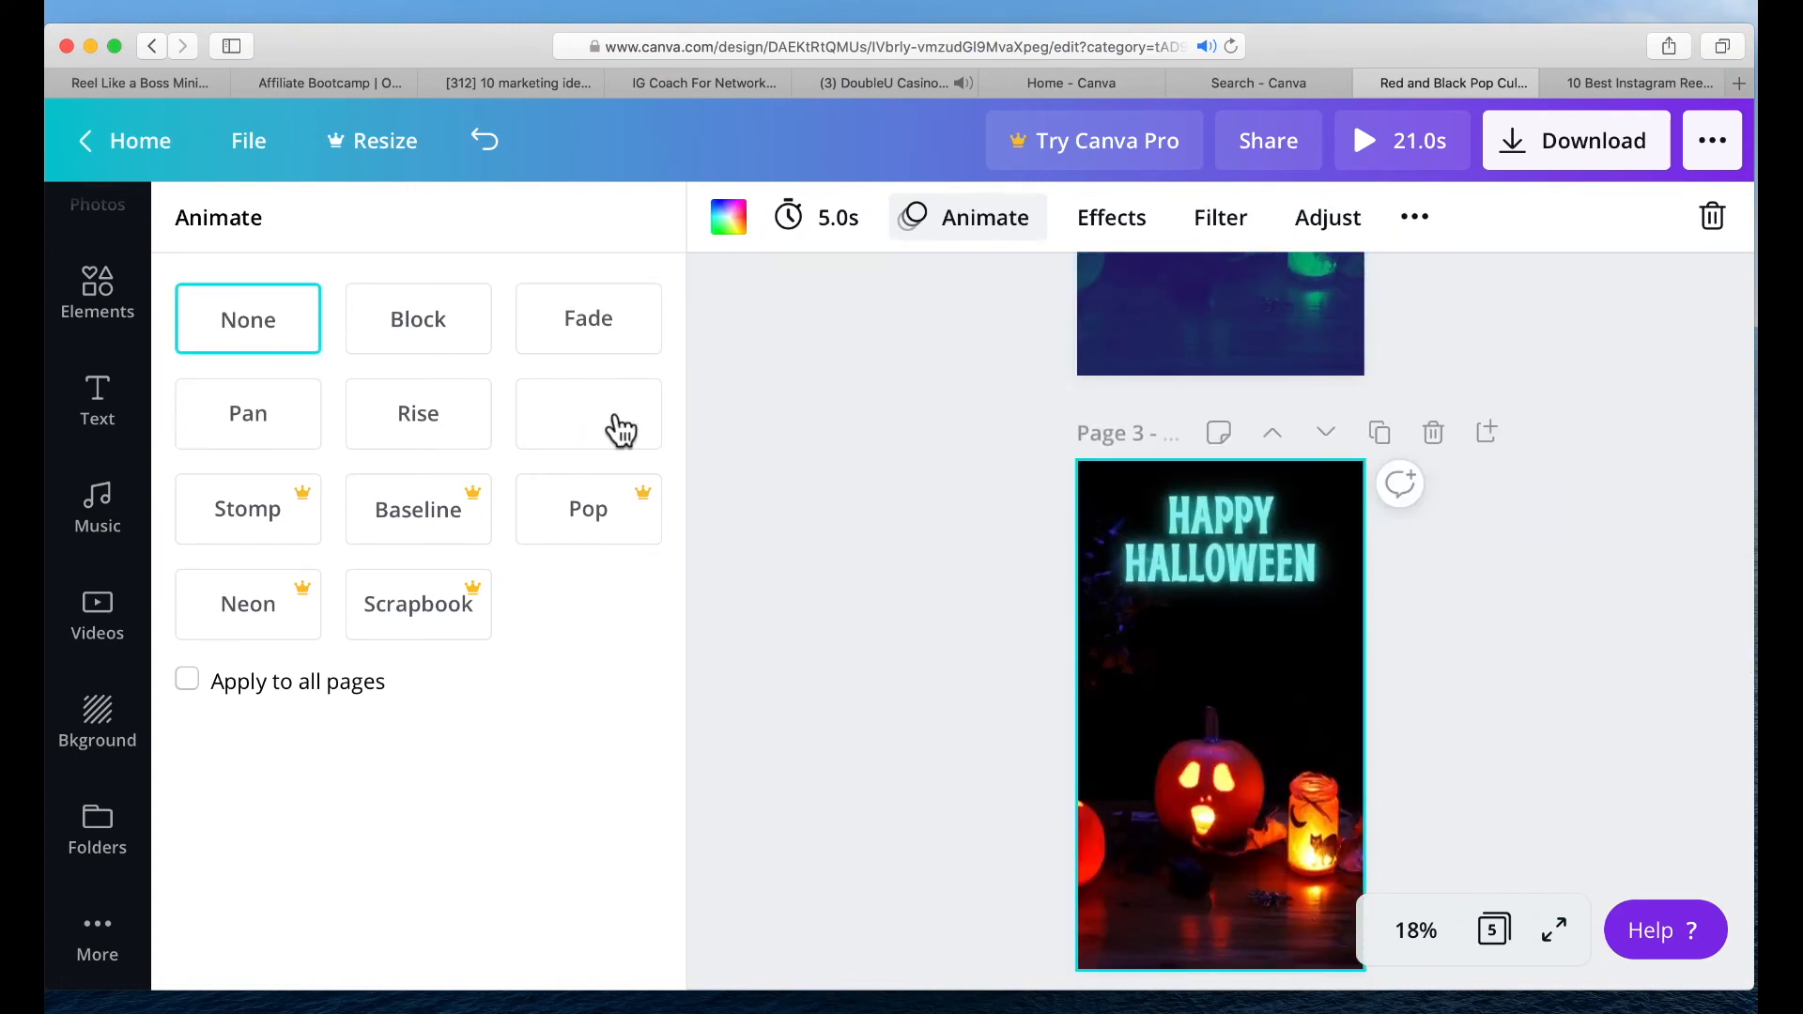
scroll(1160, 606, "down", 5)
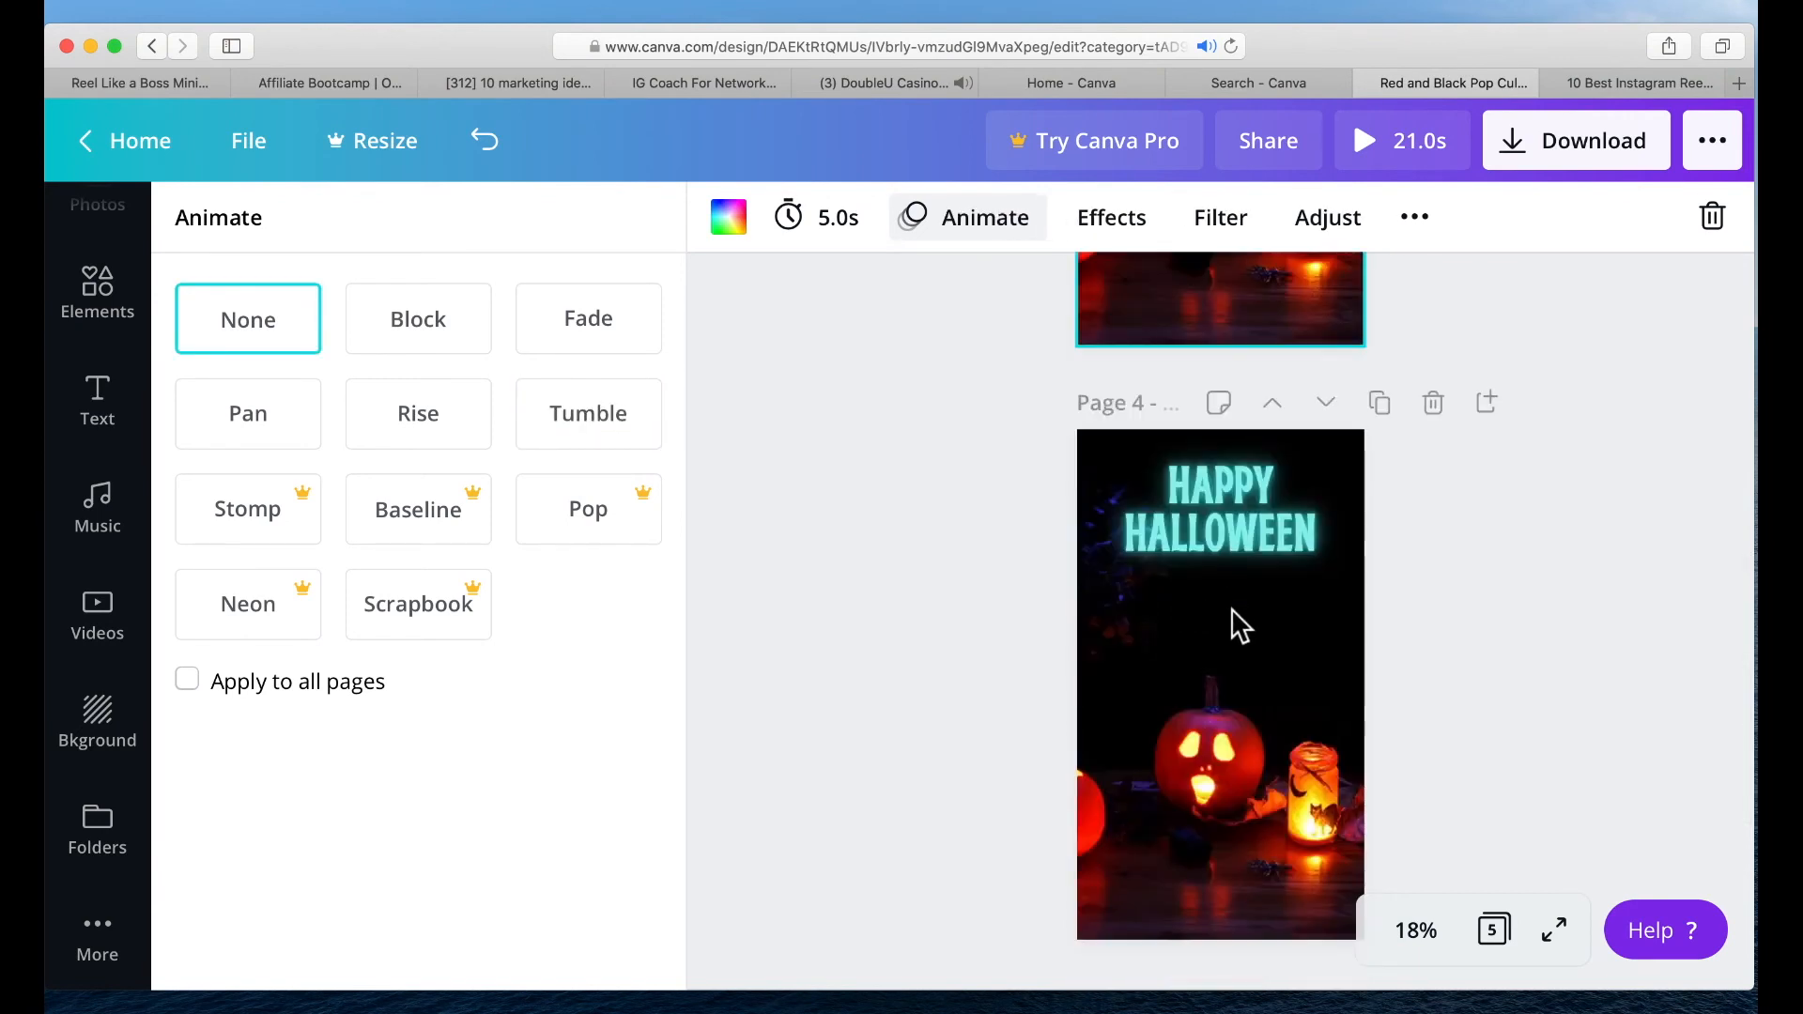
left_click(425, 338)
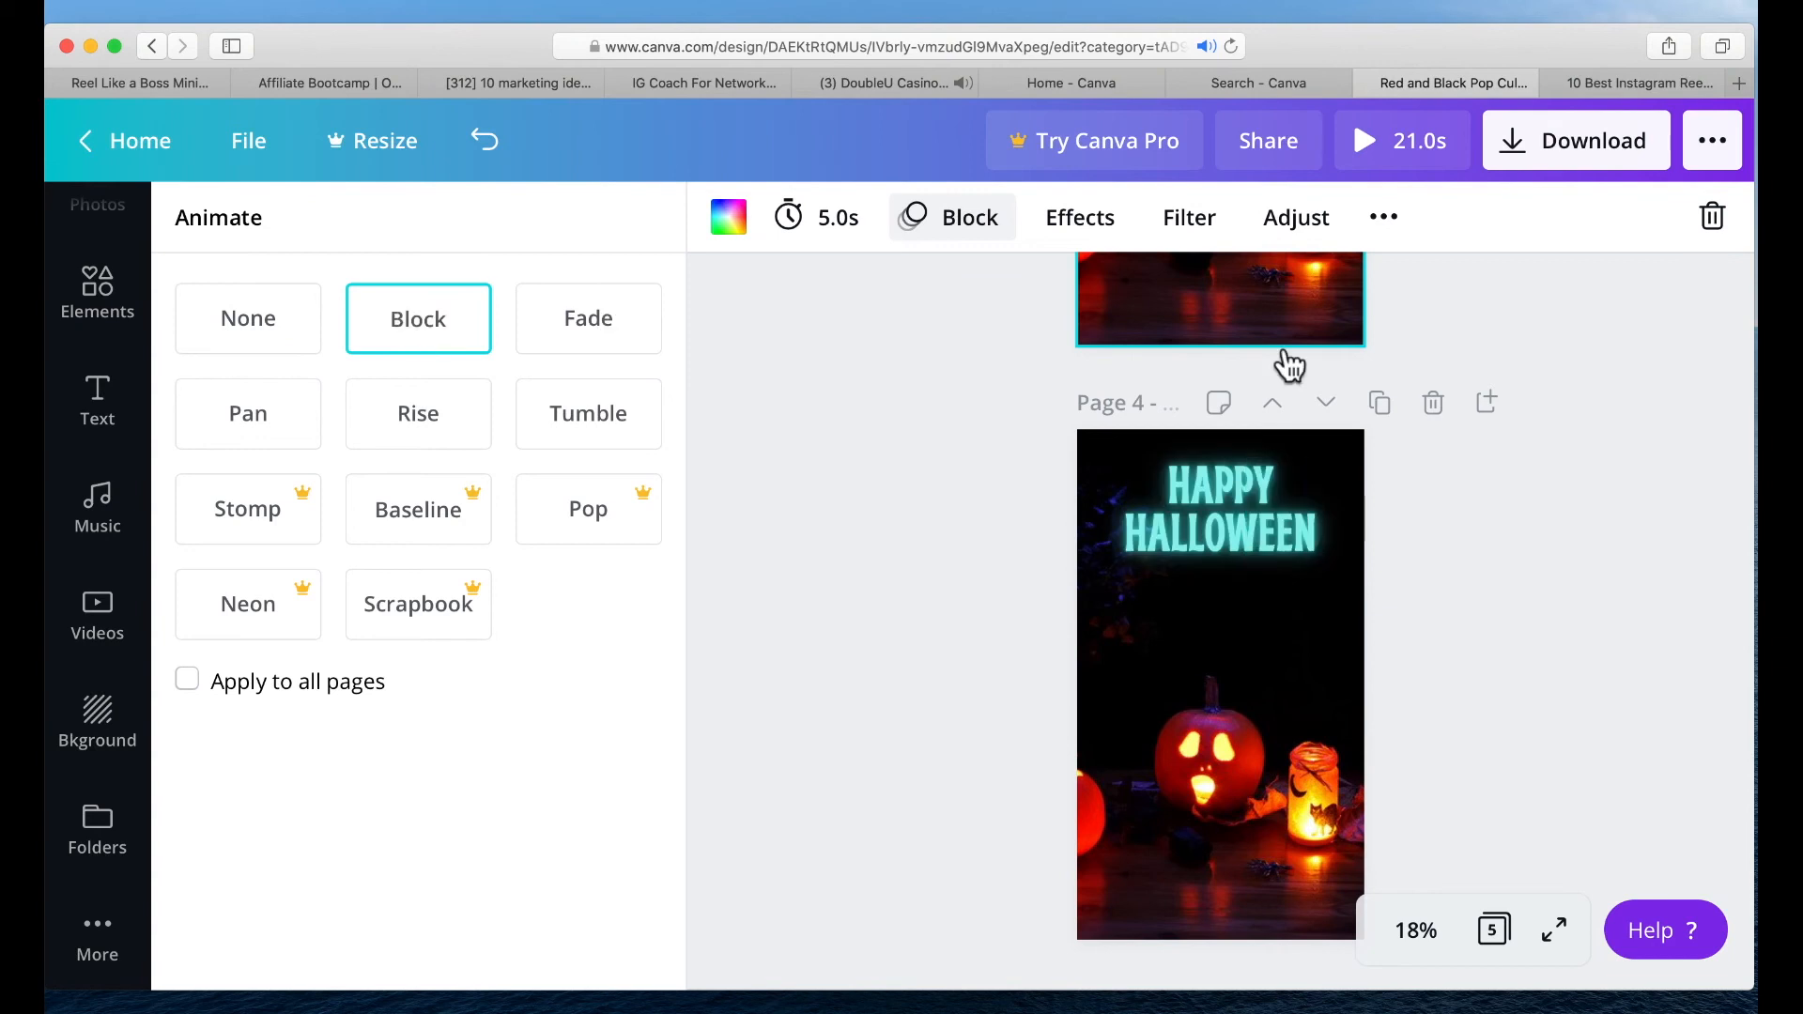
- Play the full video preview to check the page animations, and close it
scroll(1298, 373, "up", 1)
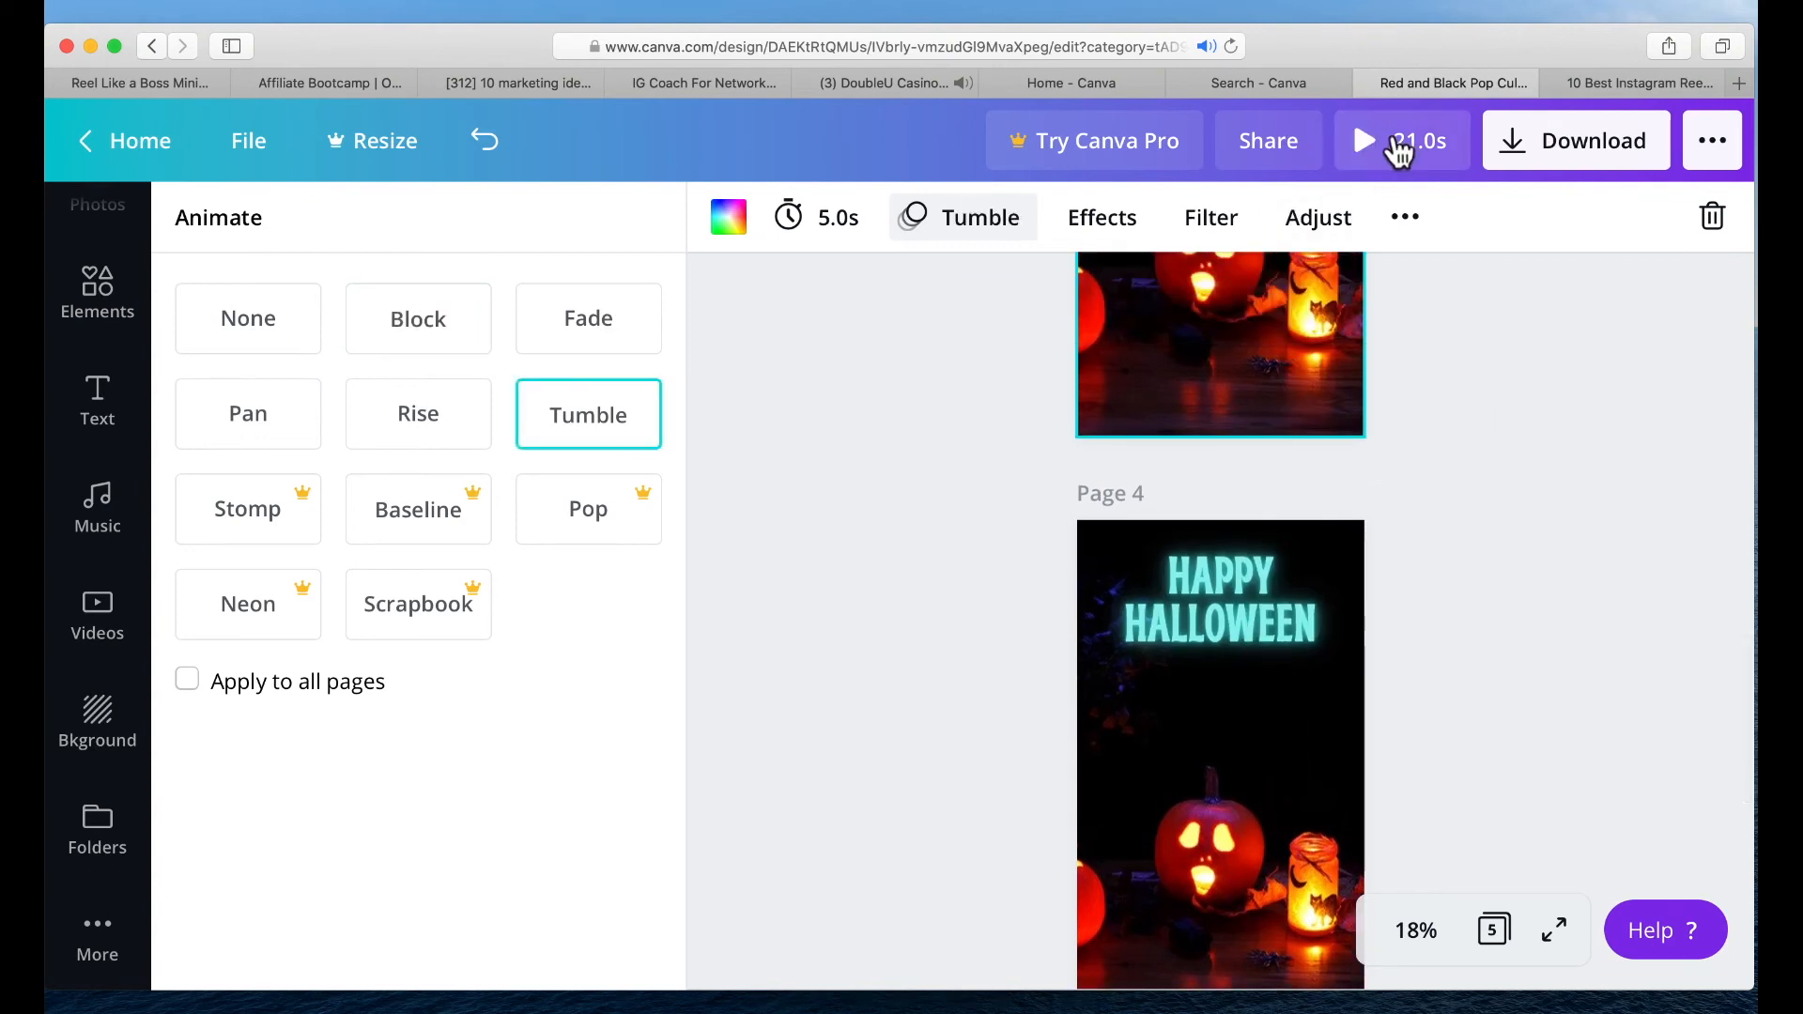
left_click(1397, 150)
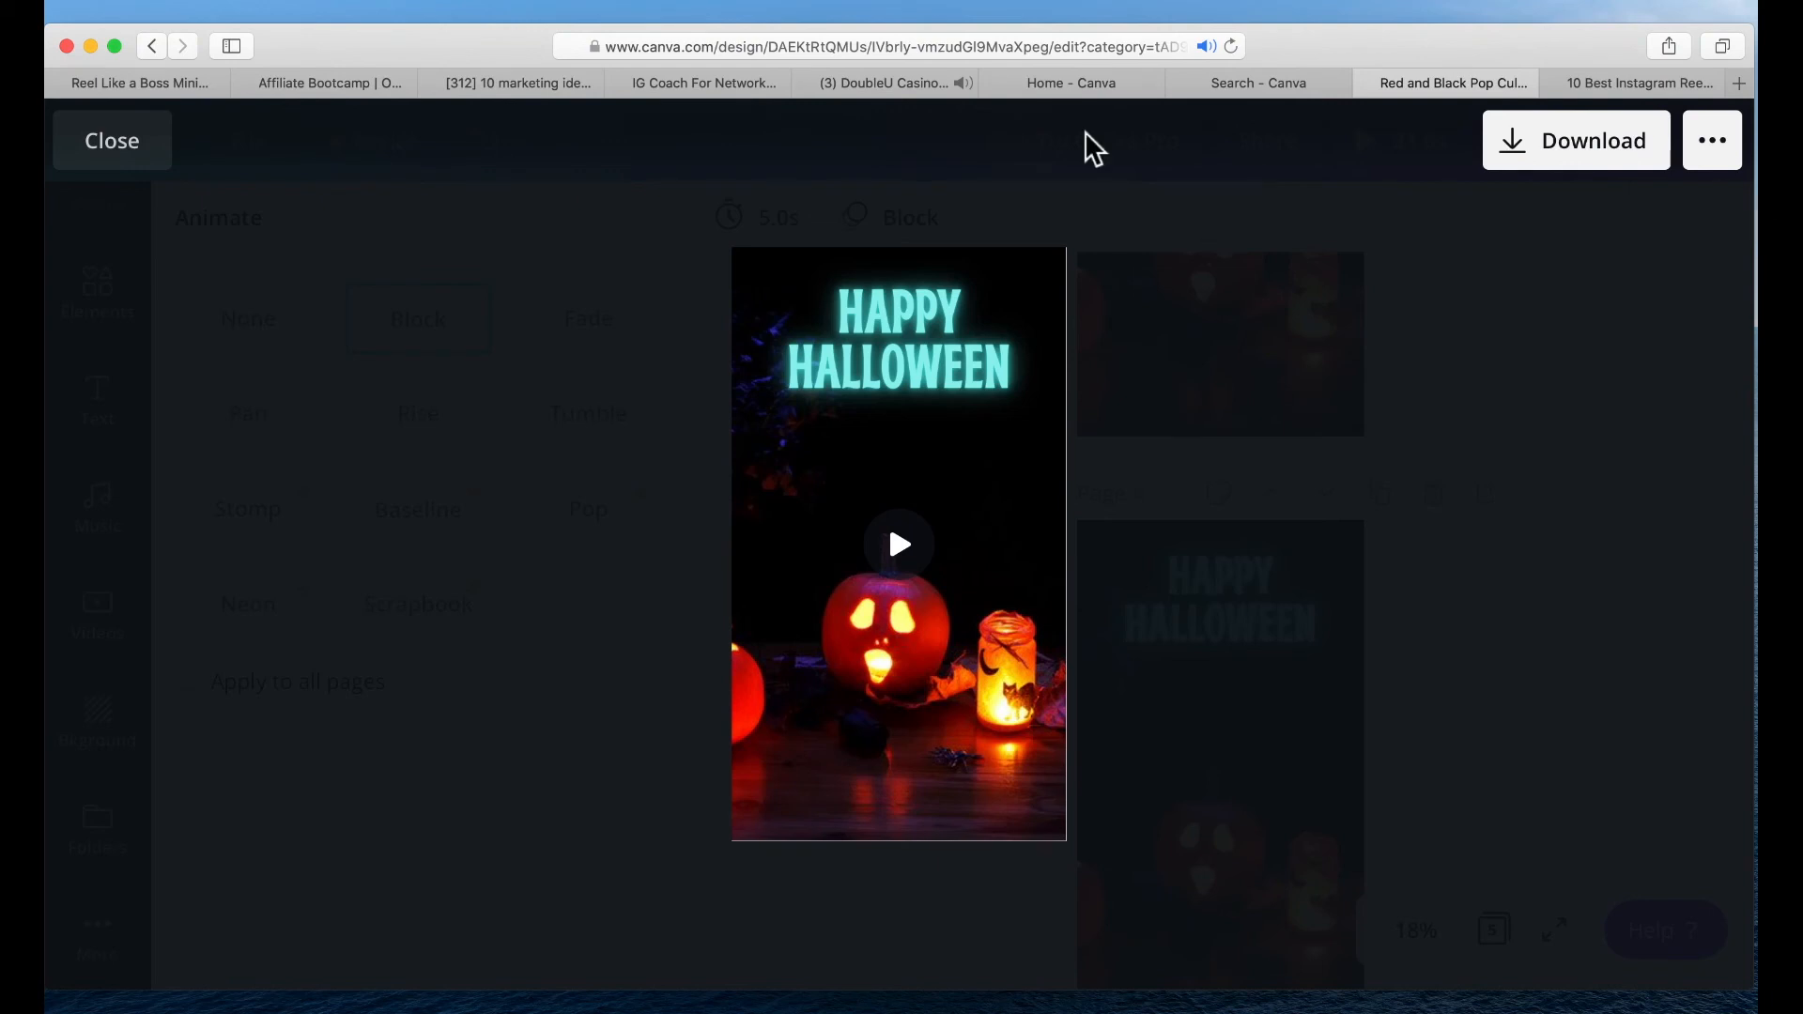
left_click(90, 150)
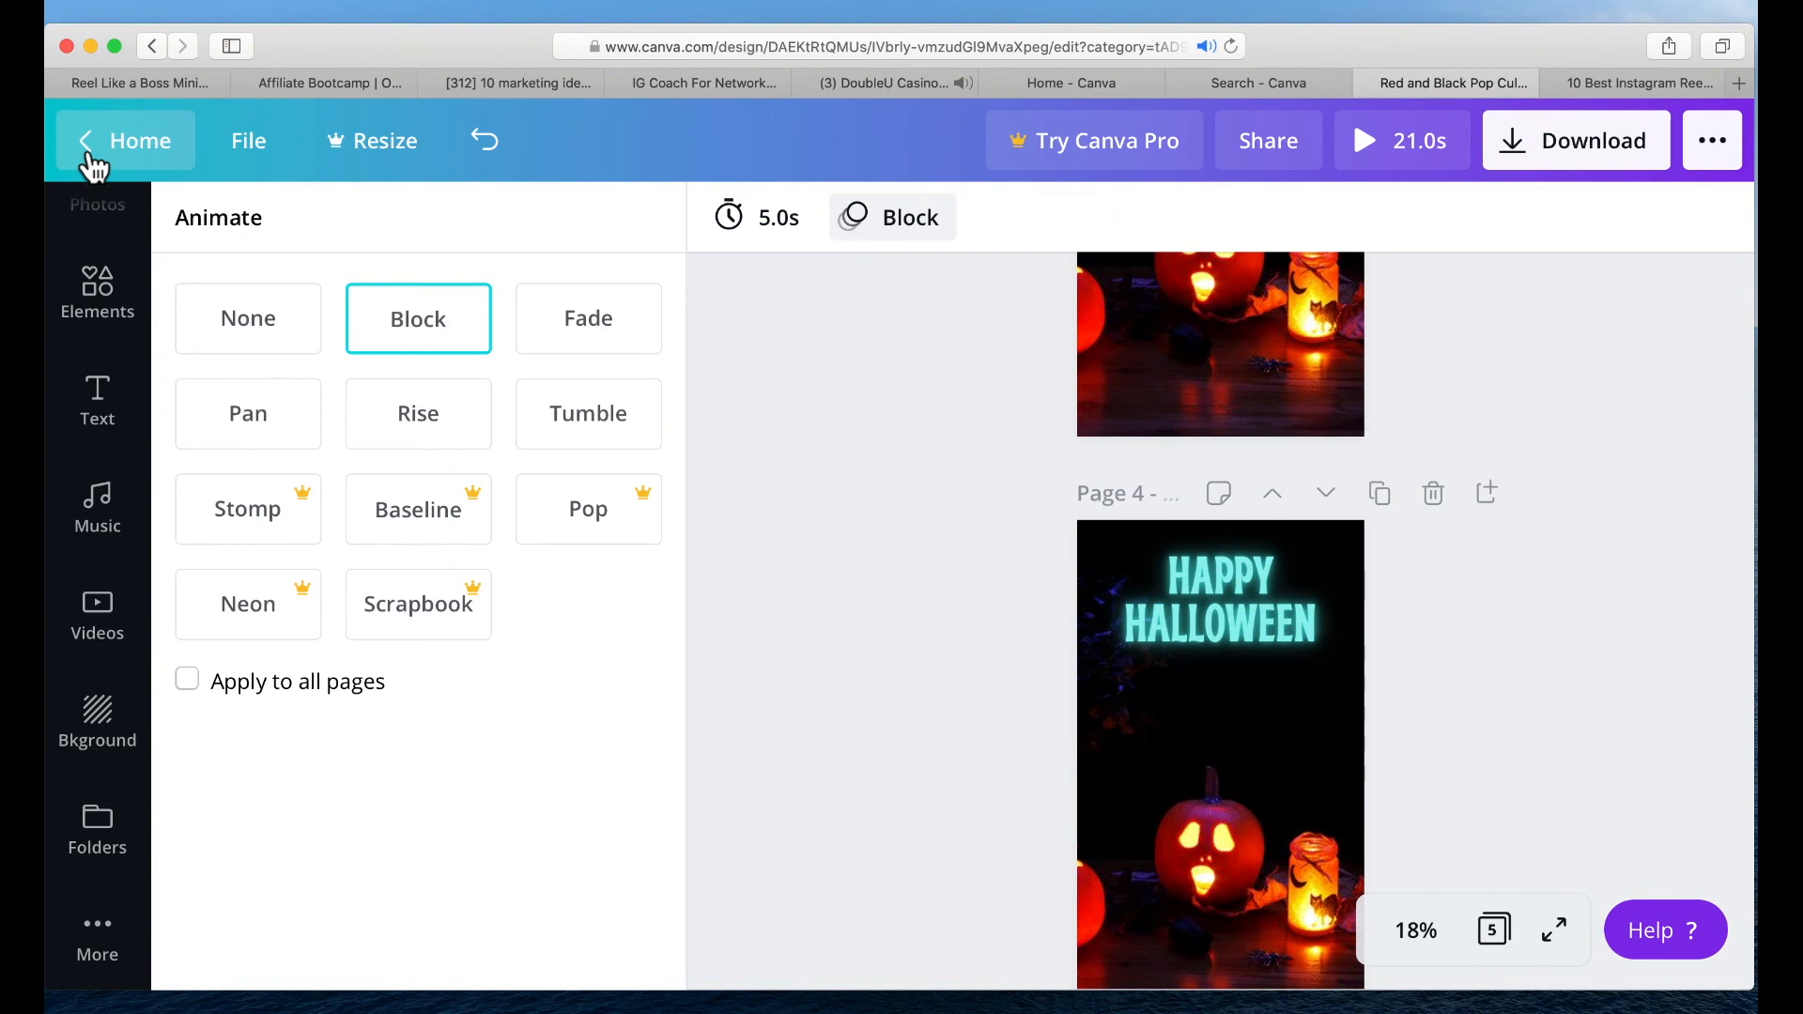
- Browse the stock video library, including the recently used, aerial shots and backgrounds collections
left_click(91, 608)
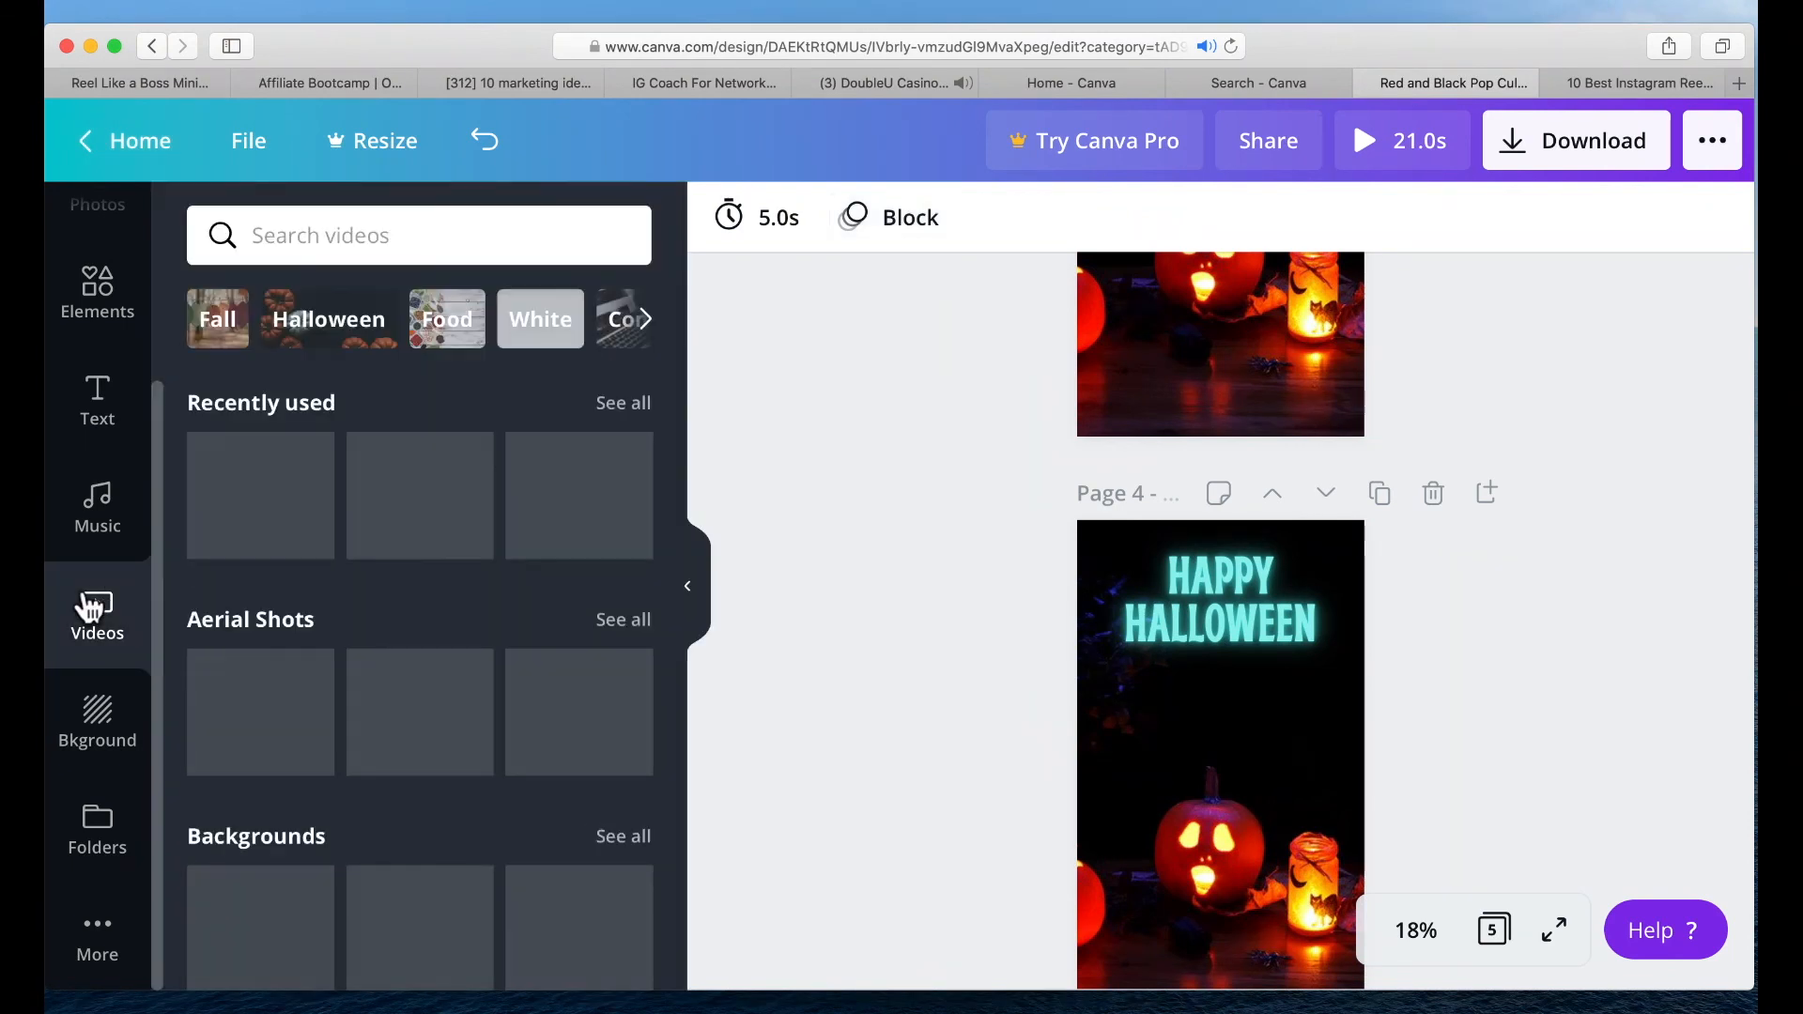
scroll(350, 563, "down", 5)
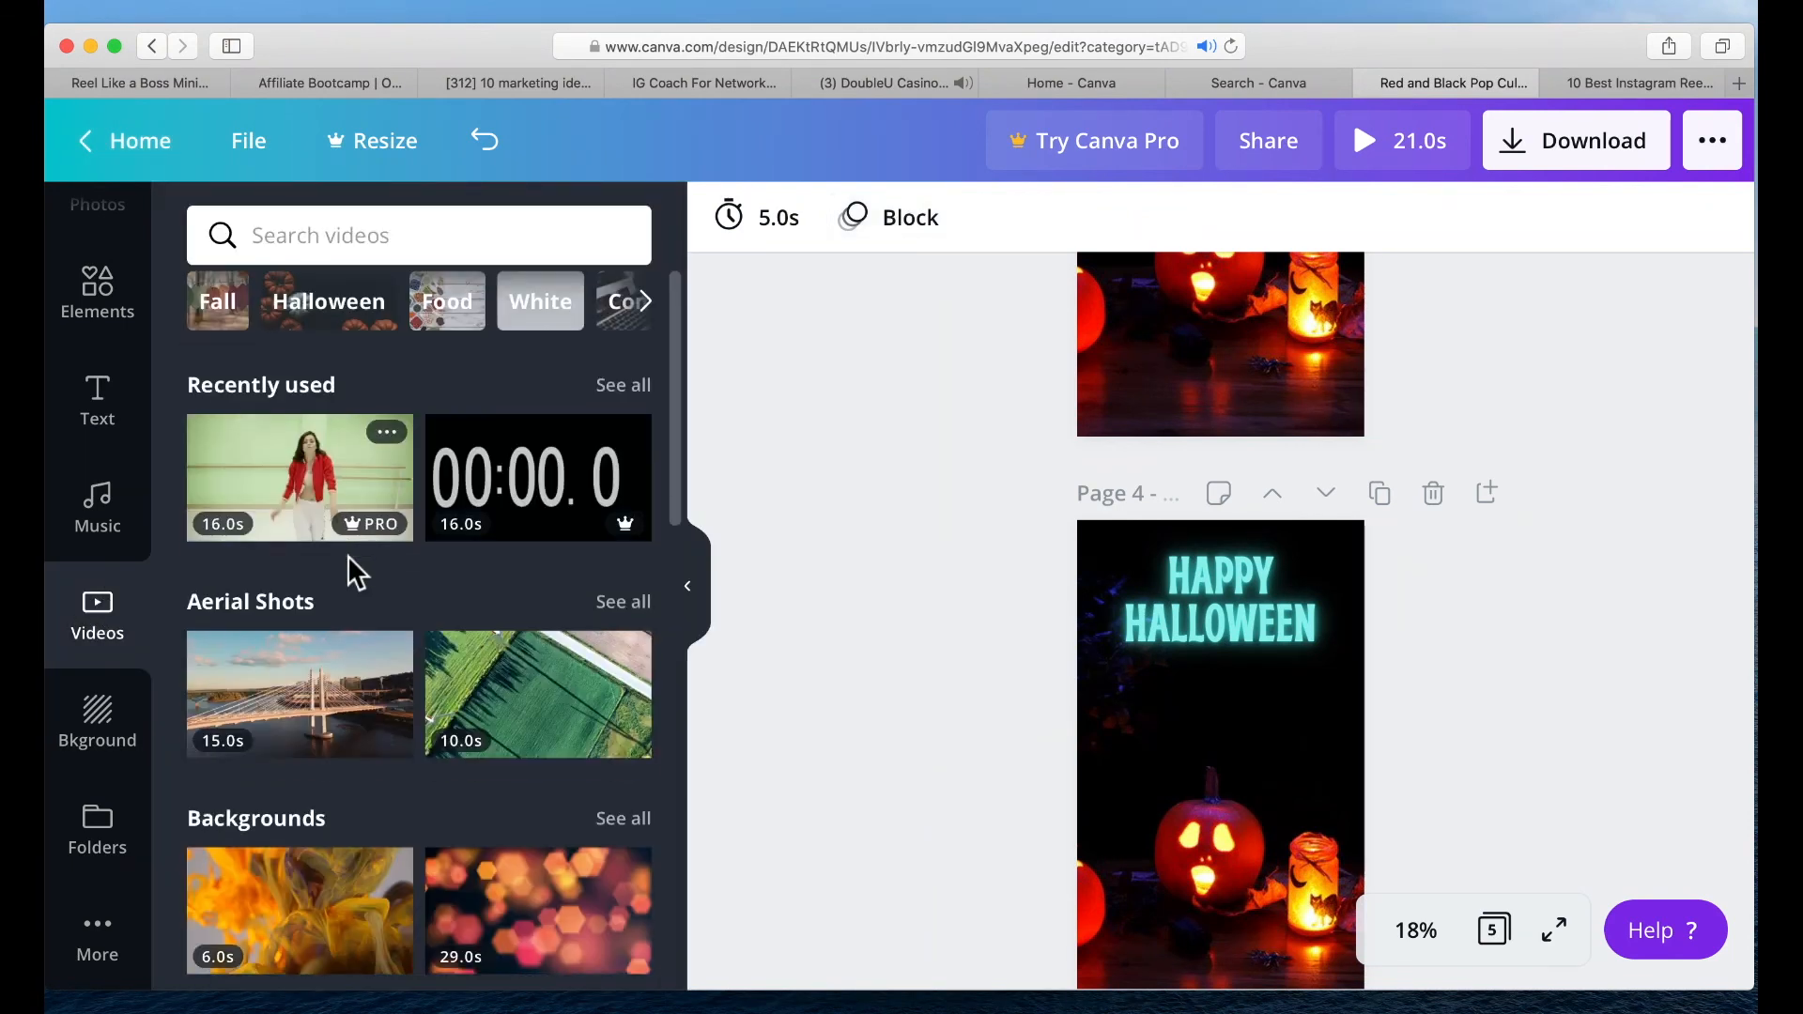
scroll(348, 555, "down", 6)
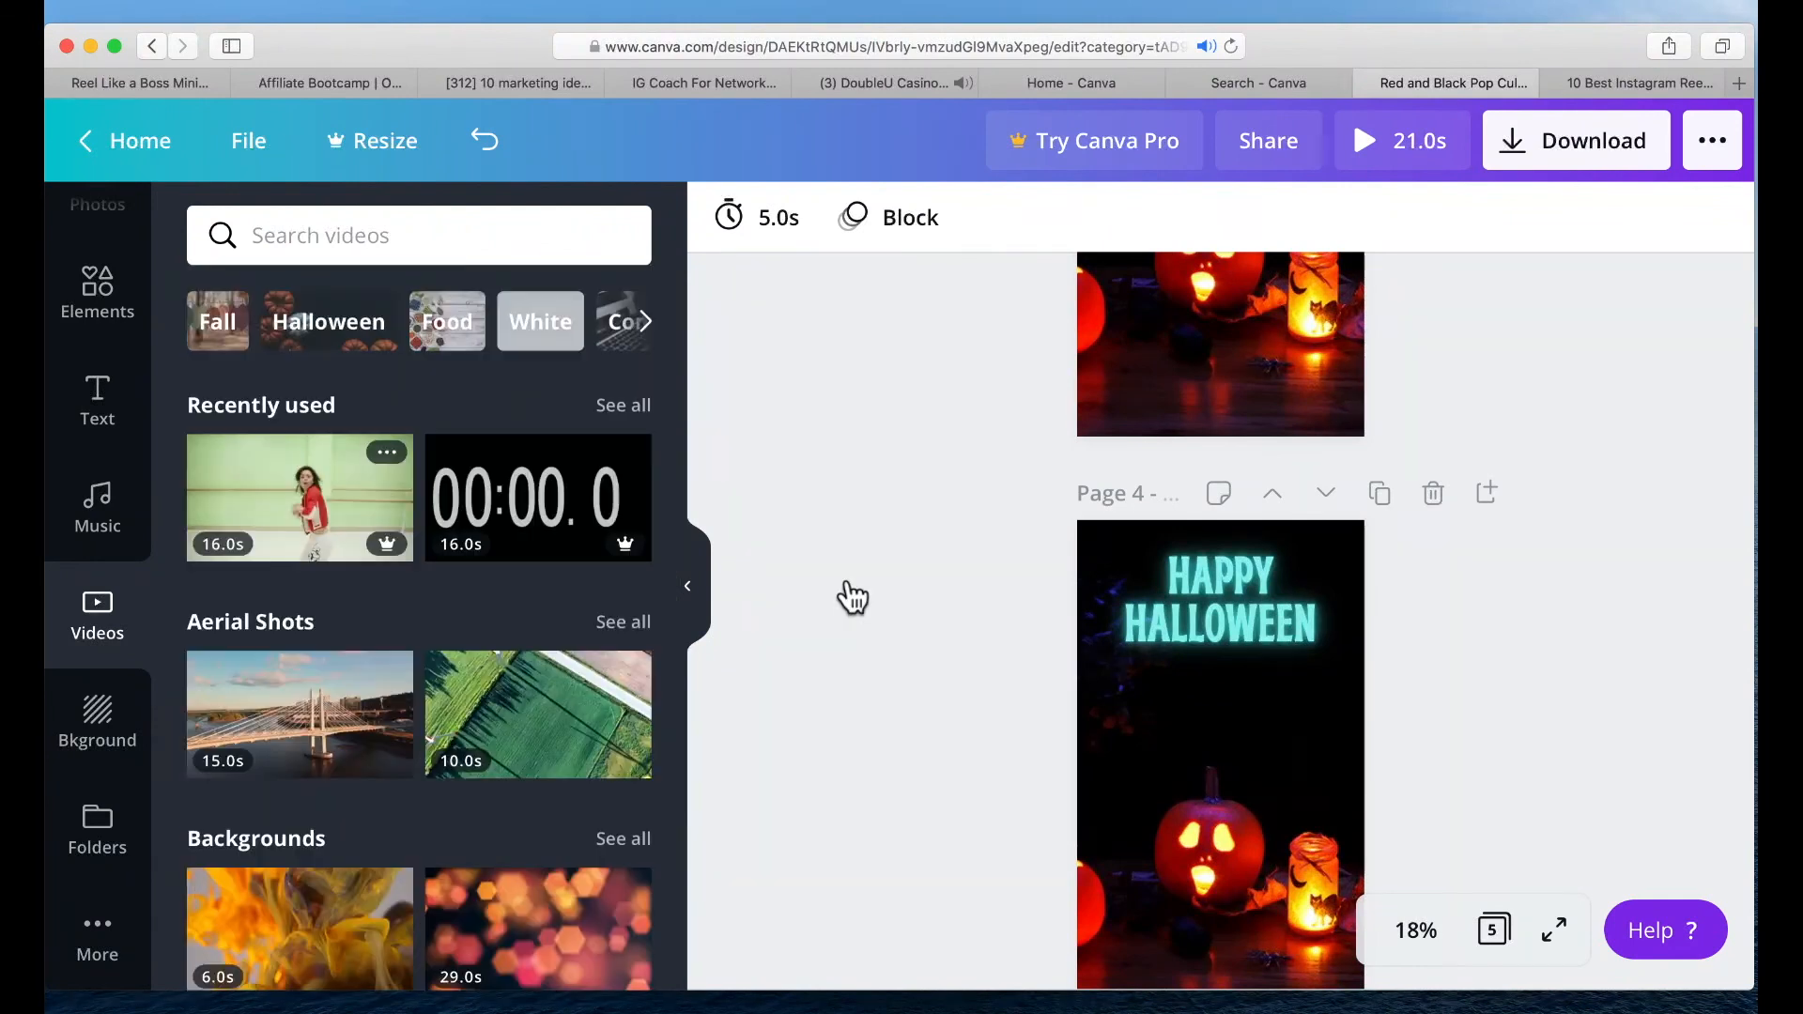
scroll(98, 624, "down", 1)
scroll(97, 623, "up", 1)
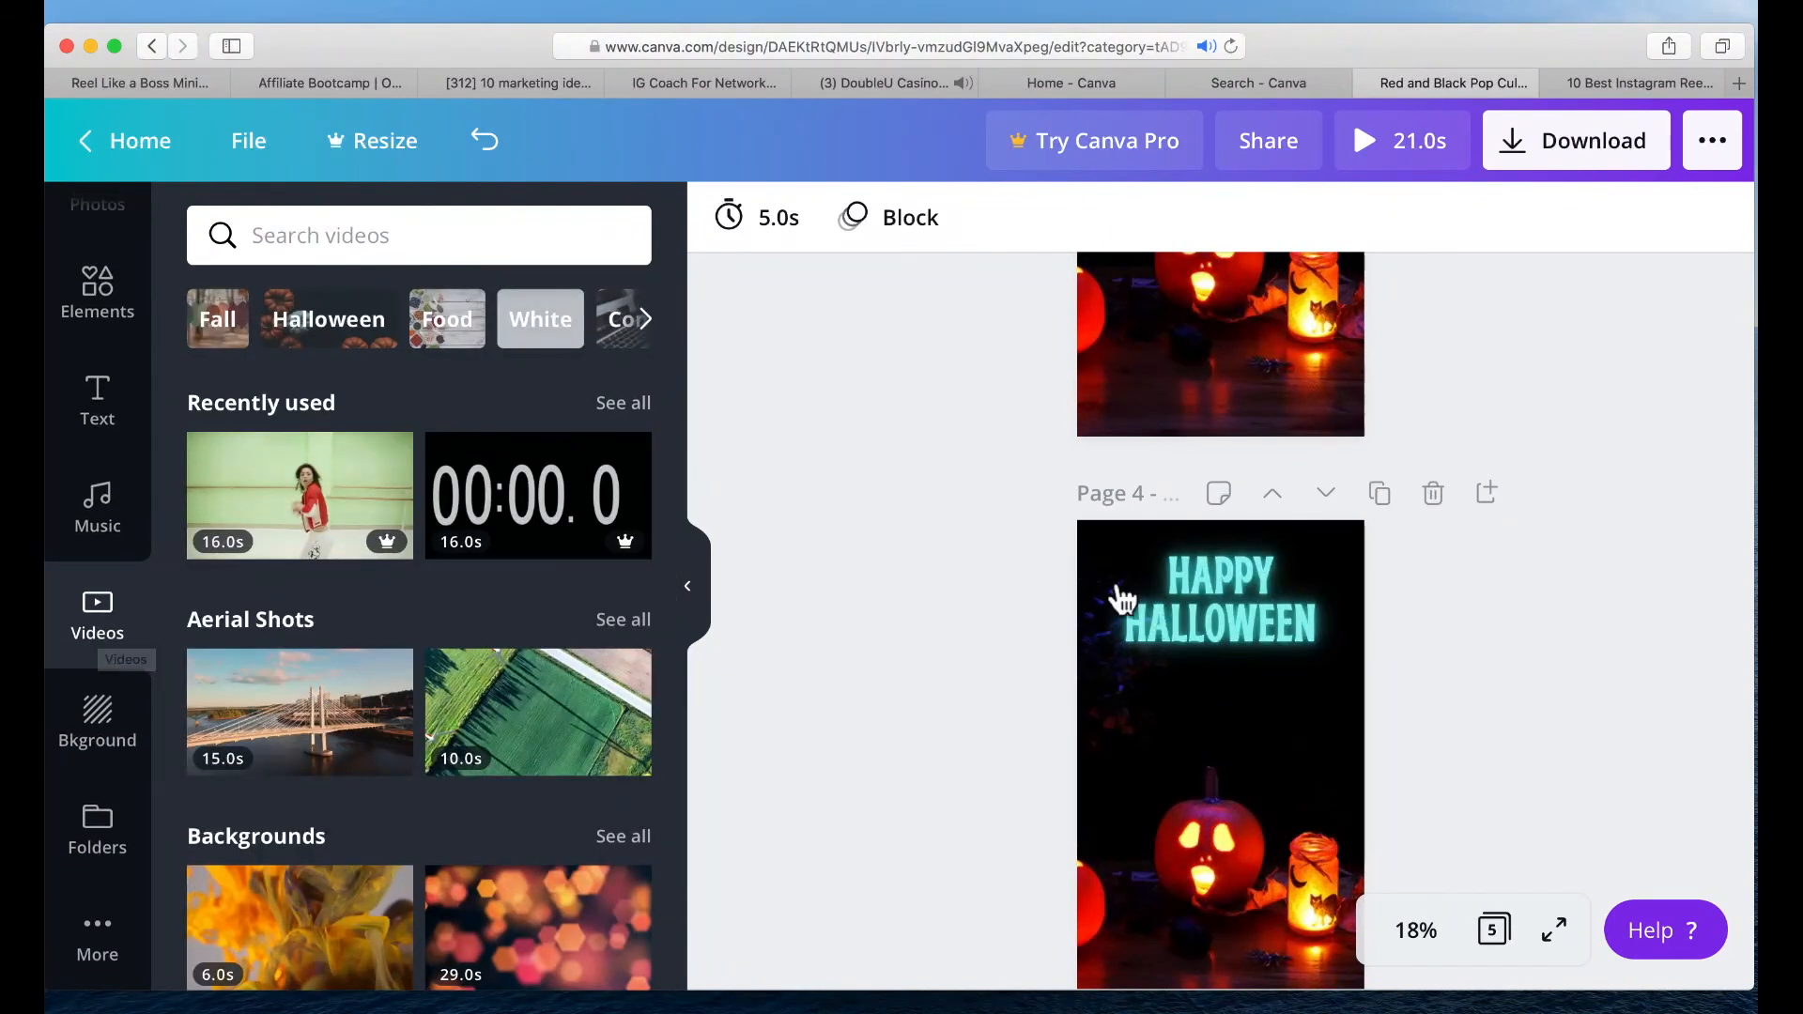
scroll(1216, 673, "down", 5)
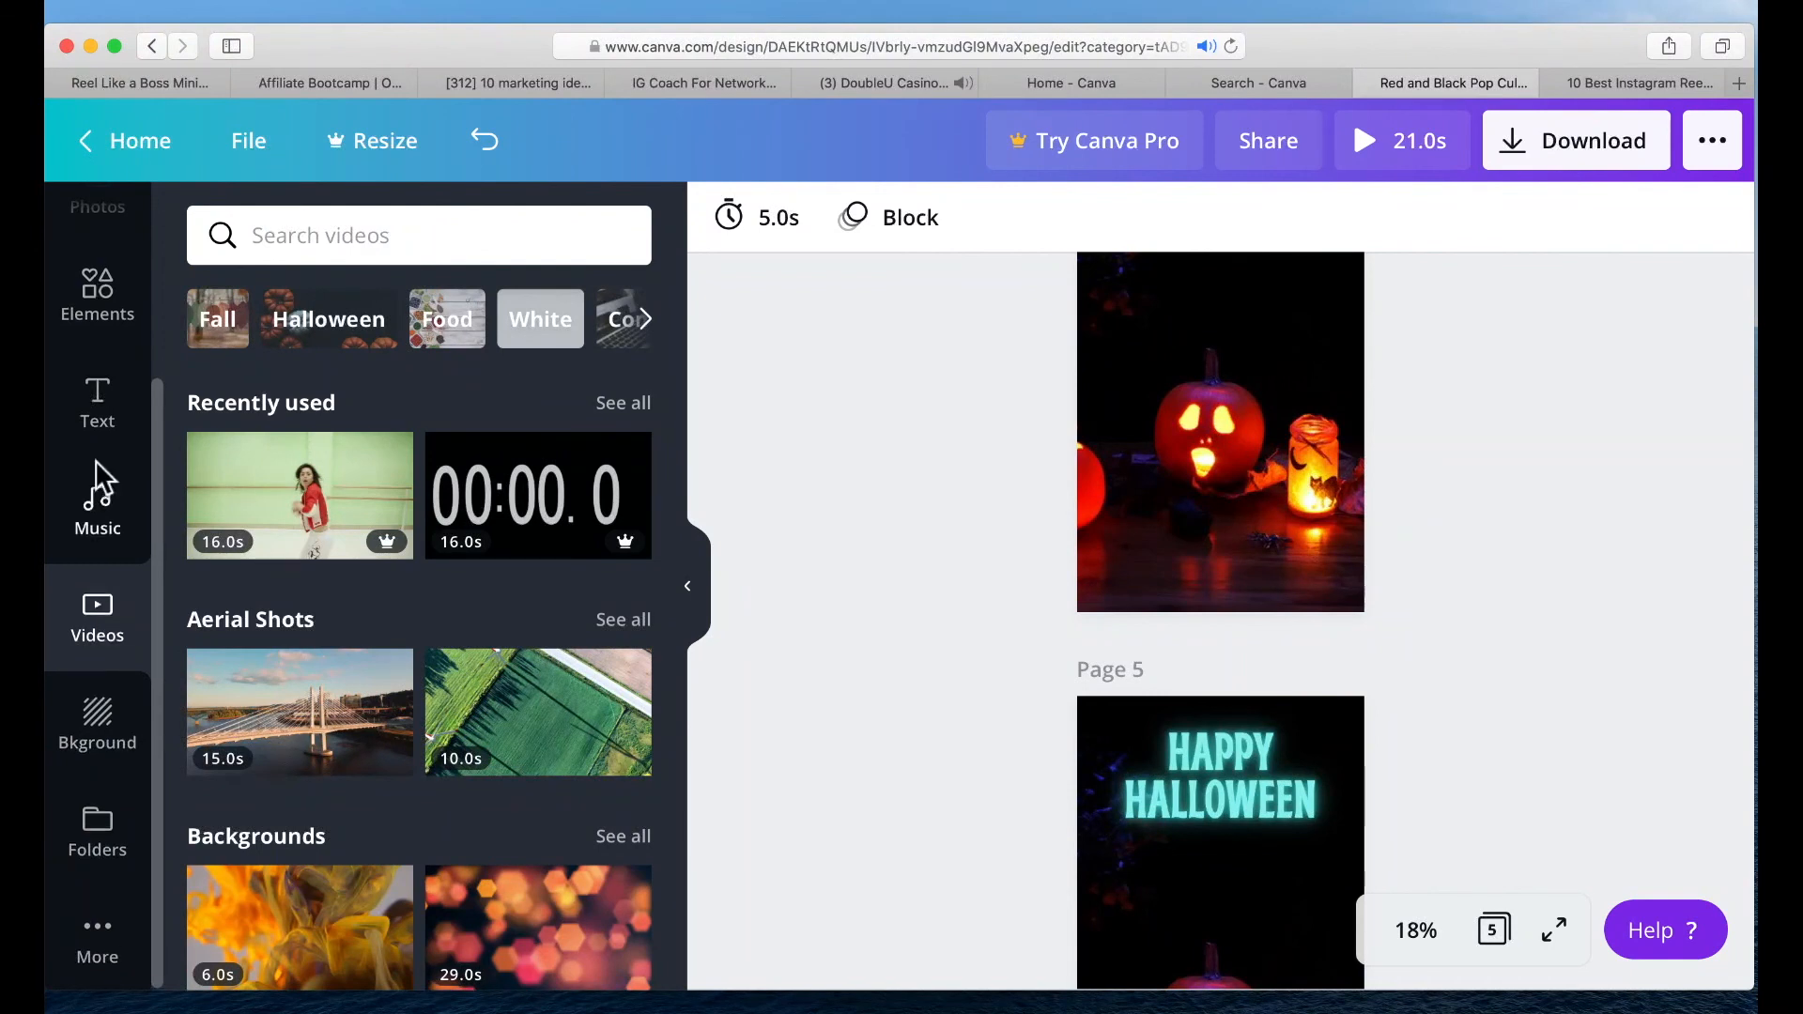
scroll(94, 460, "up", 3)
scroll(94, 471, "down", 3)
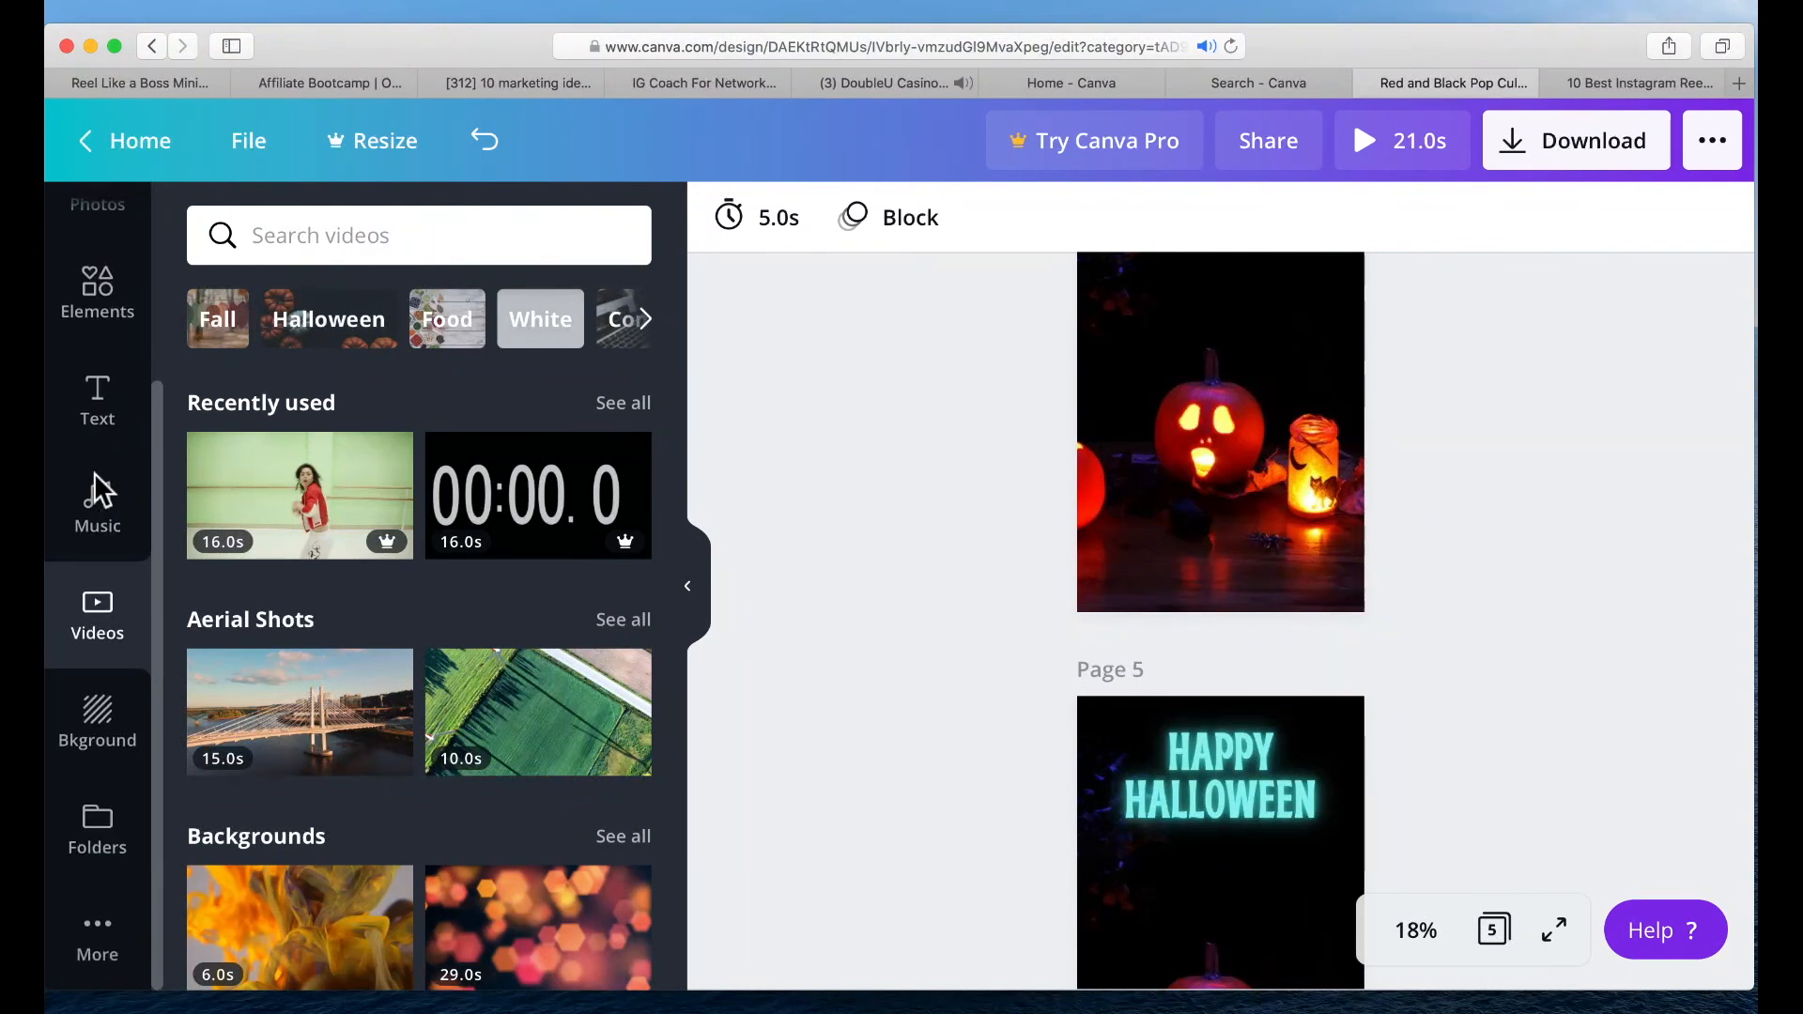